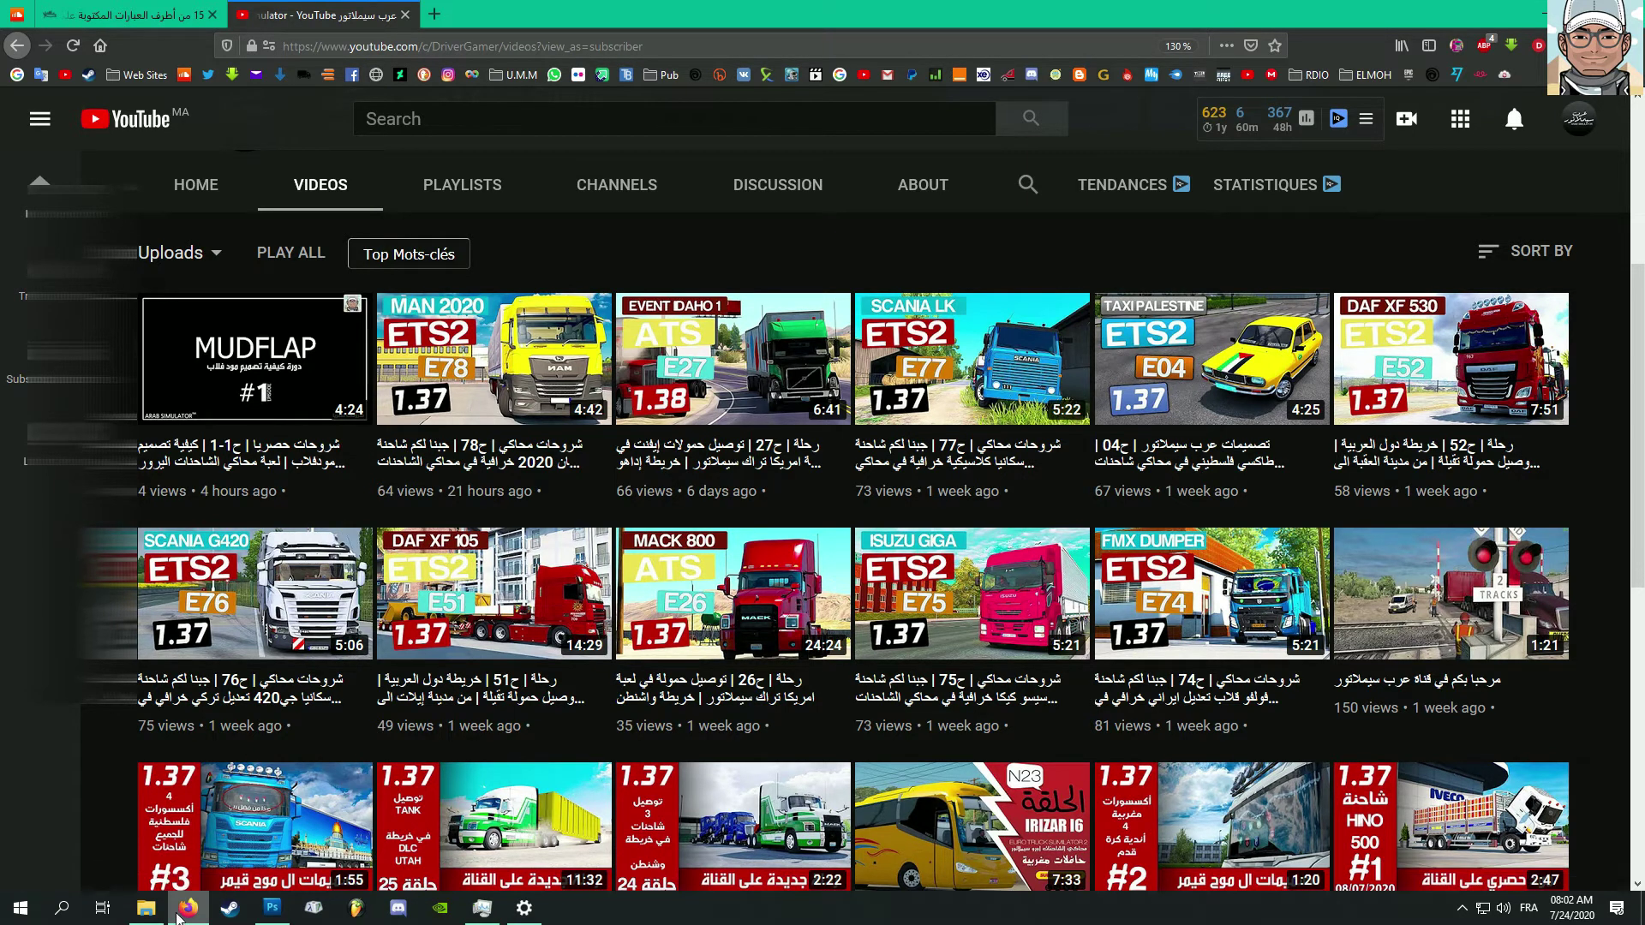
Open the Template scs_trailer and icon PSD files from New folder (4) to view the sample designs
{"action": "left_click", "coordinate": [186, 910]}
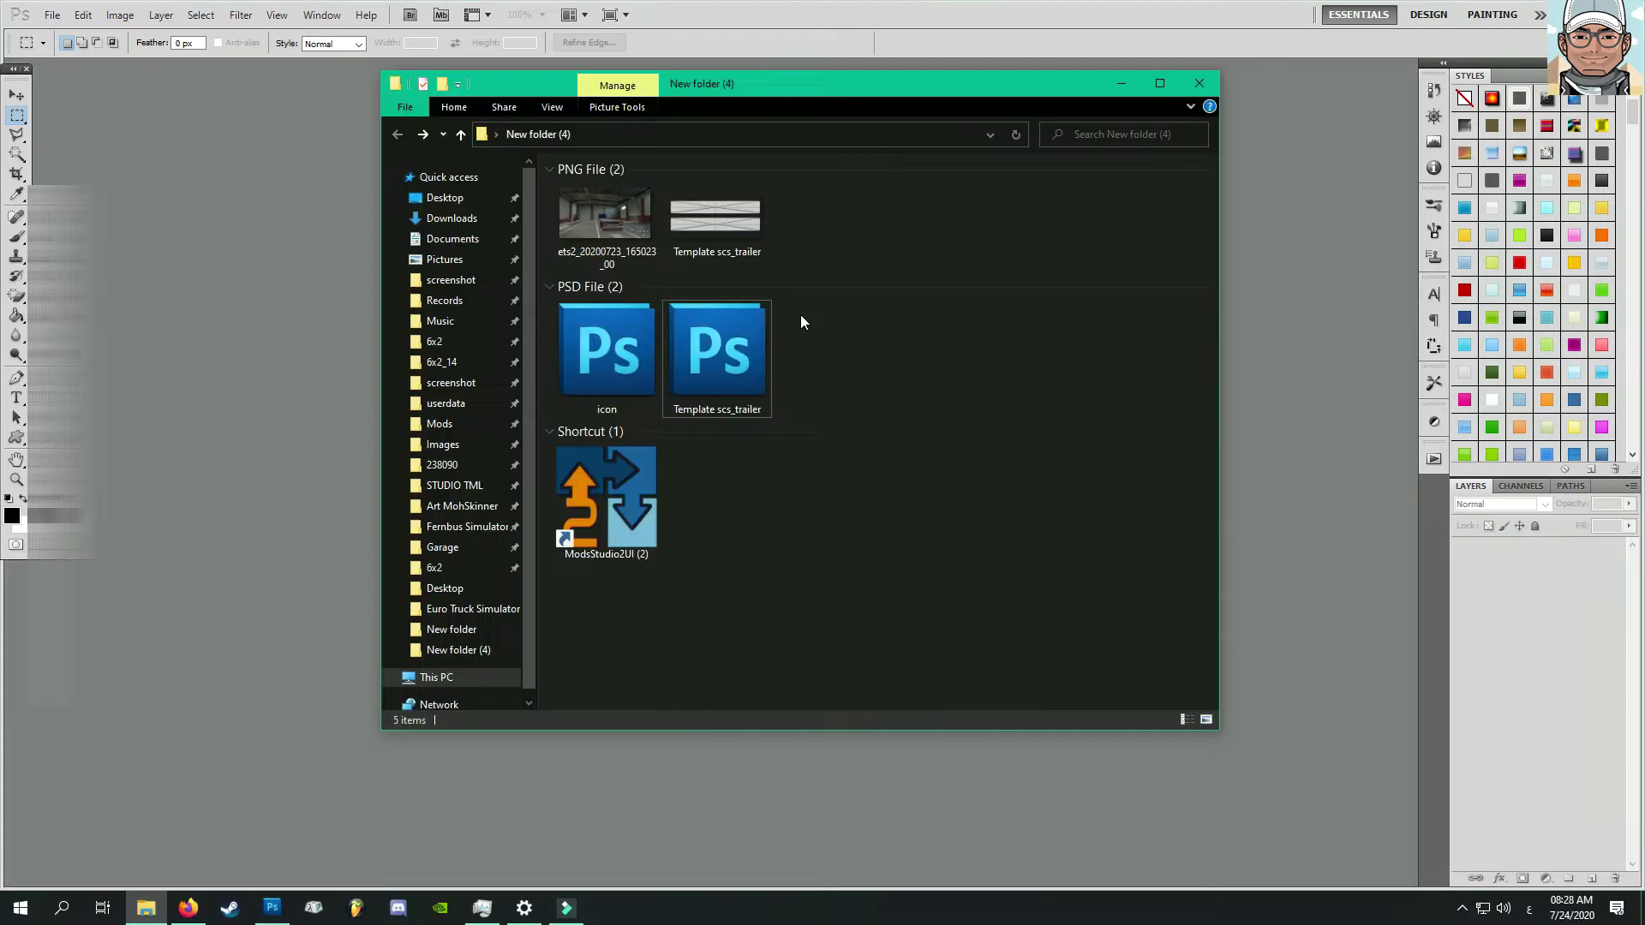
{"action": "double_click", "coordinate": [725, 368]}
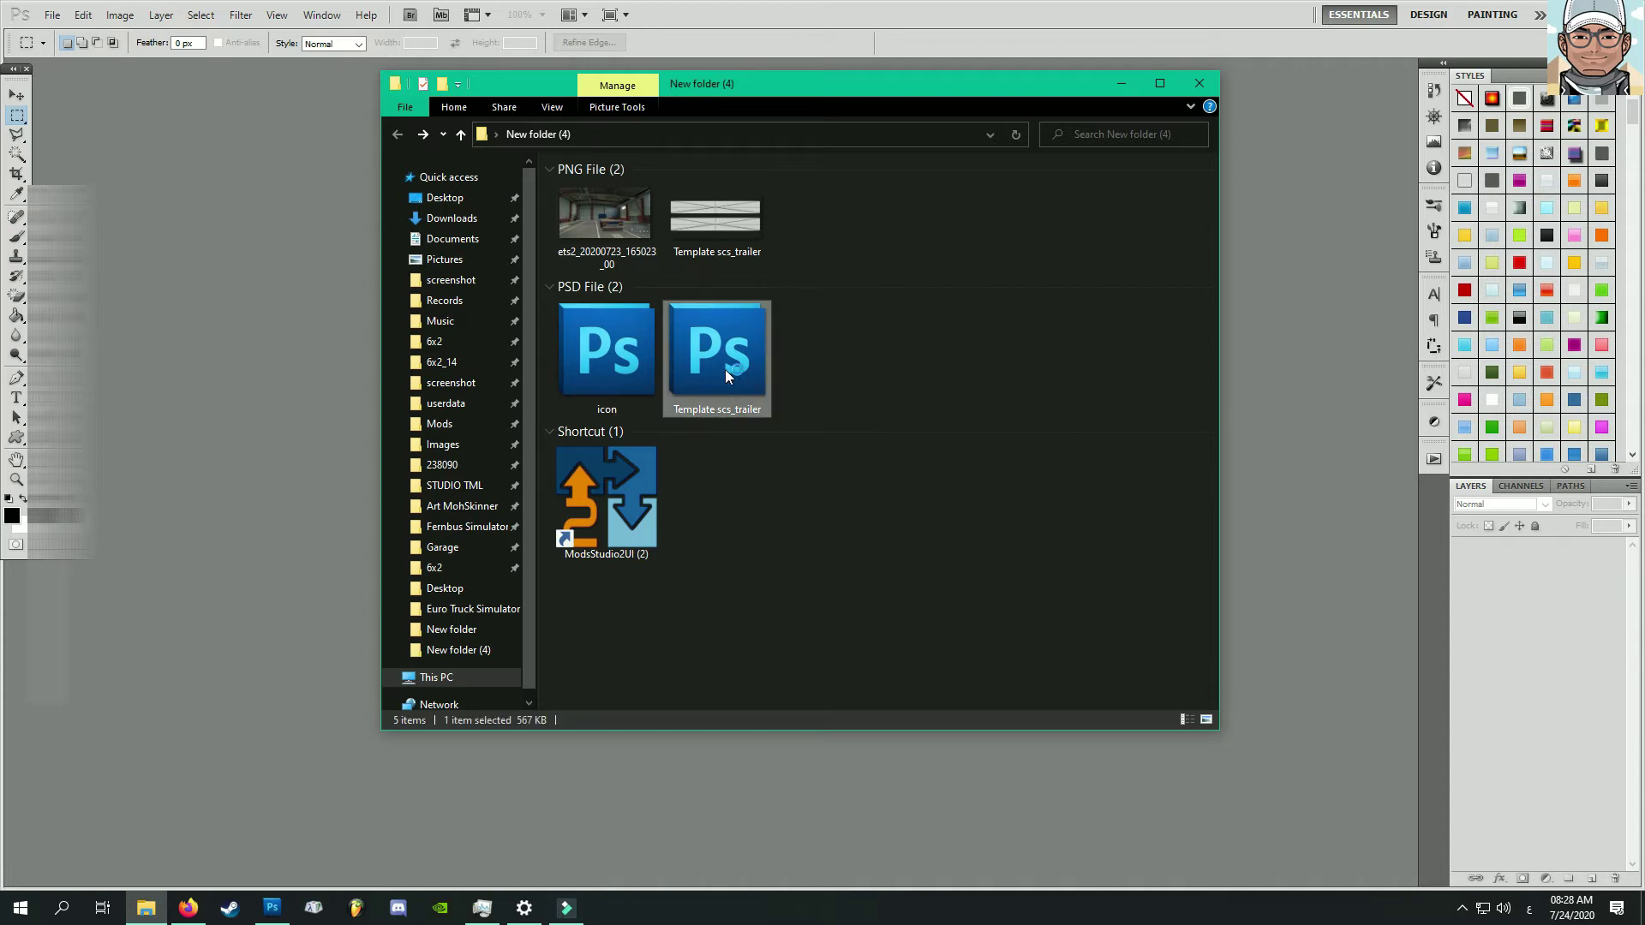
{"action": "left_click", "coordinate": [145, 908]}
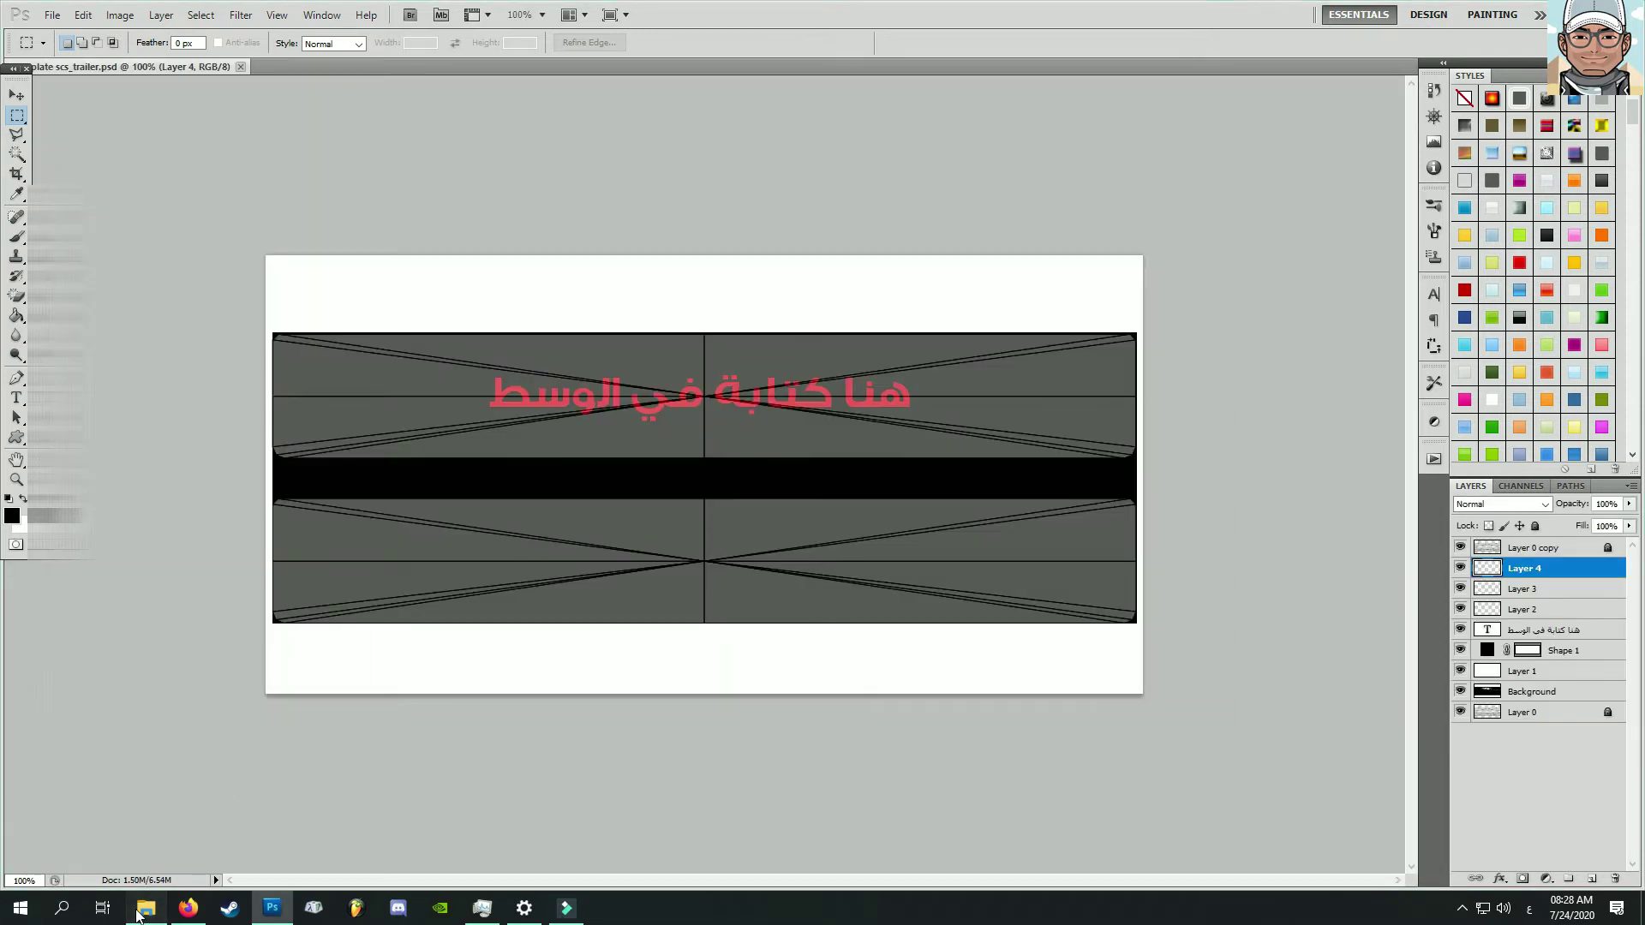
{"action": "double_click", "coordinate": [605, 388]}
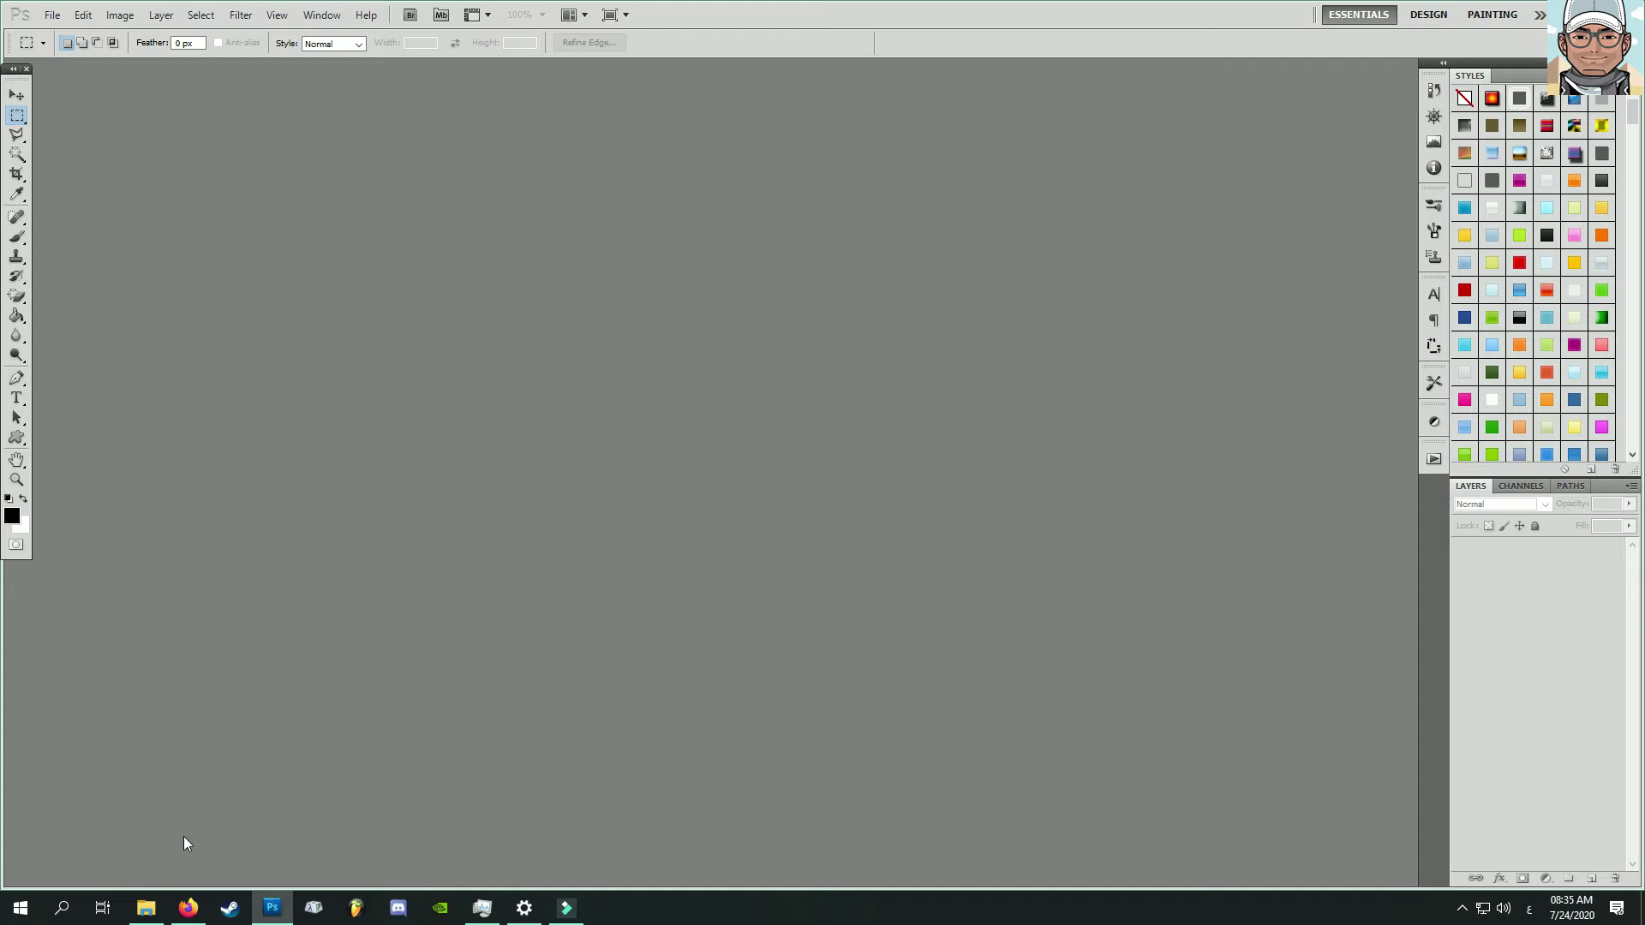
Open the Template scs_trailer PNG from New folder (4) in Photoshop and dismiss the notification
{"action": "left_click", "coordinate": [146, 908]}
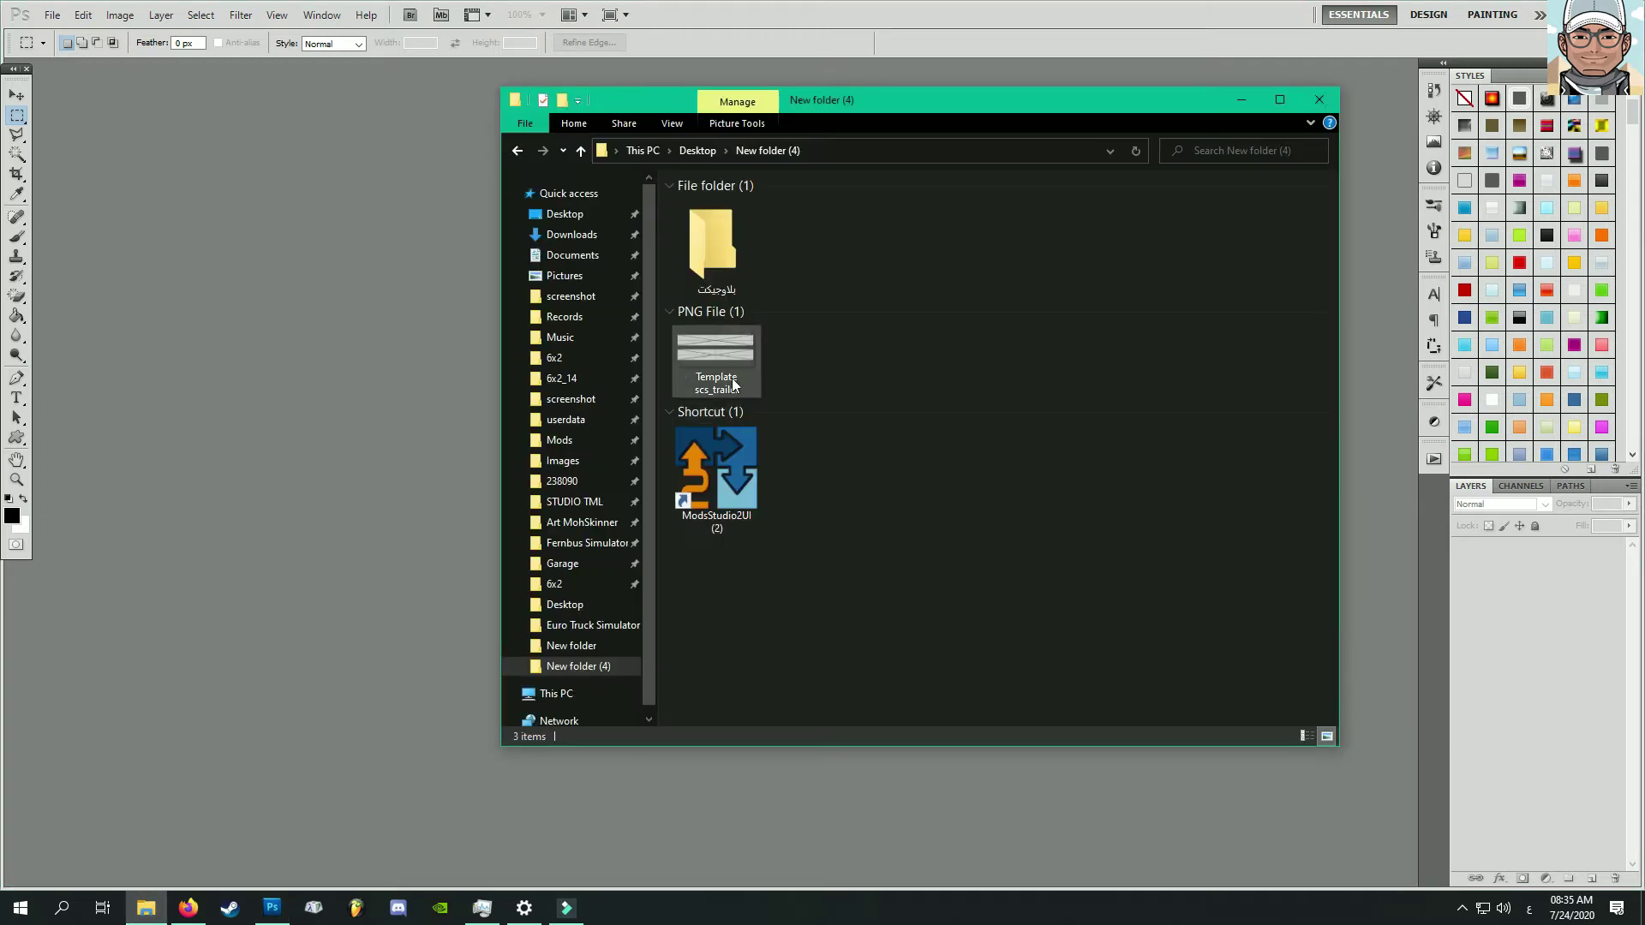
{"action": "left_click_drag", "start_coordinate": [727, 370], "coordinate": [384, 504]}
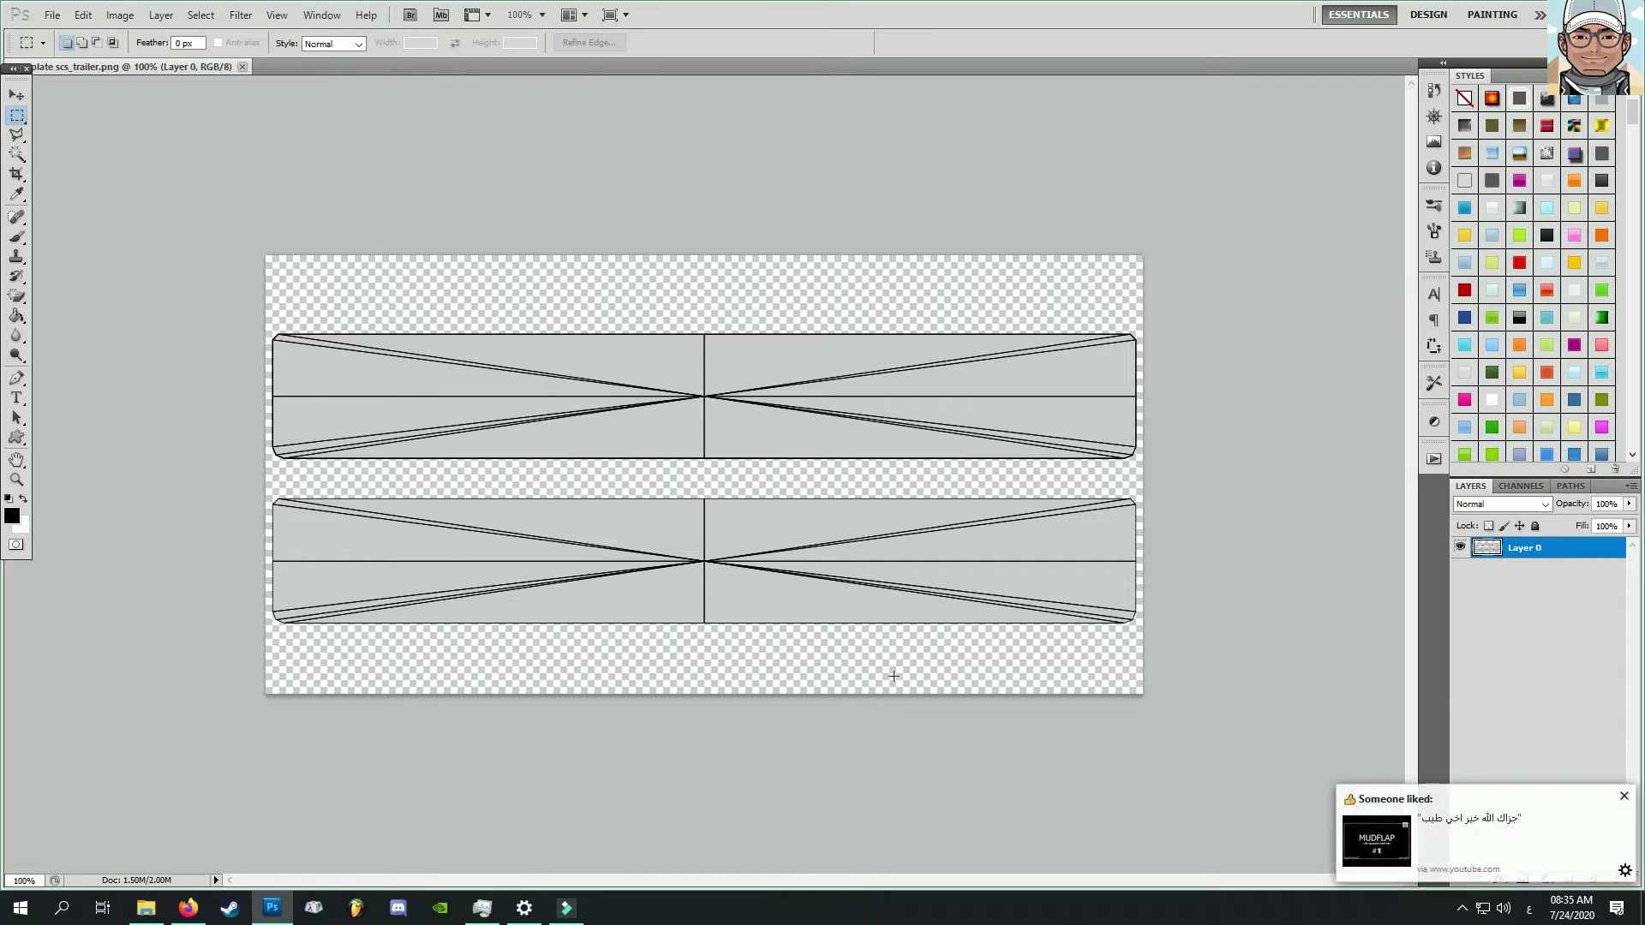
{"action": "left_click", "coordinate": [1624, 797]}
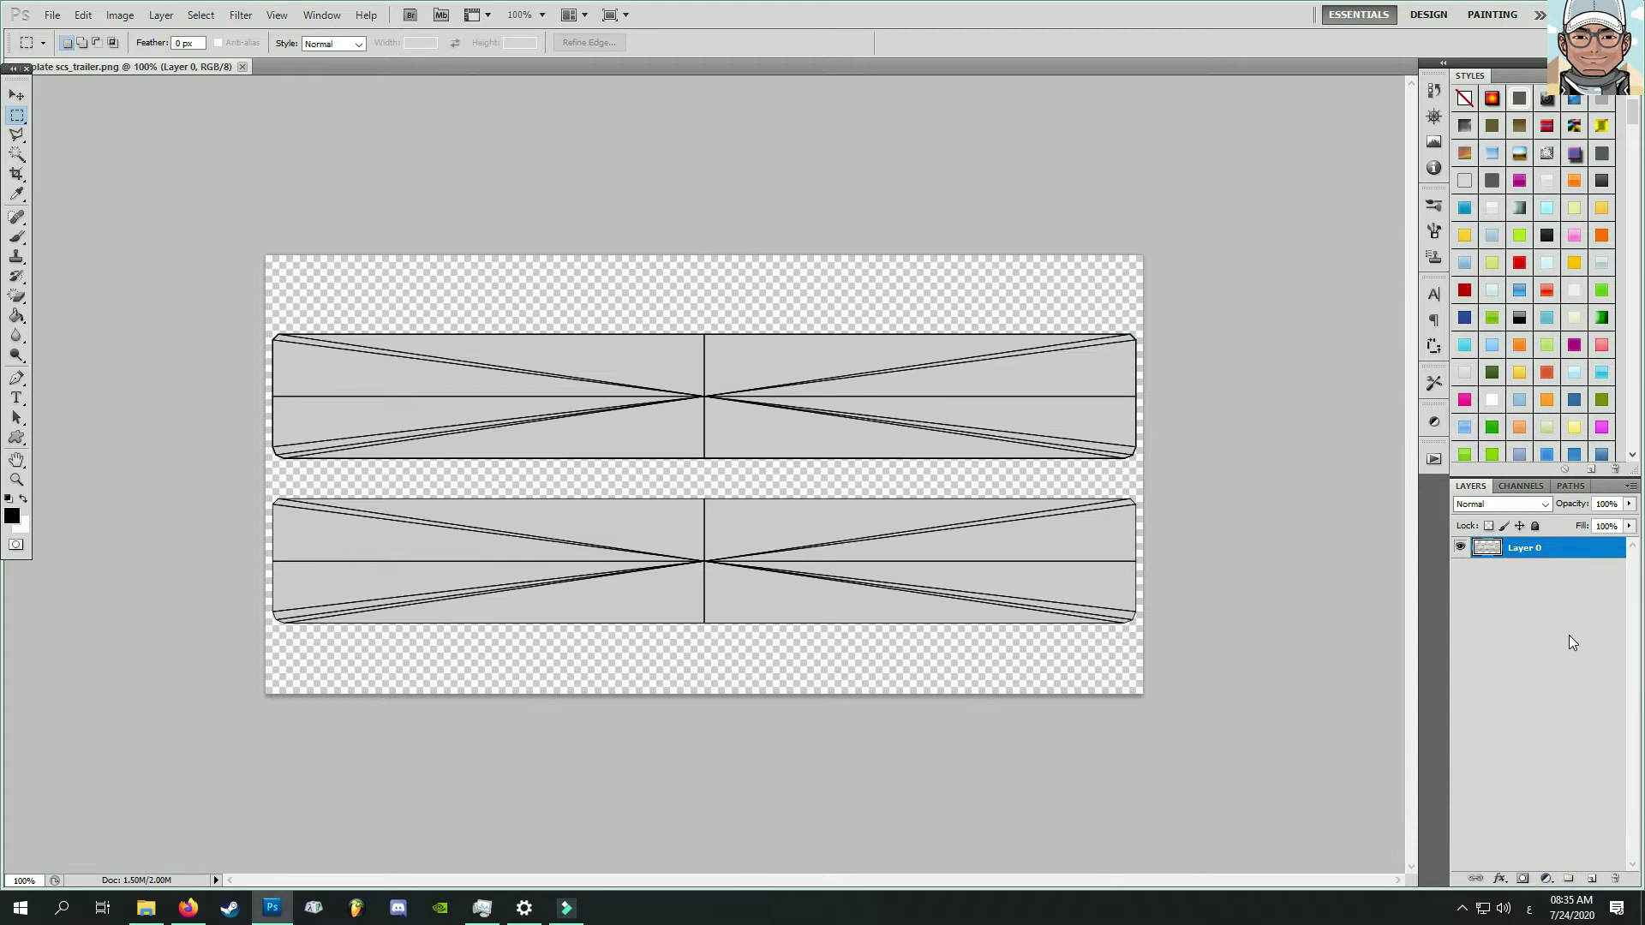
Lock the template layer, Layer 0, and add four new blank layers above it
{"action": "left_click", "coordinate": [1536, 526]}
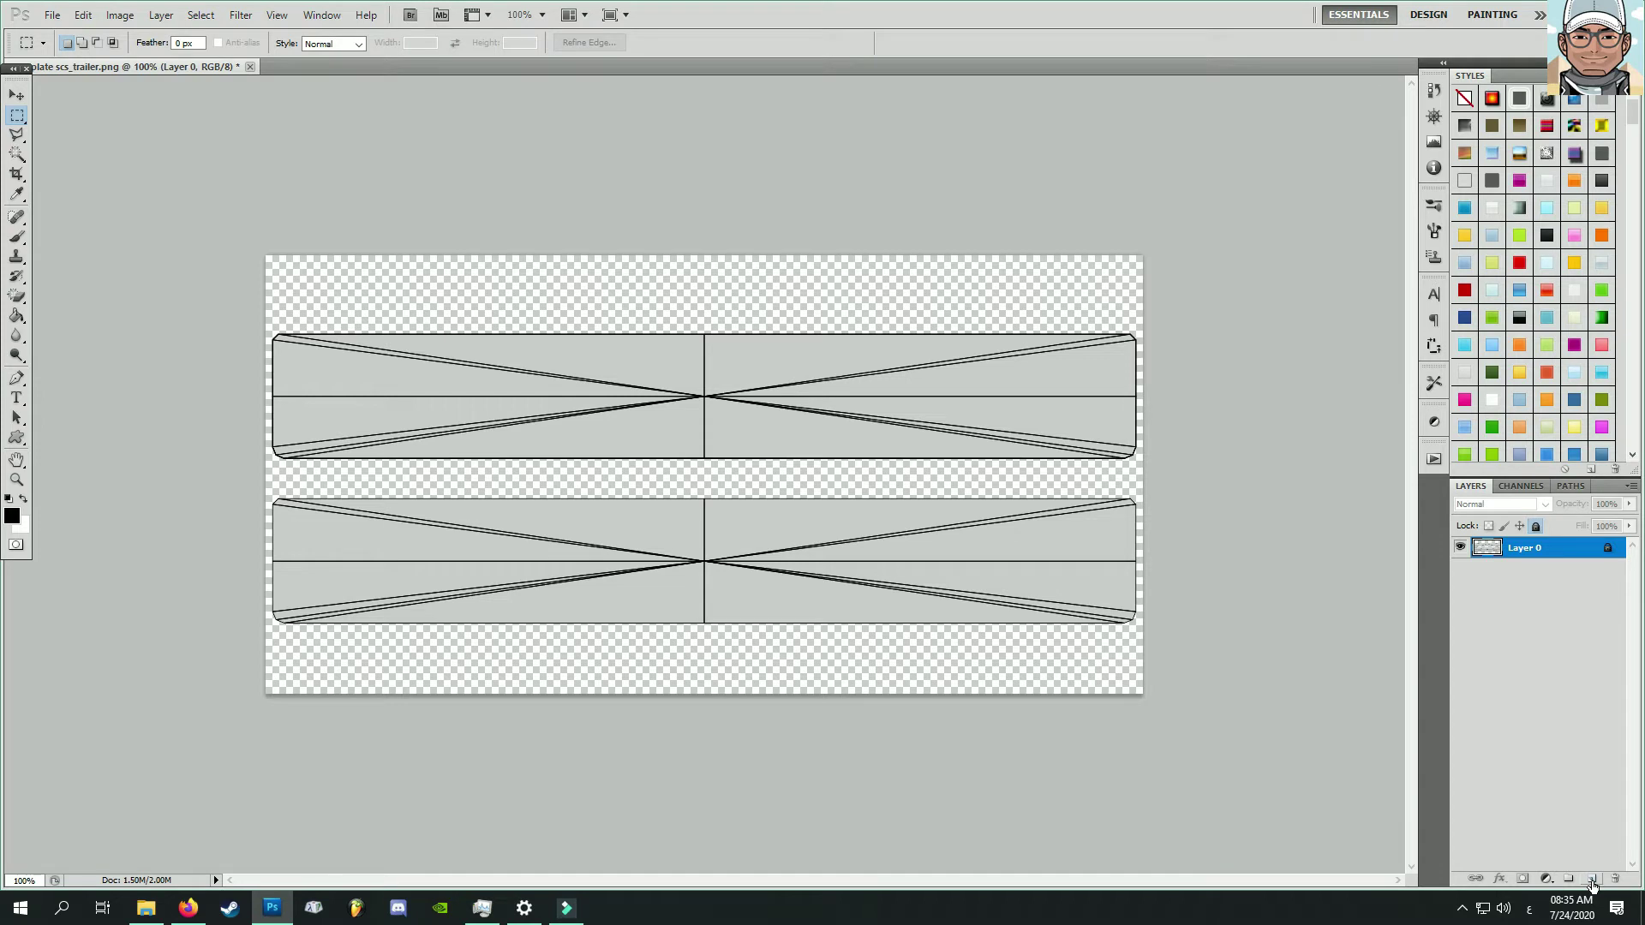
{"action": "left_click", "coordinate": [1592, 880]}
{"action": "left_click", "coordinate": [1592, 880]}
{"action": "left_click", "coordinate": [1592, 880]}
{"action": "left_click", "coordinate": [1592, 880]}
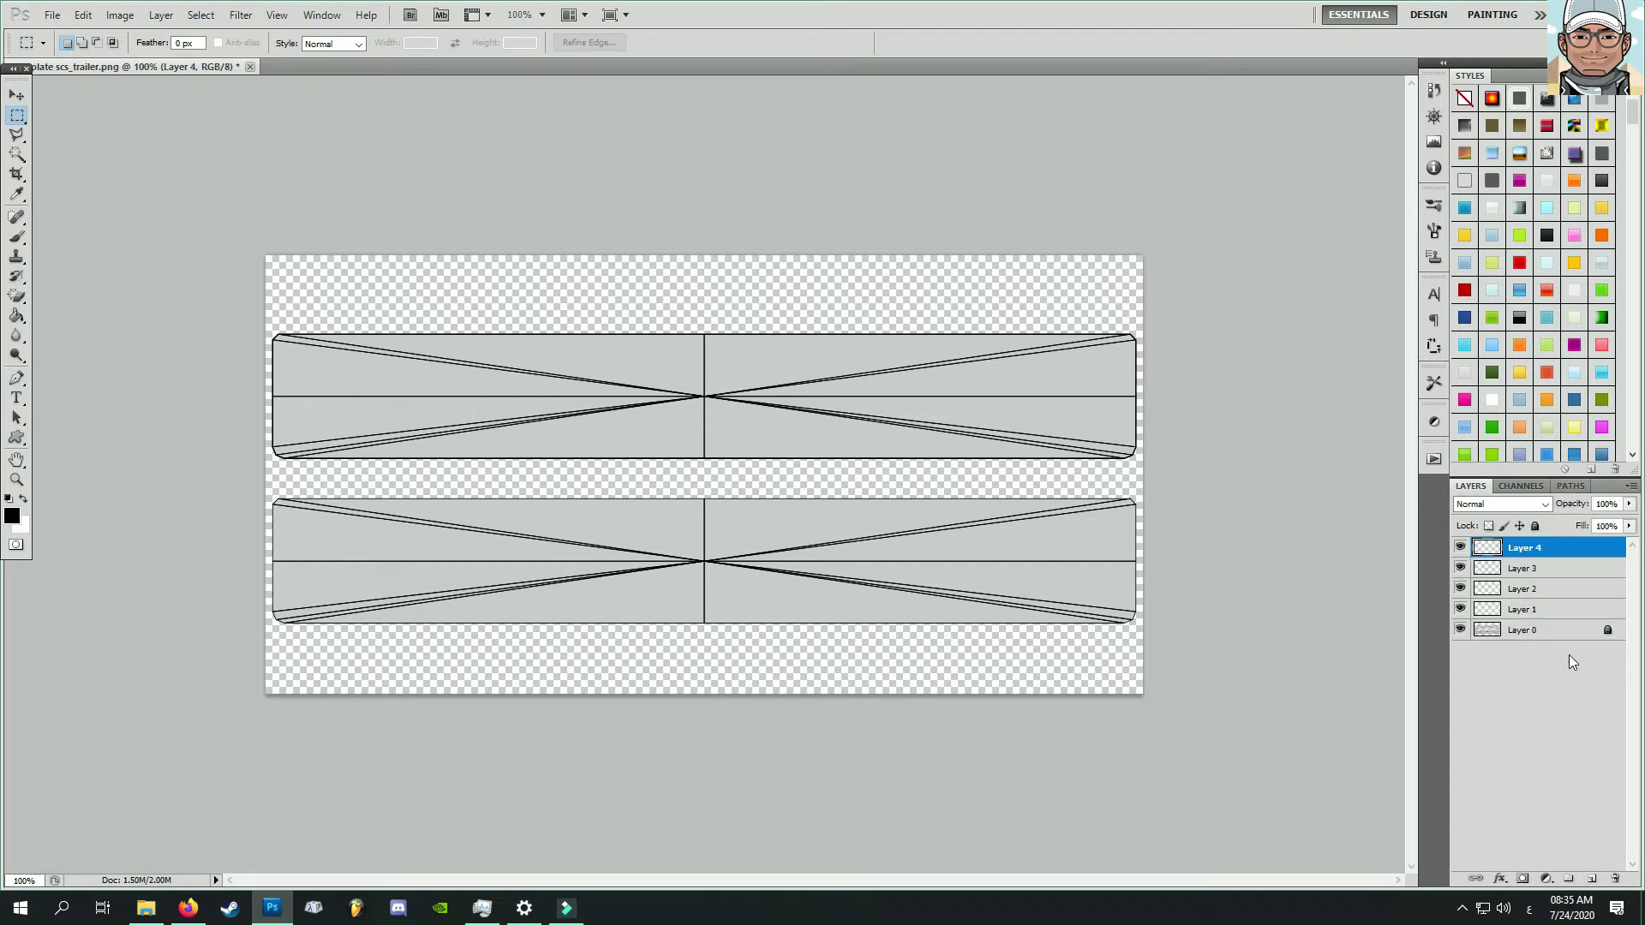
Duplicate Layer 0 and move the copy to the top of the layer stack
{"action": "left_click", "coordinate": [1558, 633]}
{"action": "right_click", "coordinate": [1558, 636]}
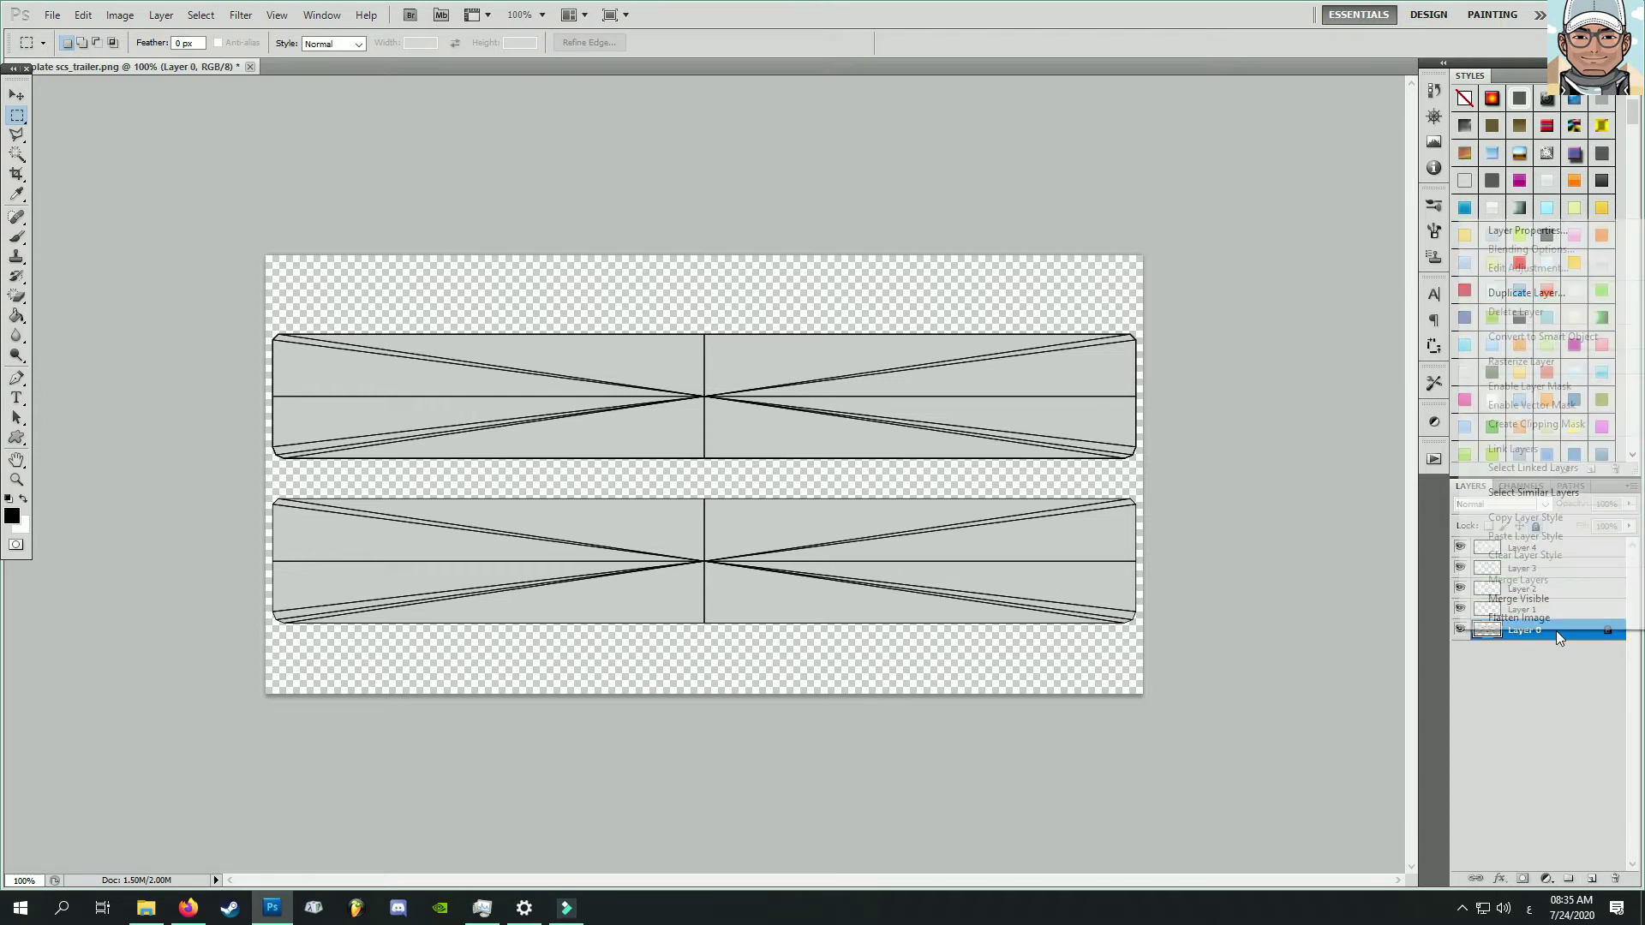
{"action": "left_click", "coordinate": [1526, 293]}
{"action": "left_click", "coordinate": [968, 280]}
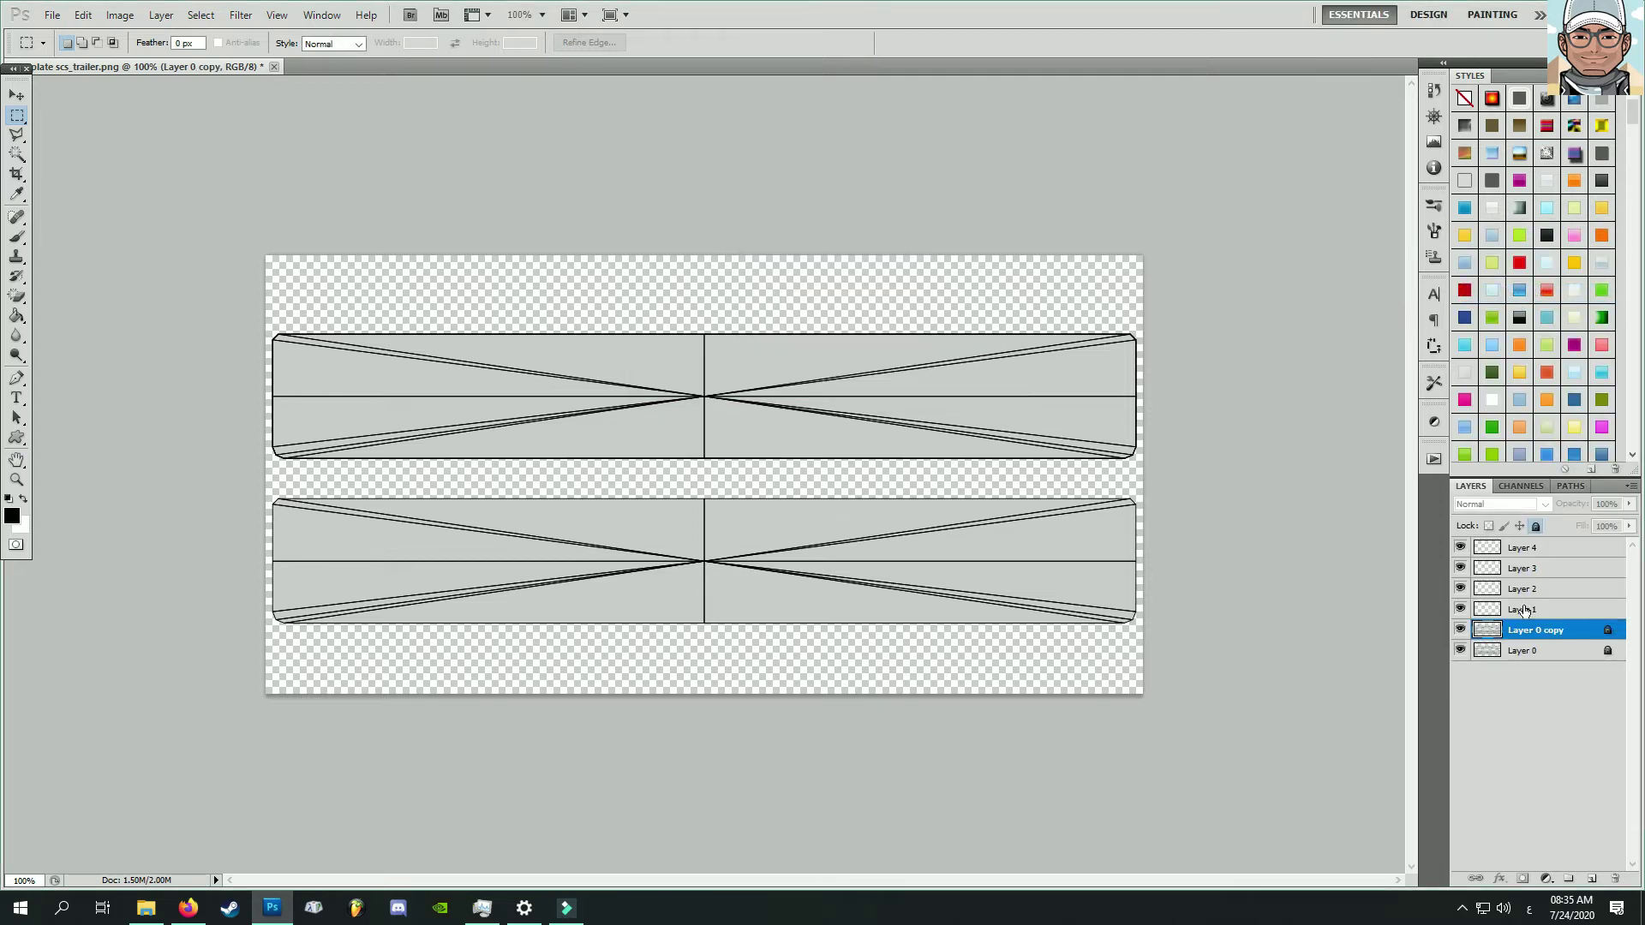
{"action": "left_click_drag", "start_coordinate": [1561, 636], "coordinate": [1559, 555]}
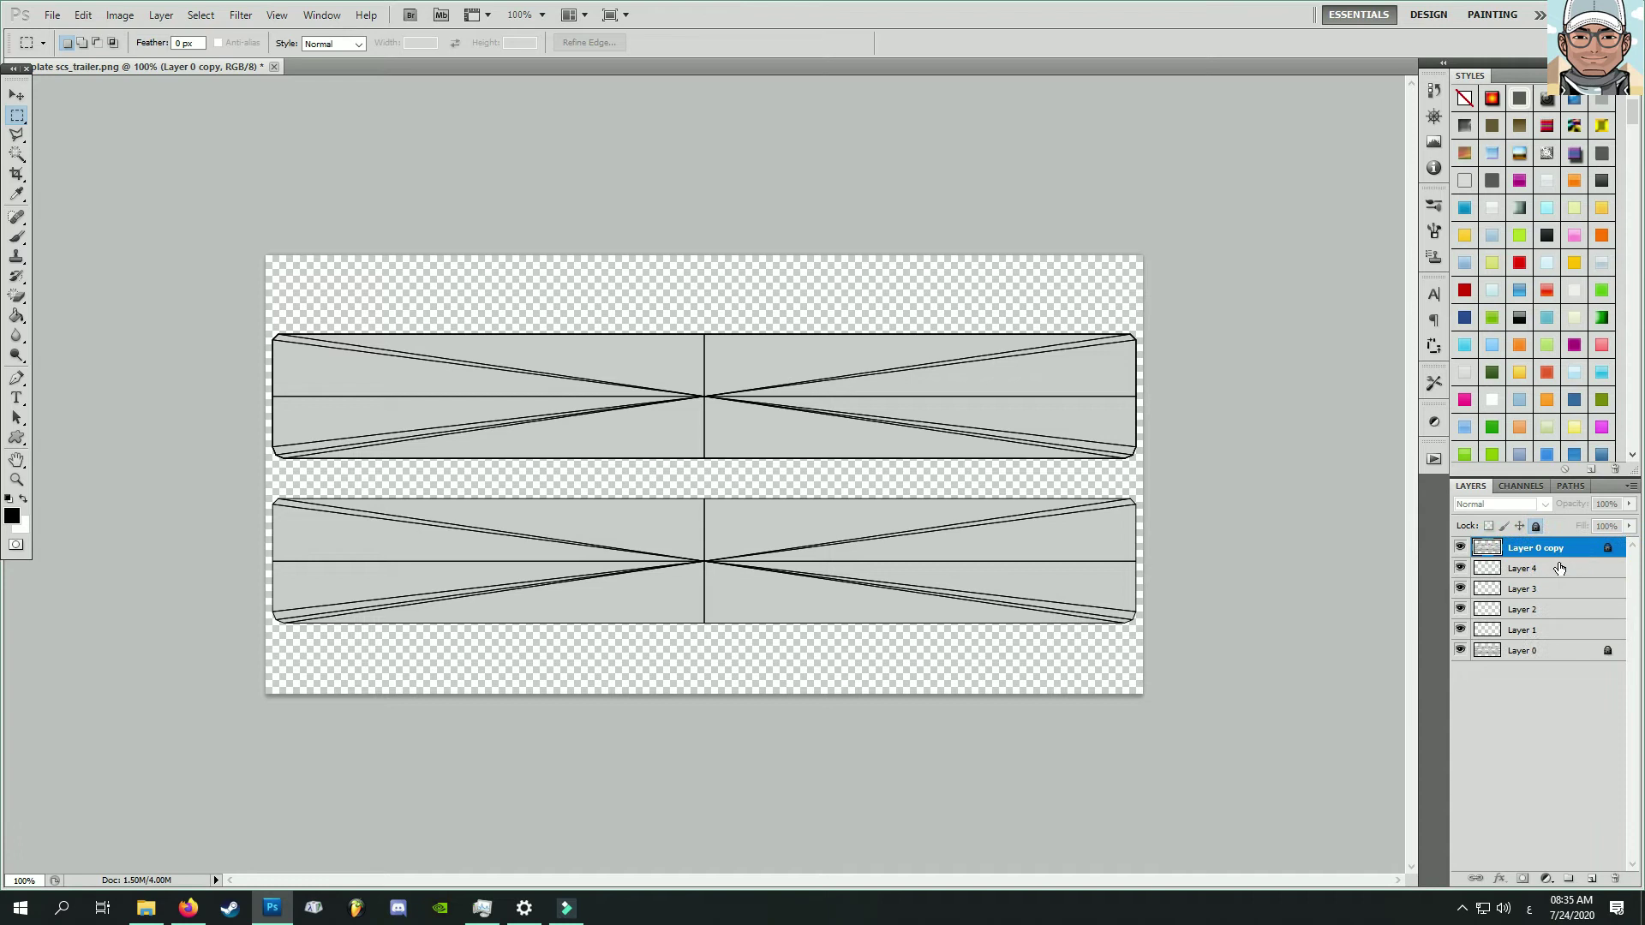
Unlock Layer 0 copy, reduce its opacity to 44%, and lock it again
{"action": "left_click", "coordinate": [1536, 527]}
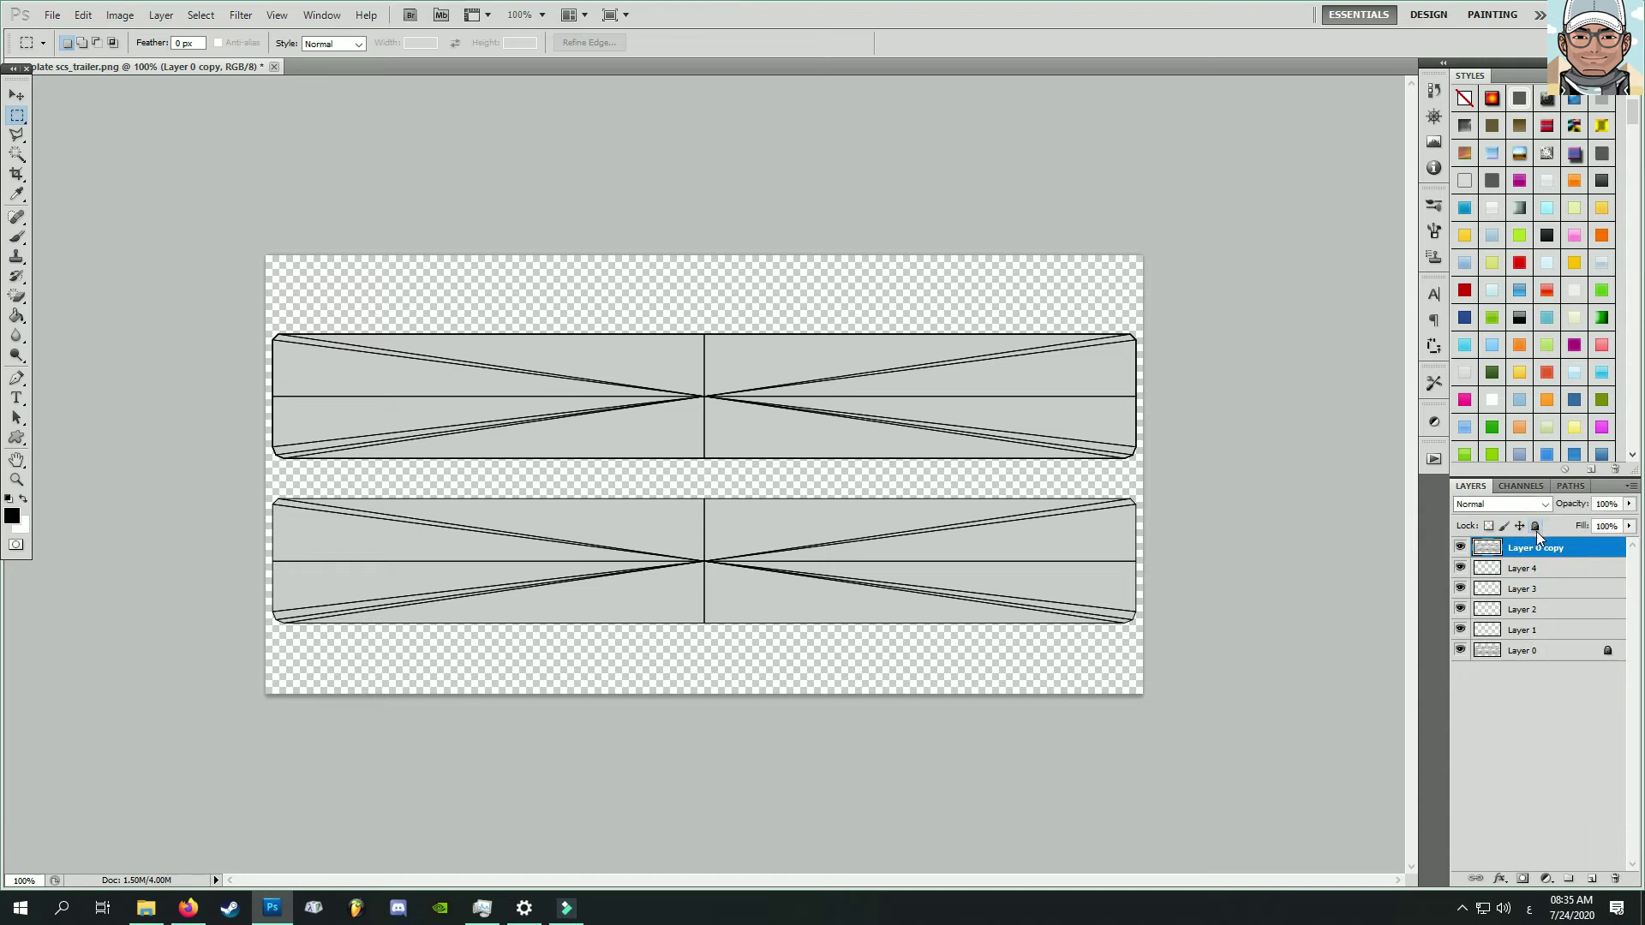
{"action": "left_click", "coordinate": [1629, 503]}
{"action": "left_click_drag", "start_coordinate": [1617, 519], "coordinate": [1582, 526]}
{"action": "left_click", "coordinate": [1536, 526]}
Paste the text "ما تزمر وراي شايفك بالمراي" on Layer 3 and centre it over the upper mudflap panel
{"action": "left_click", "coordinate": [1543, 589]}
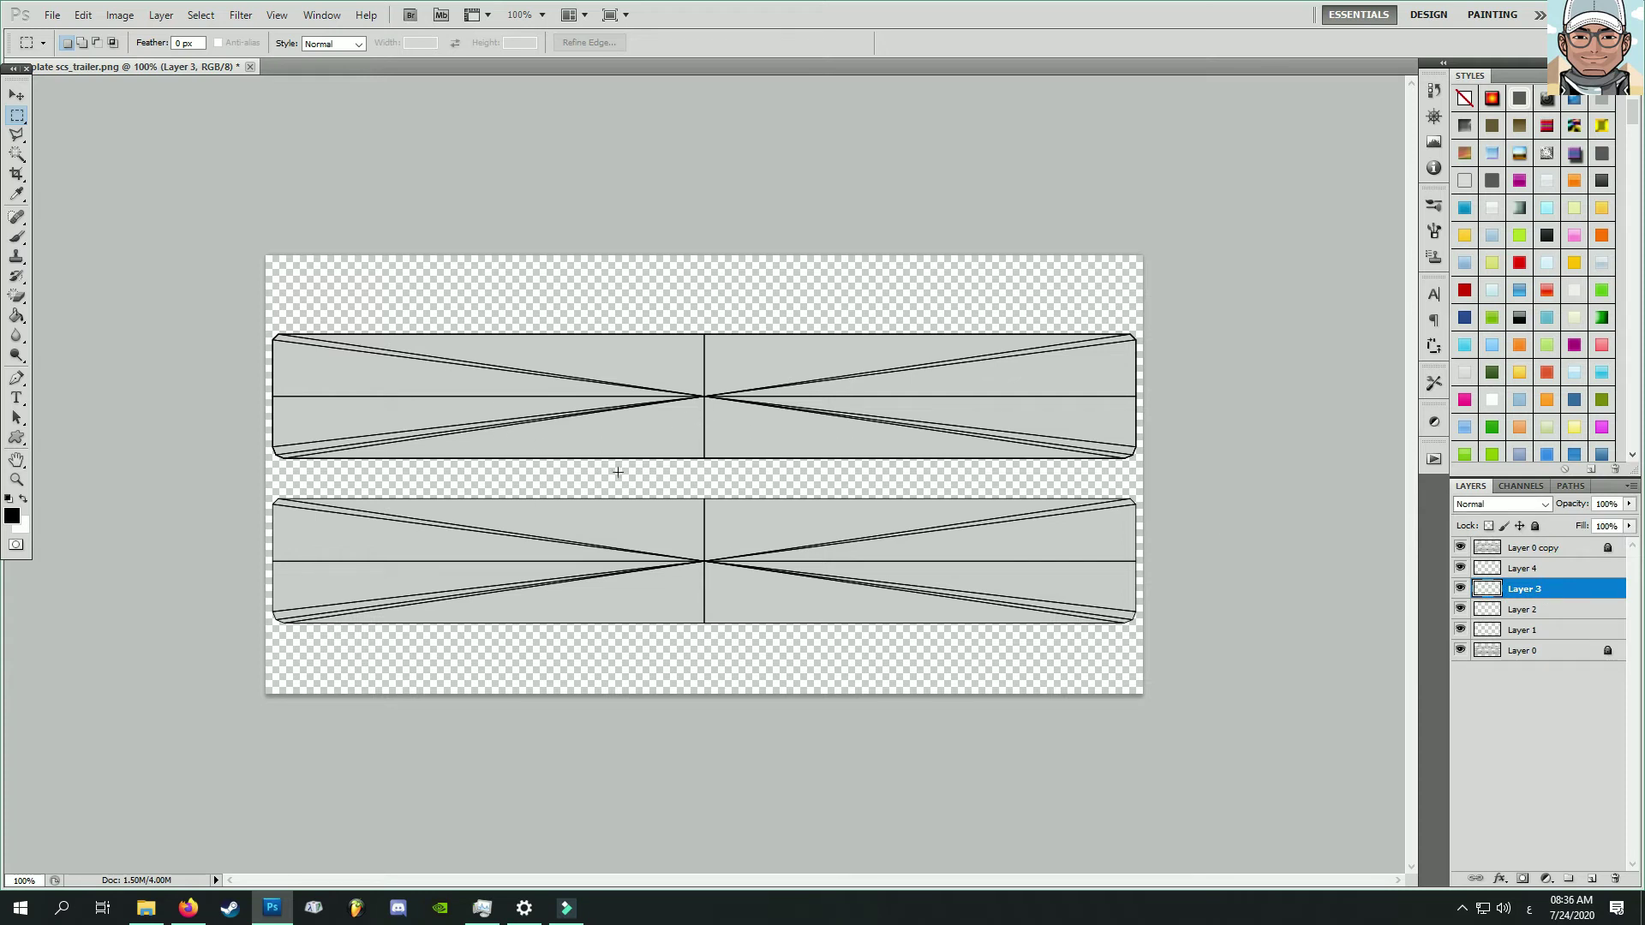
{"action": "left_click", "coordinate": [16, 398]}
{"action": "left_click", "coordinate": [670, 409]}
{"action": "right_click", "coordinate": [670, 410]}
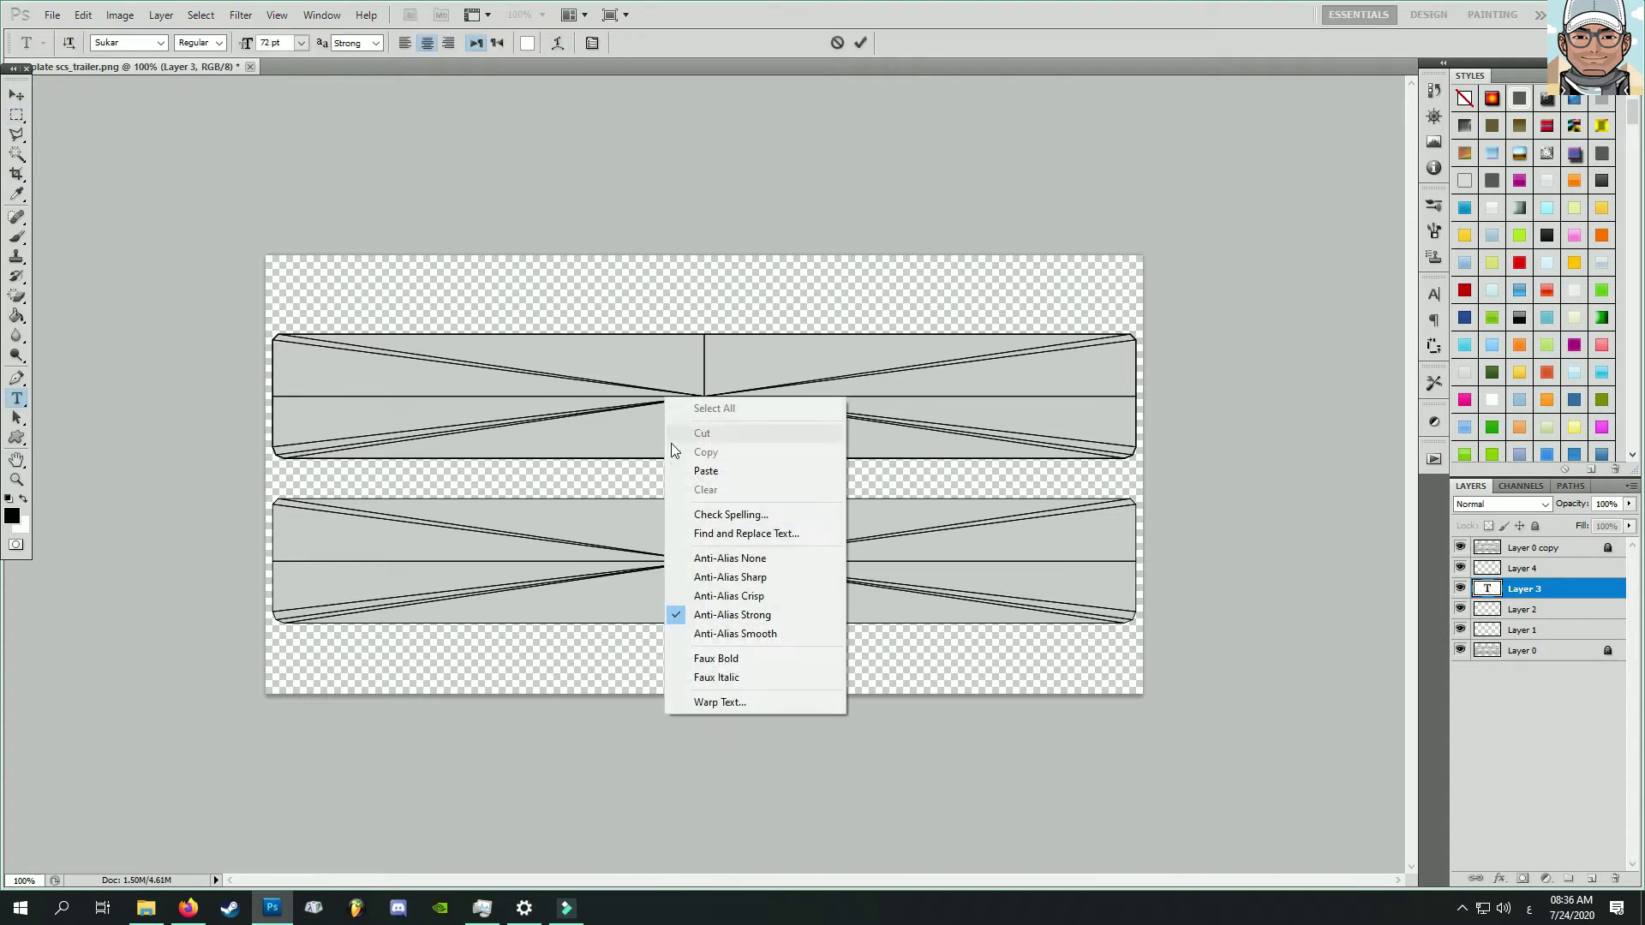
{"action": "left_click", "coordinate": [690, 469]}
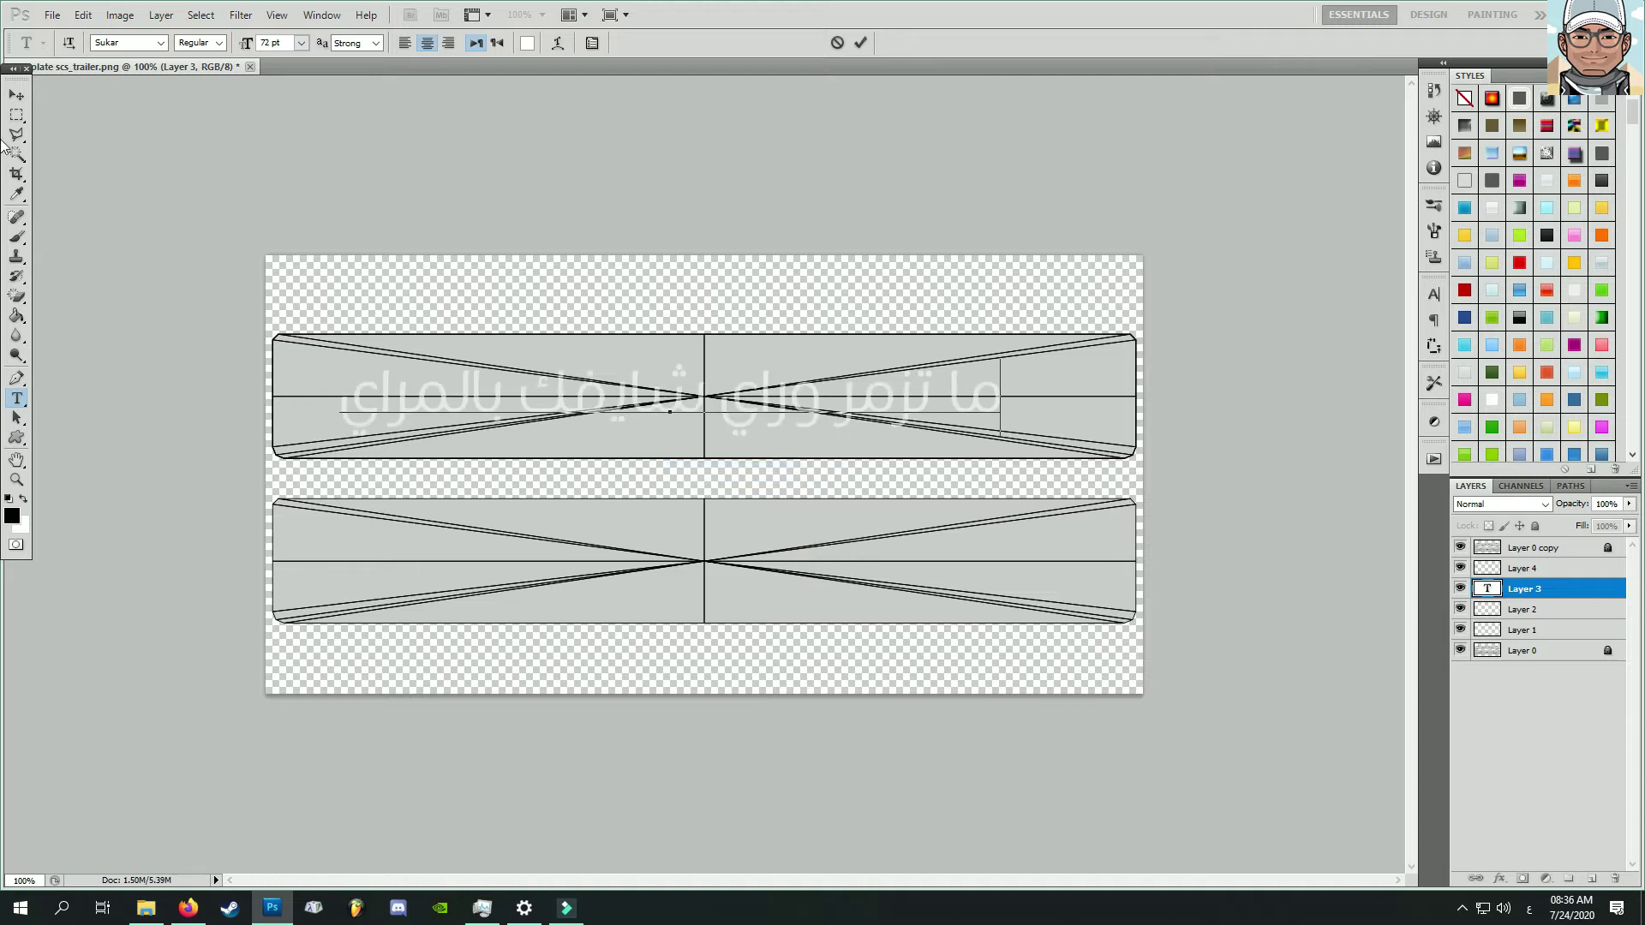
{"action": "left_click", "coordinate": [16, 95]}
{"action": "left_click_drag", "start_coordinate": [351, 198], "coordinate": [403, 197]}
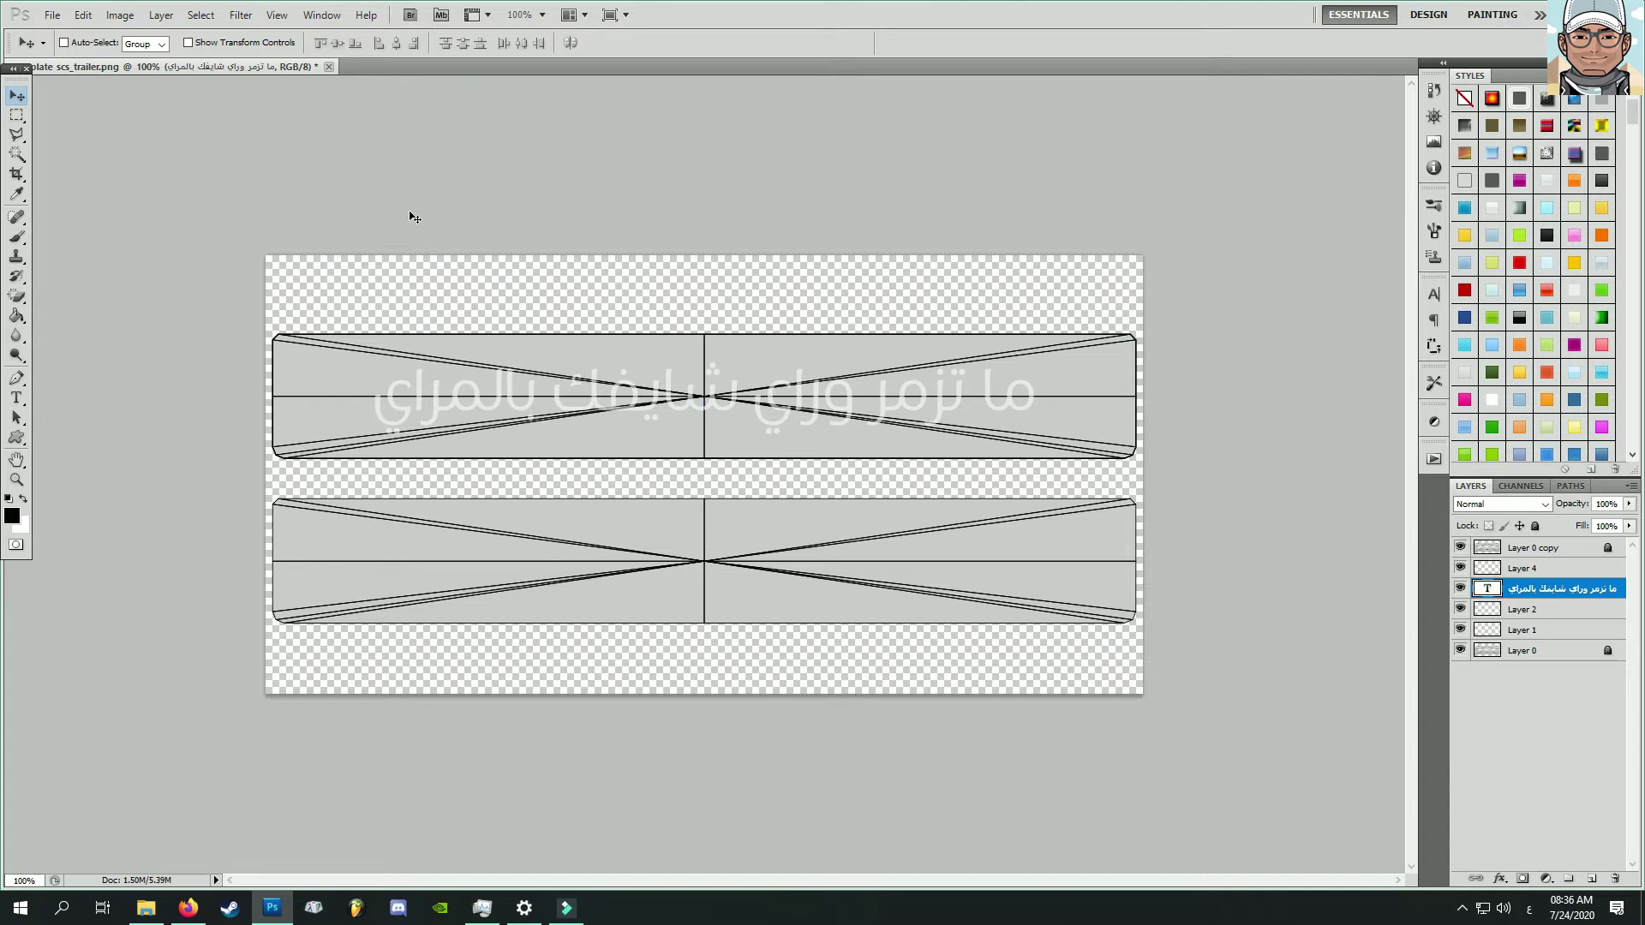
Hide and show the Layer 0 copy overlay to compare how the text looks with and without it
{"action": "left_click", "coordinate": [17, 401]}
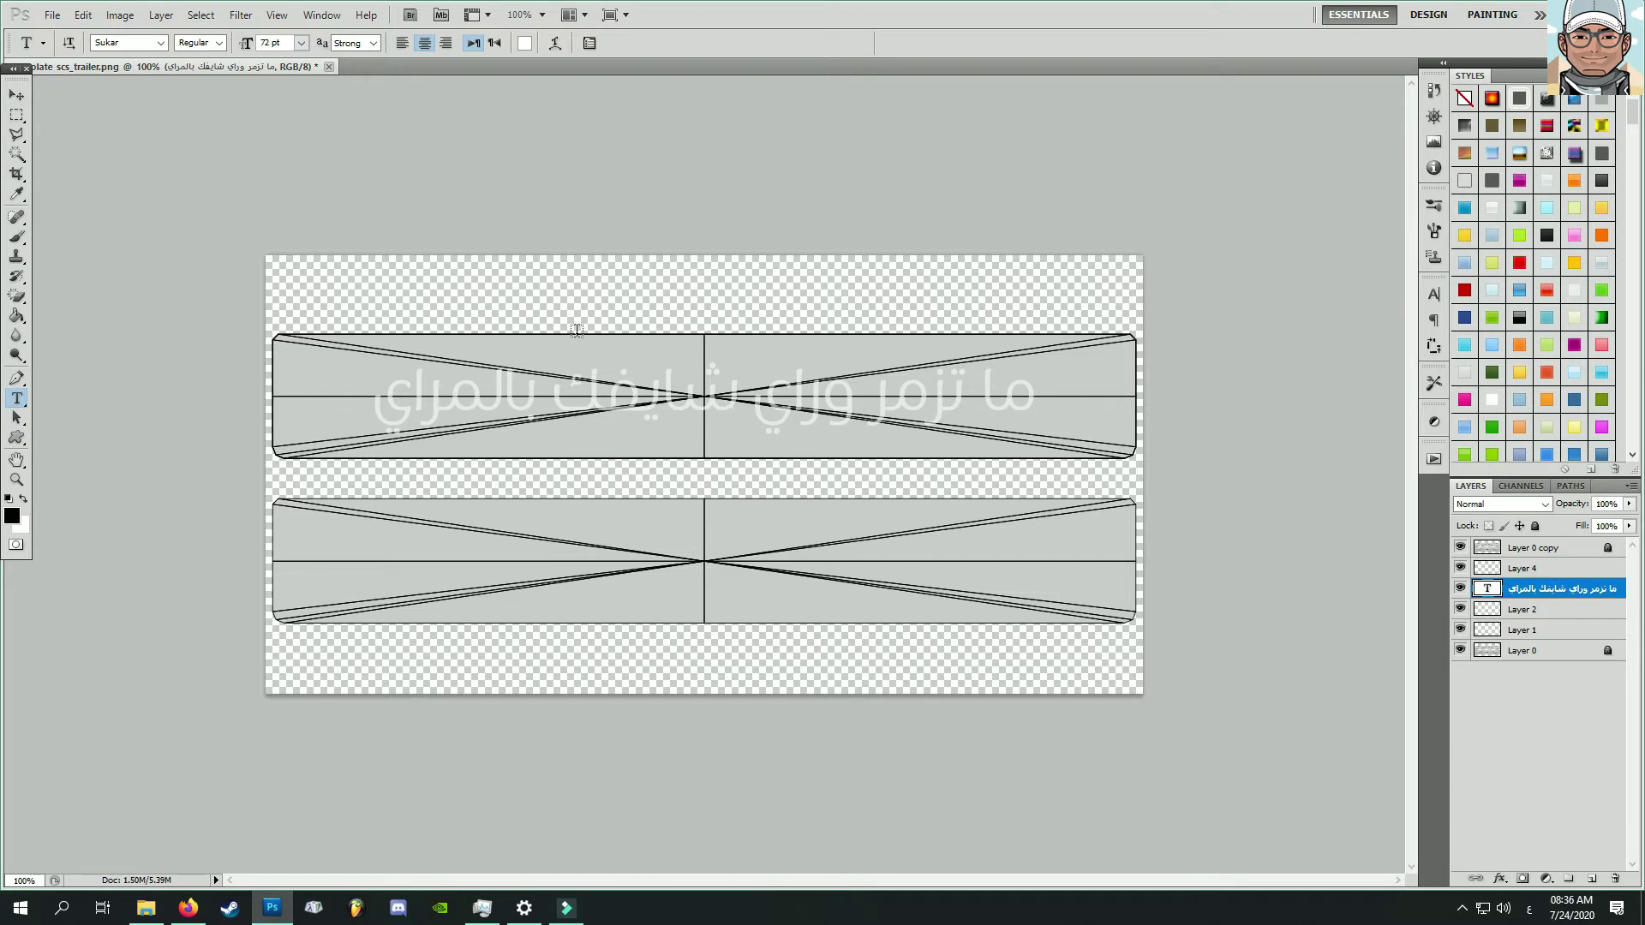
{"action": "left_click", "coordinate": [16, 96]}
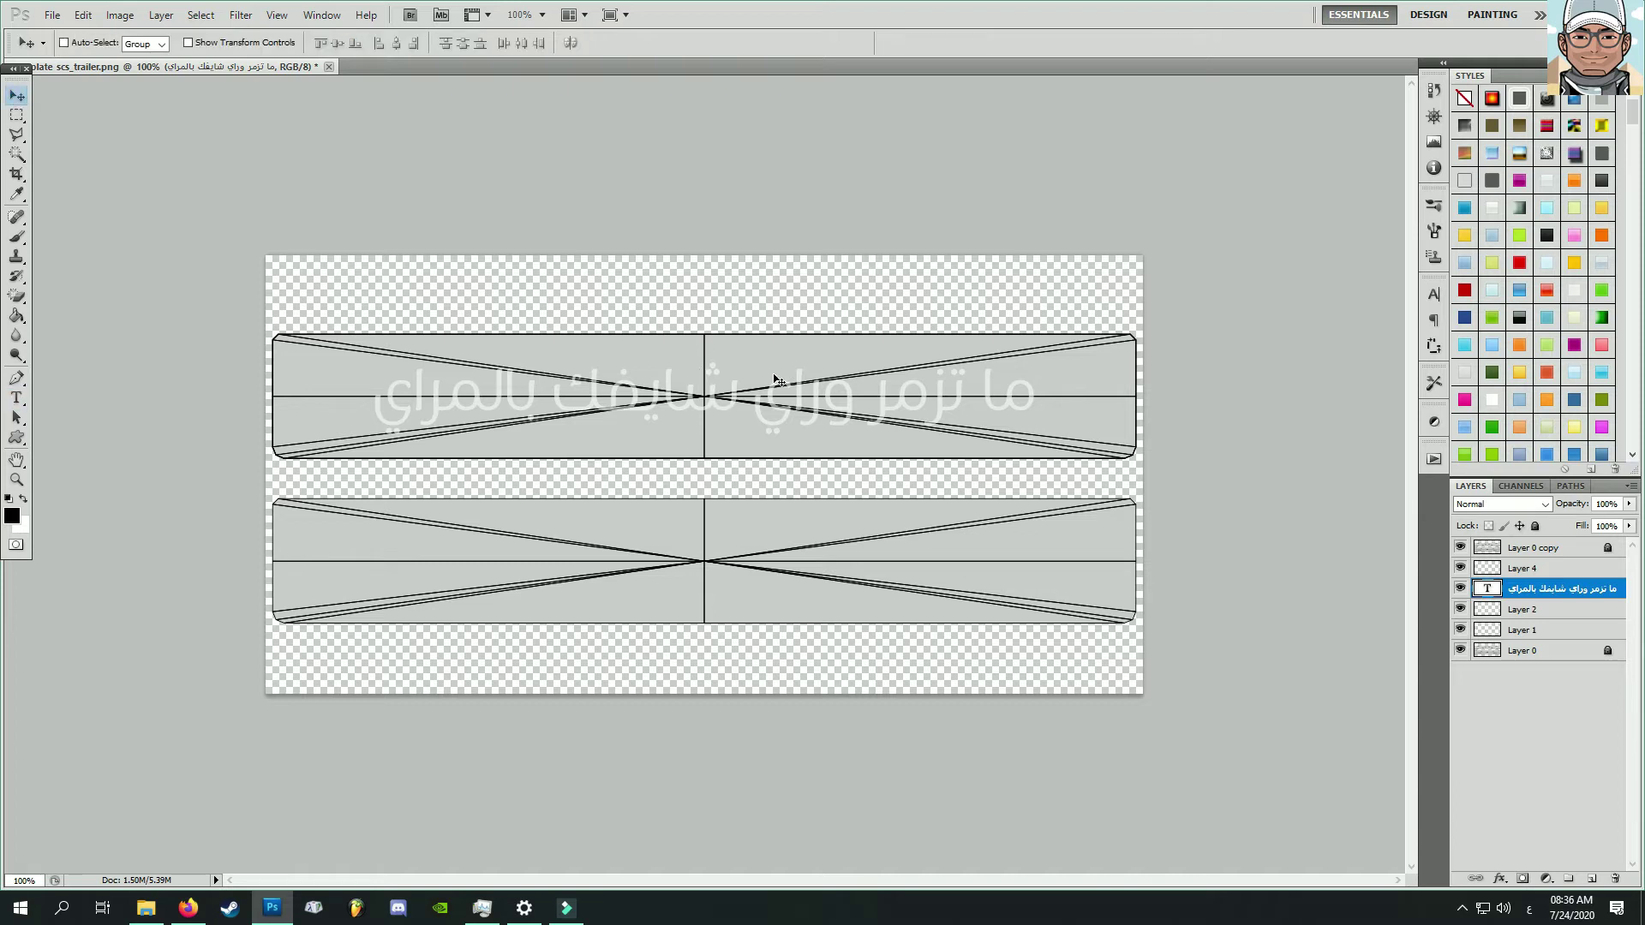
{"action": "left_click", "coordinate": [1462, 549]}
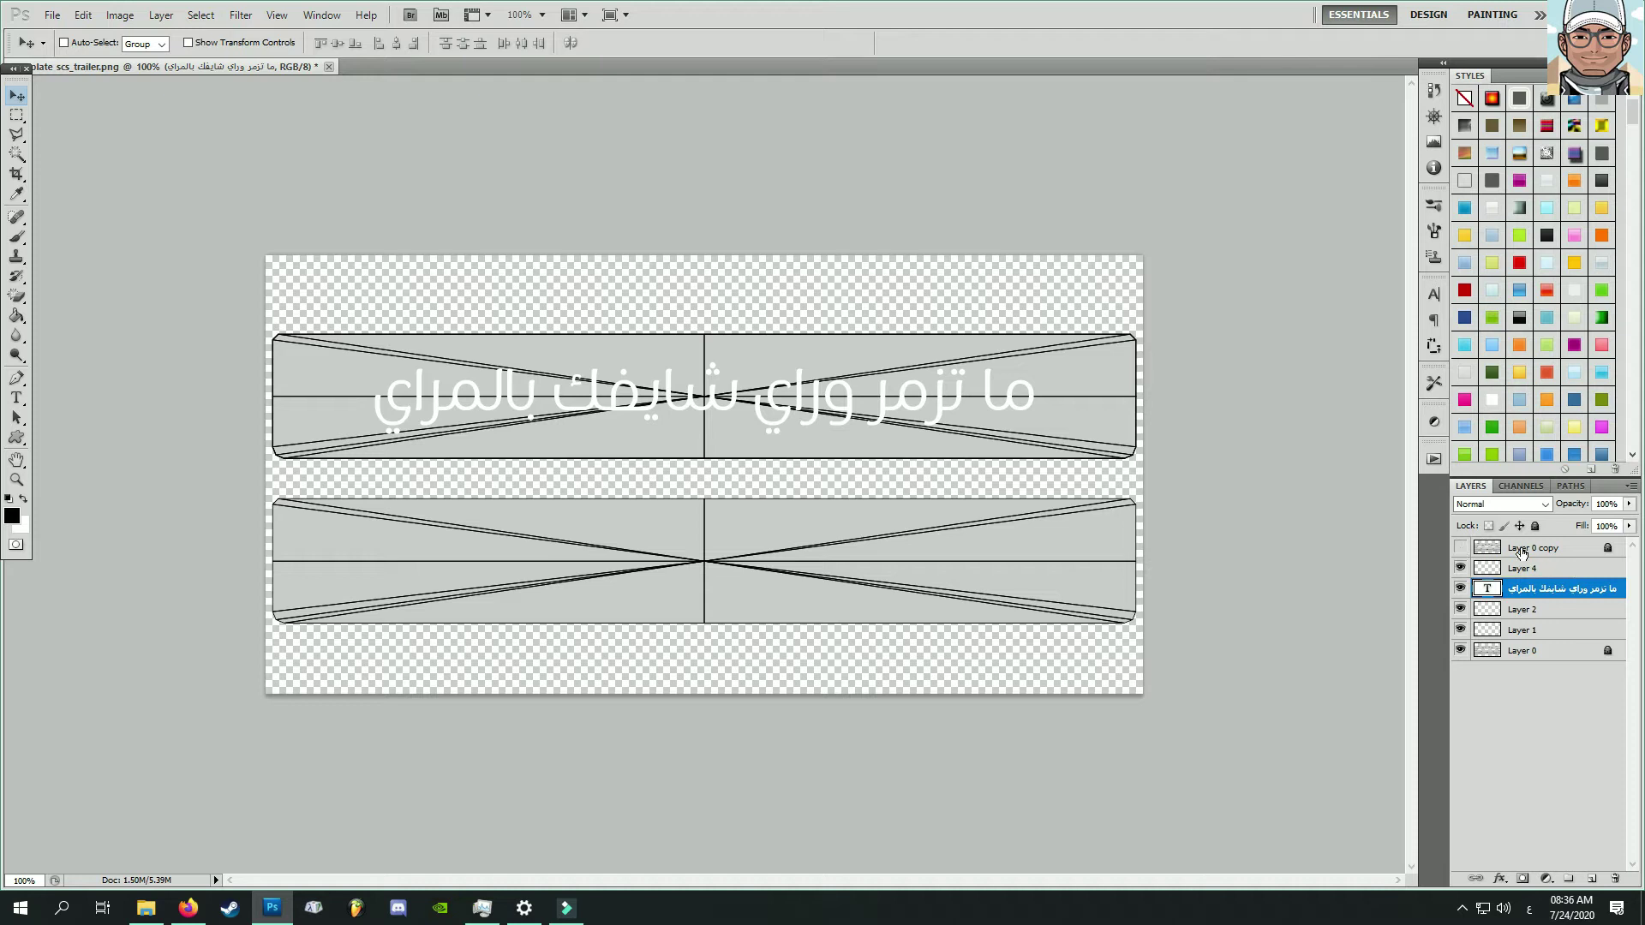
{"action": "left_click", "coordinate": [1461, 549]}
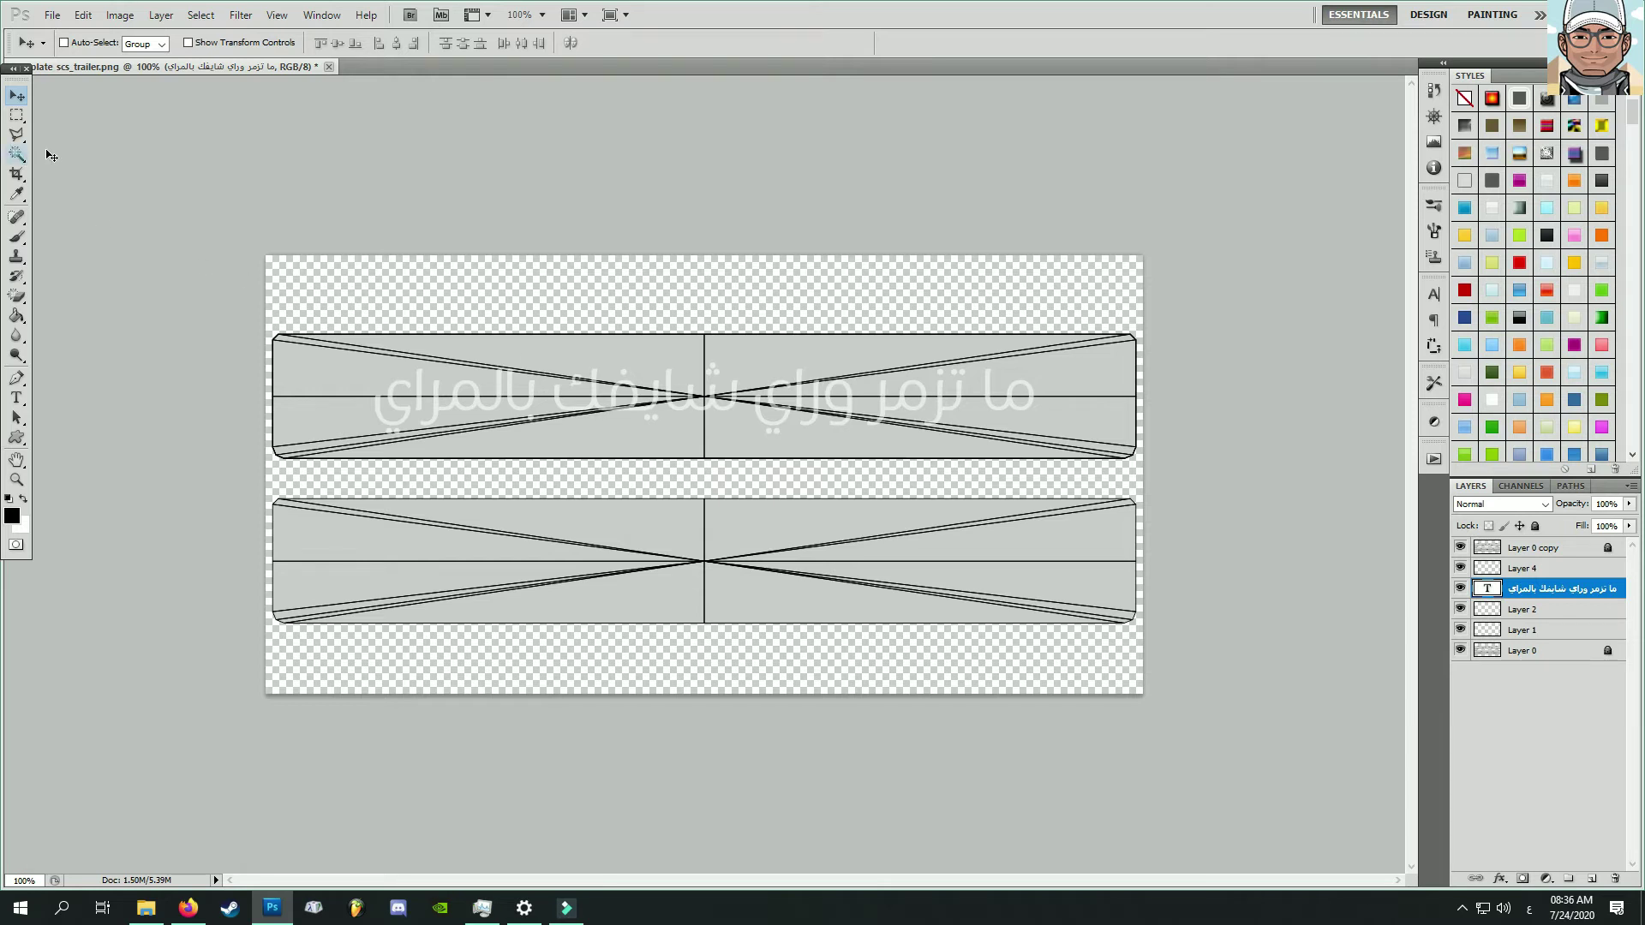
Nudge the text slightly upward on the upper panel and keep its colour white (ffffff)
{"action": "left_click_drag", "start_coordinate": [923, 394], "coordinate": [909, 392]}
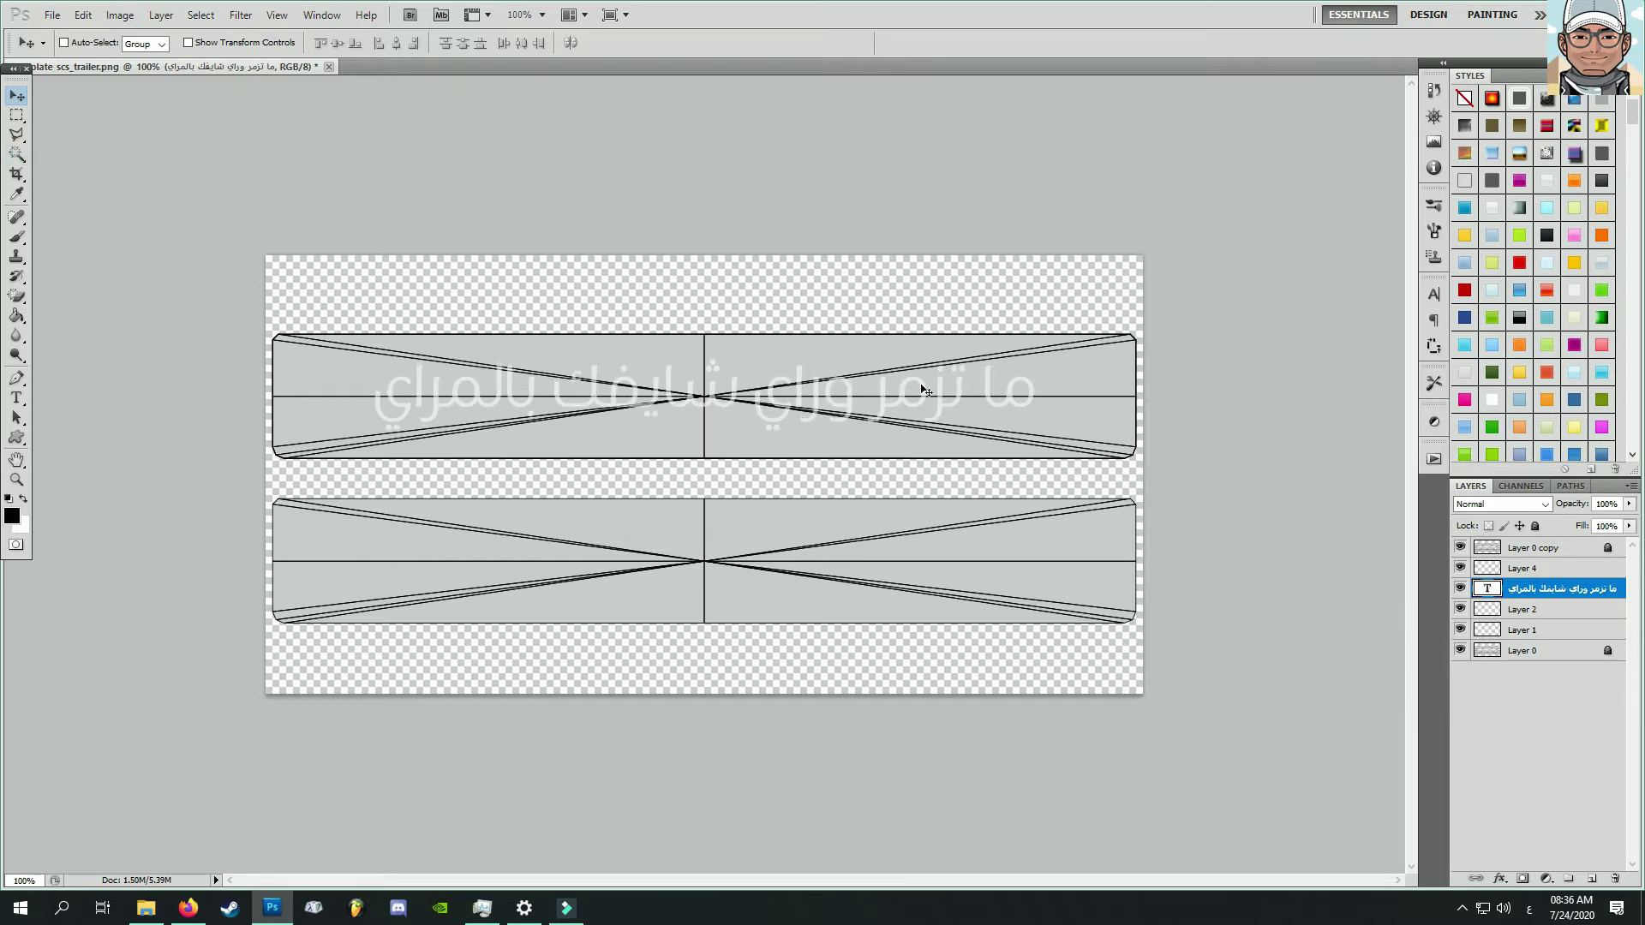
{"action": "left_click", "coordinate": [17, 398]}
{"action": "left_click", "coordinate": [525, 43]}
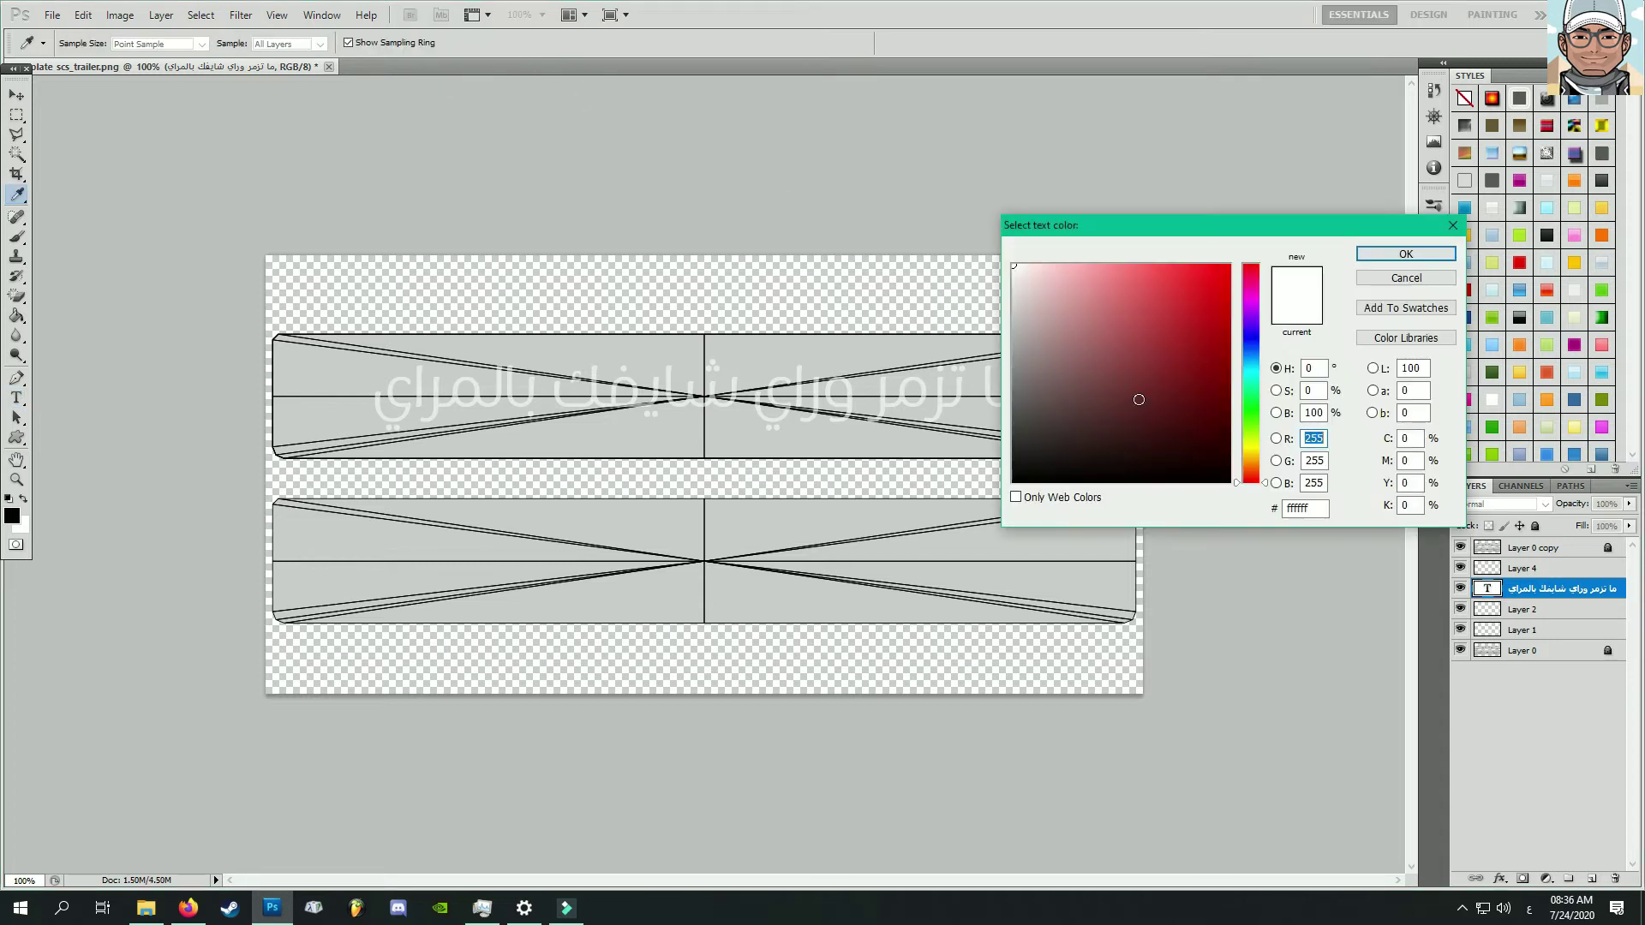
{"action": "left_click", "coordinate": [1405, 253]}
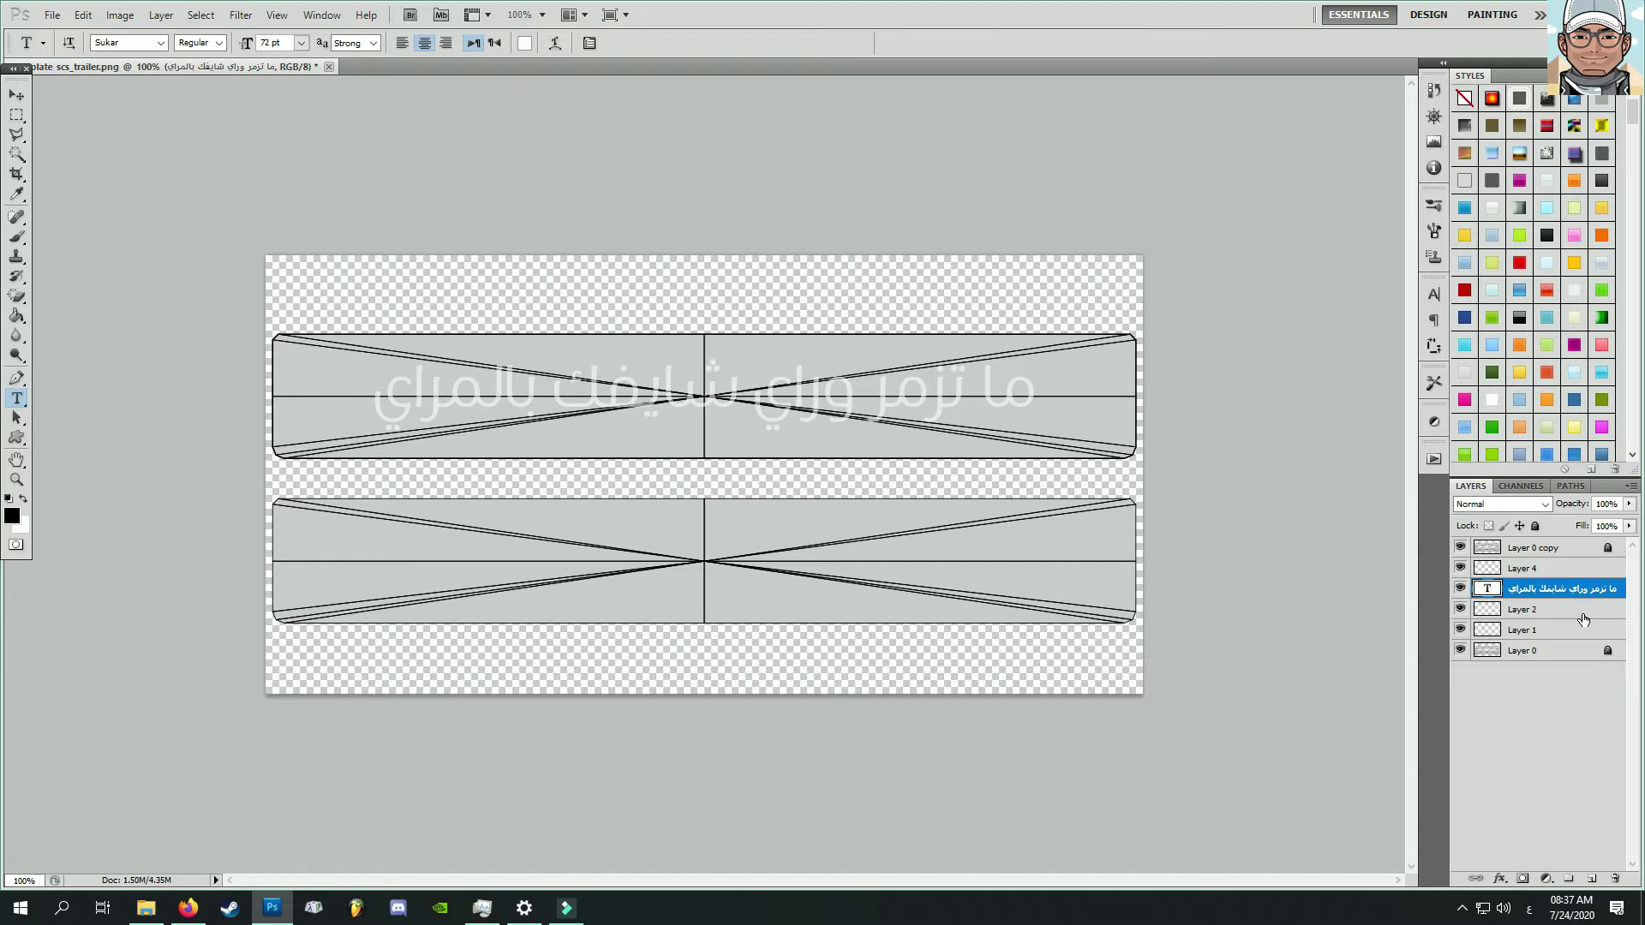
Draw a black (000000) rectangle on Layer 2 covering both template panels, and toggle its visibility to check it
{"action": "left_click", "coordinate": [1575, 611]}
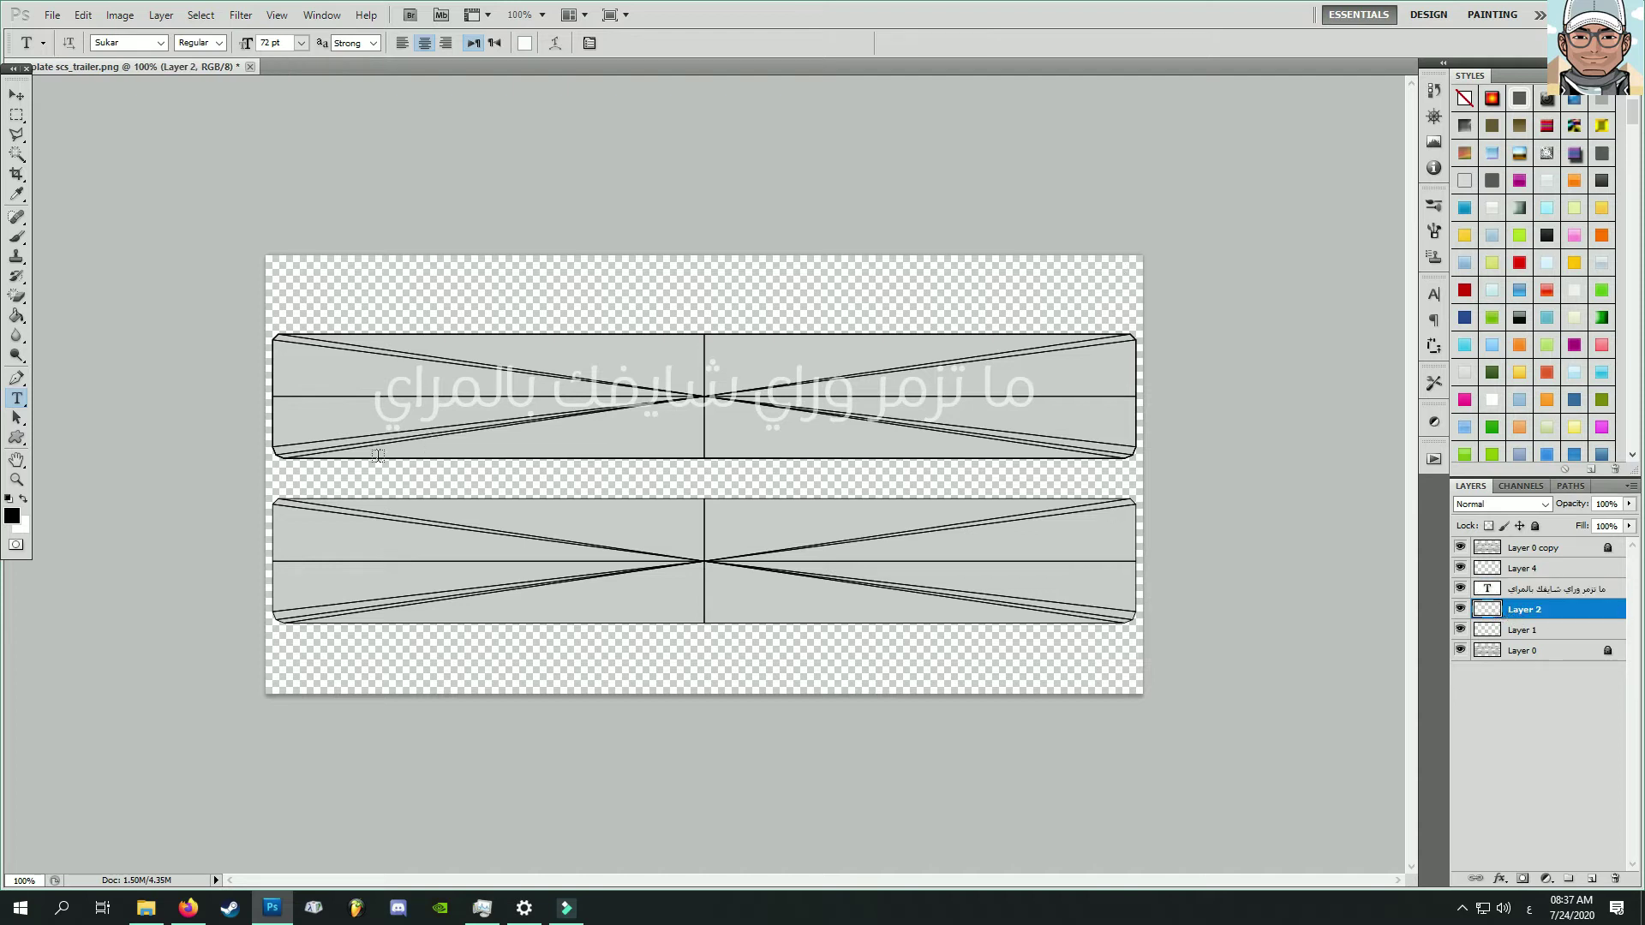
{"action": "left_click", "coordinate": [17, 437]}
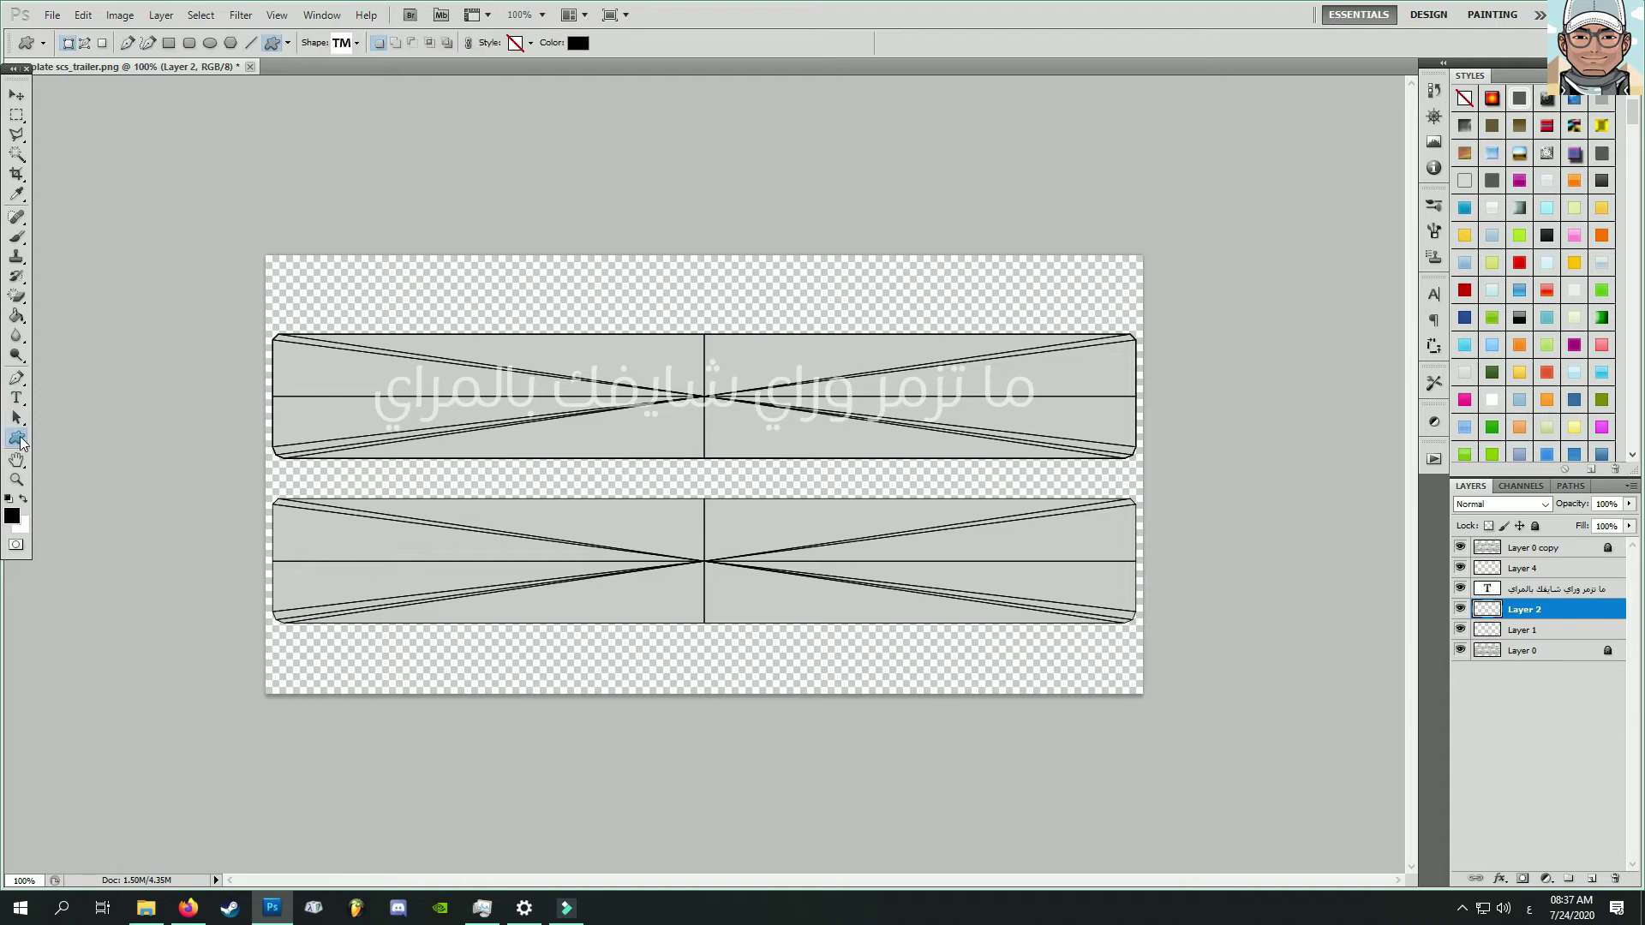
{"action": "left_click", "coordinate": [168, 42]}
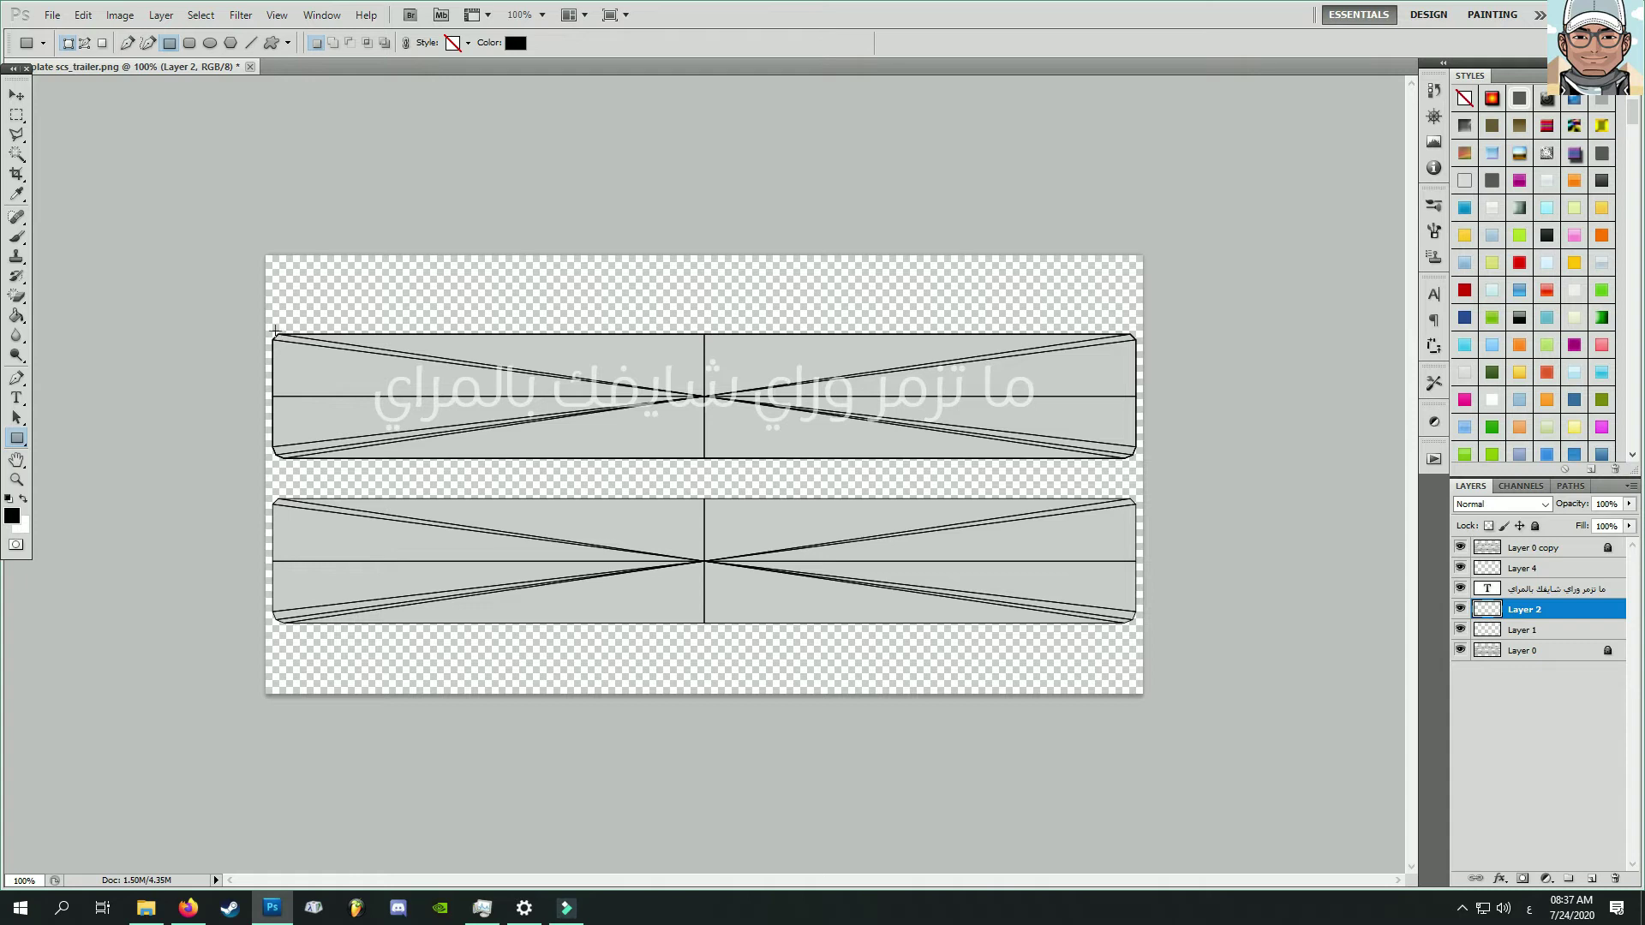
{"action": "left_click", "coordinate": [12, 515]}
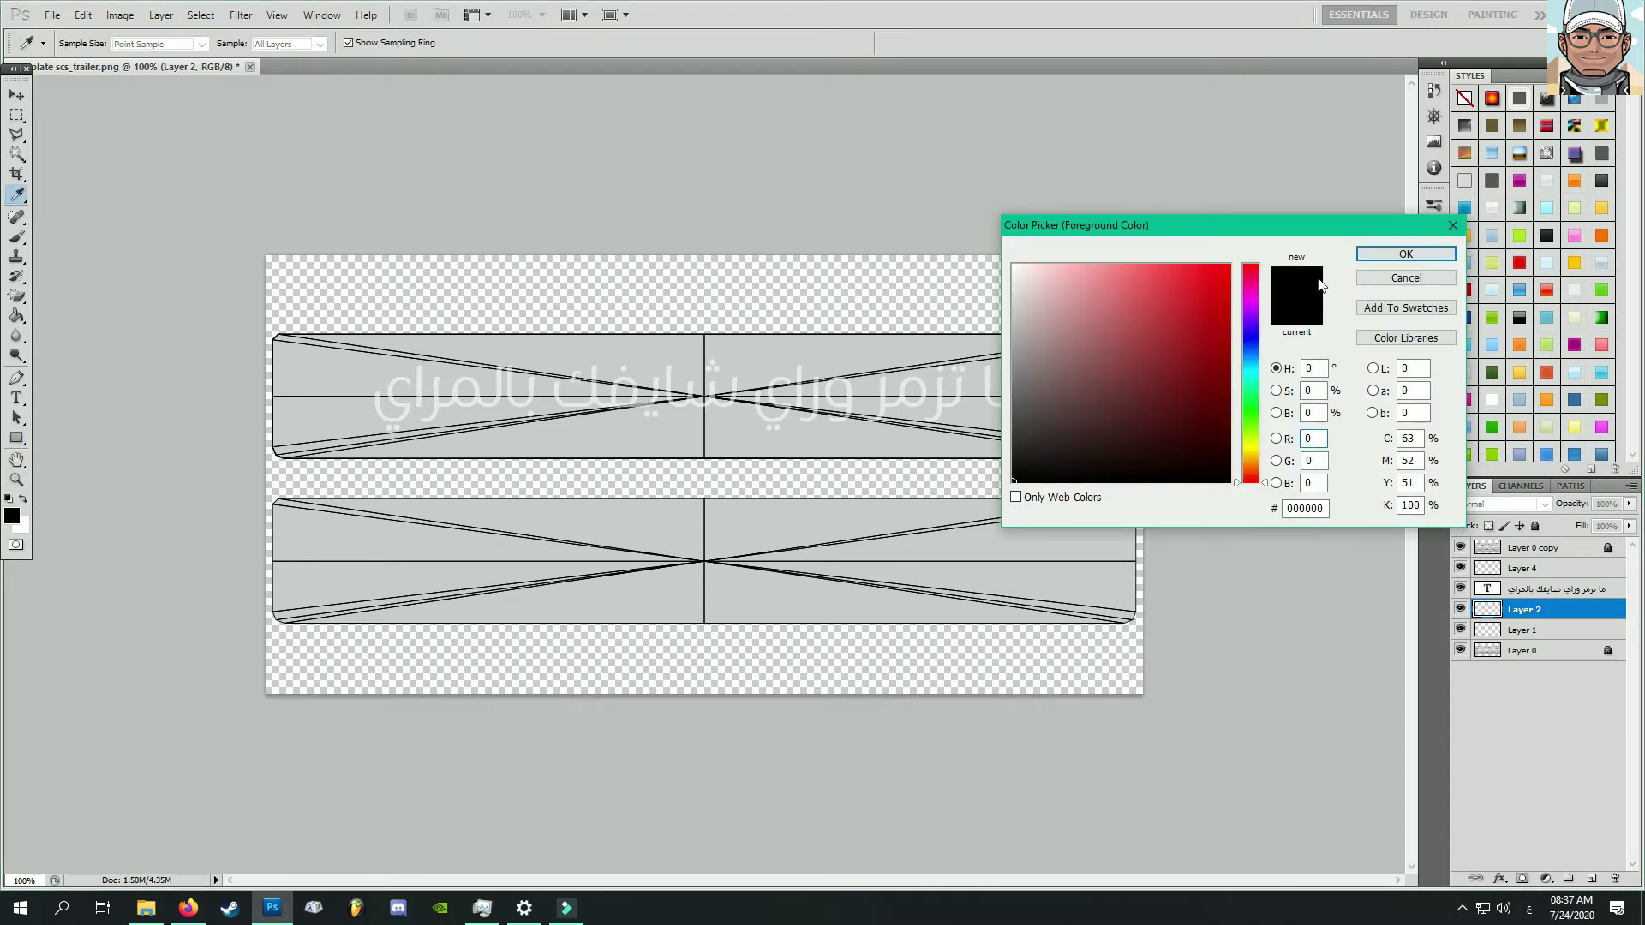
{"action": "left_click", "coordinate": [1387, 254]}
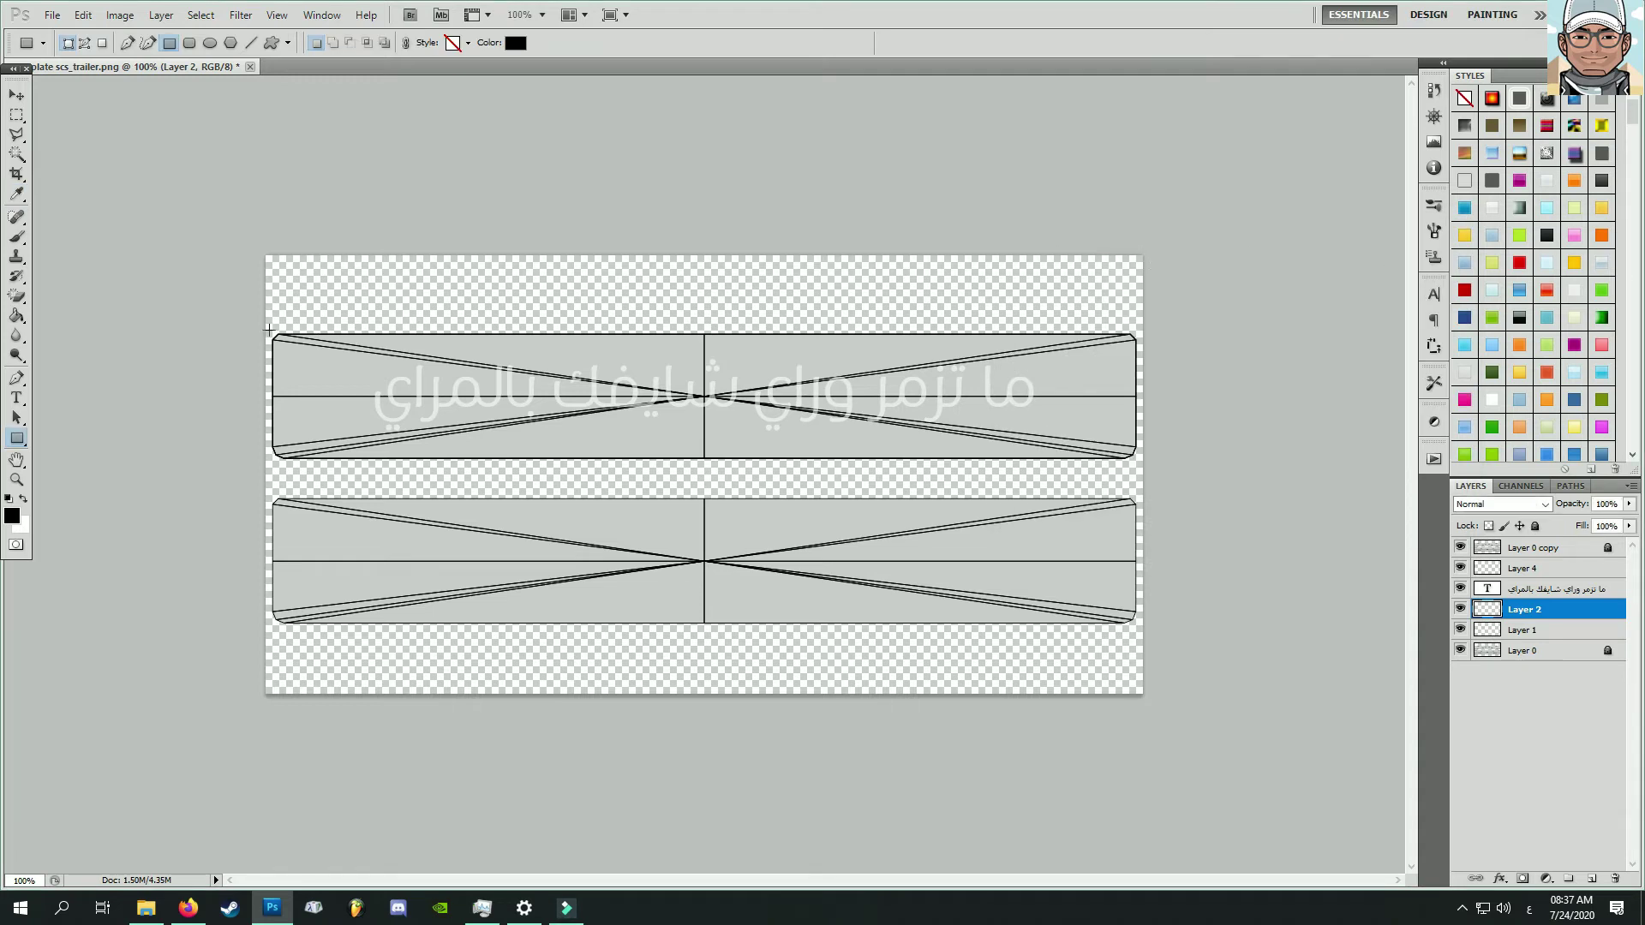
{"action": "left_click_drag", "start_coordinate": [268, 330], "coordinate": [1139, 631]}
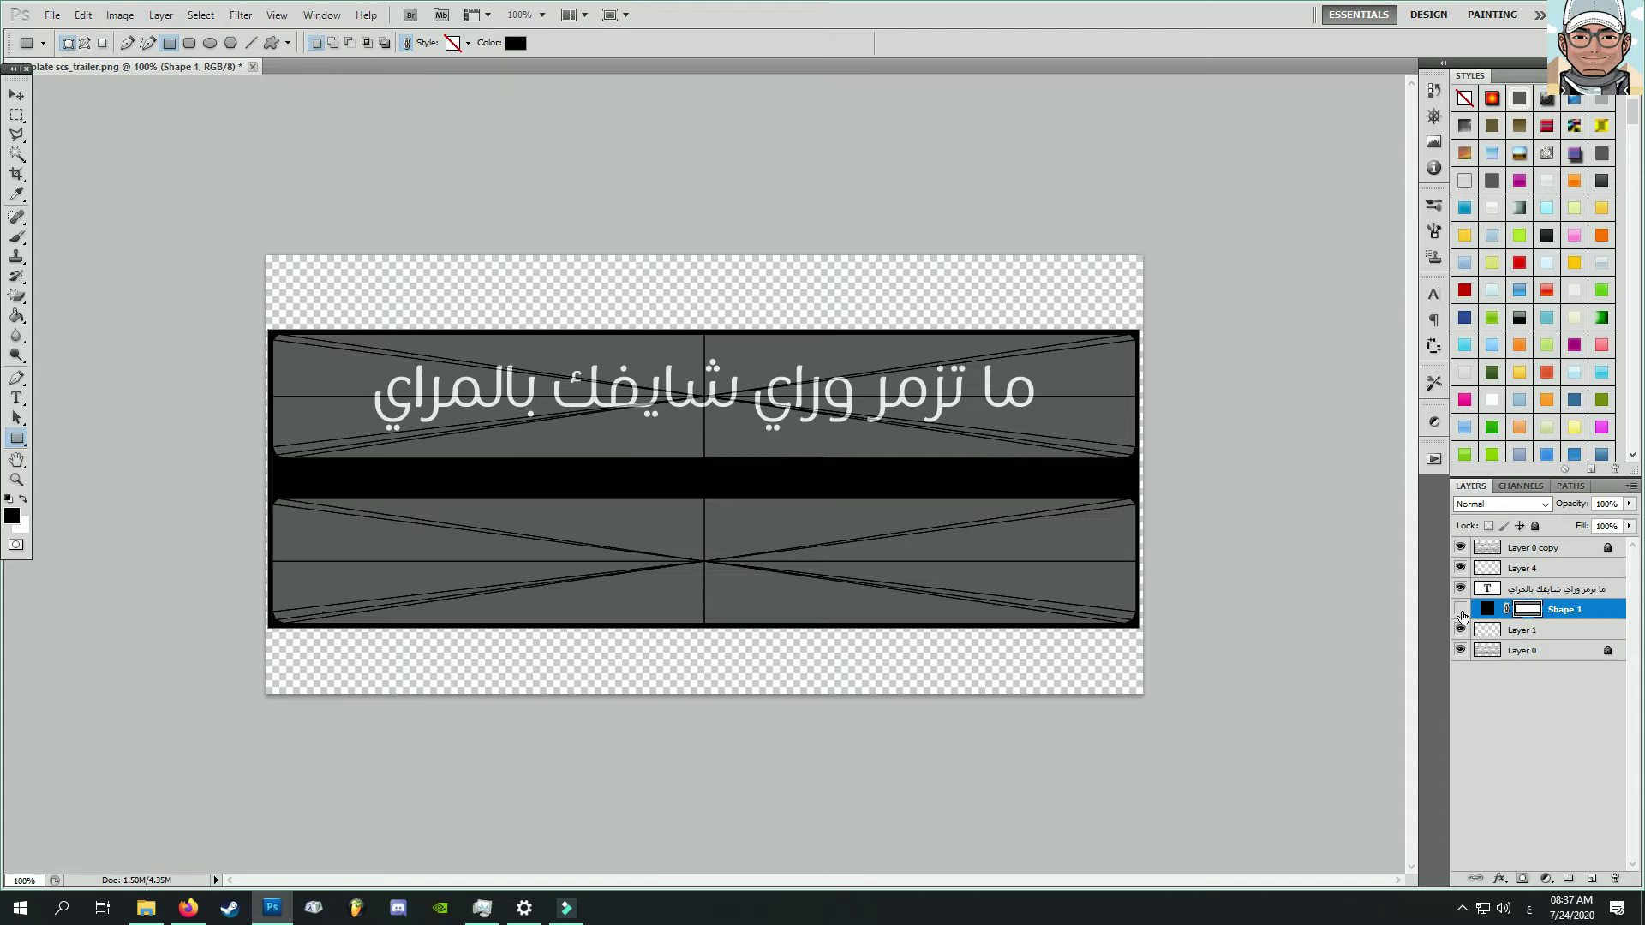
{"action": "left_click", "coordinate": [1460, 610]}
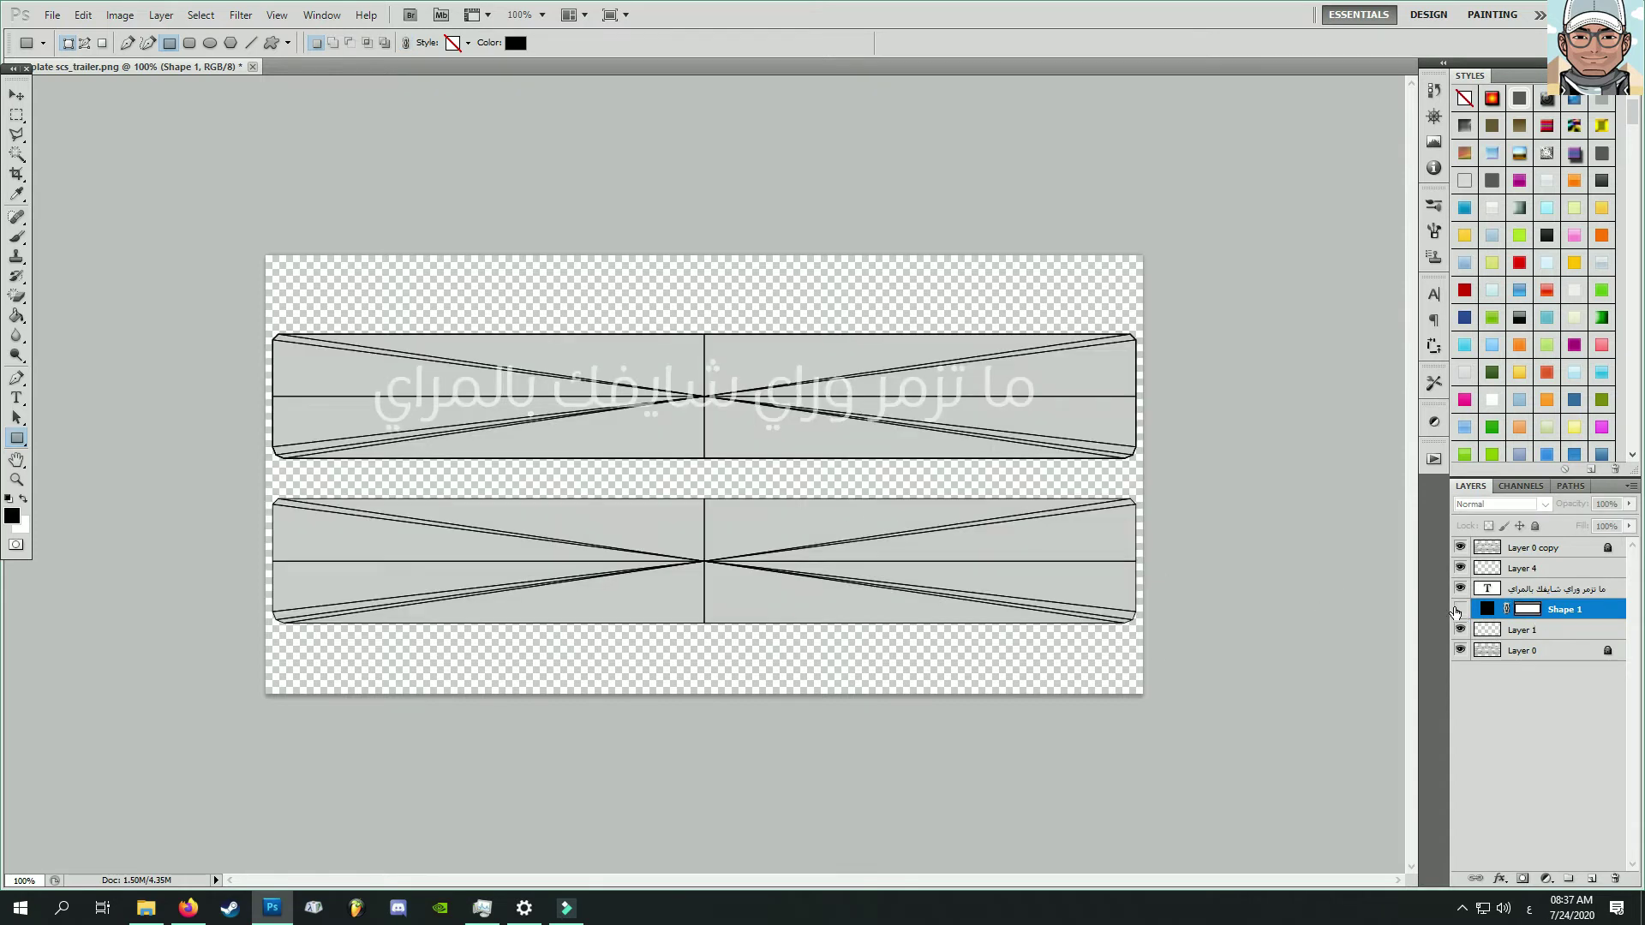
{"action": "left_click", "coordinate": [1460, 609]}
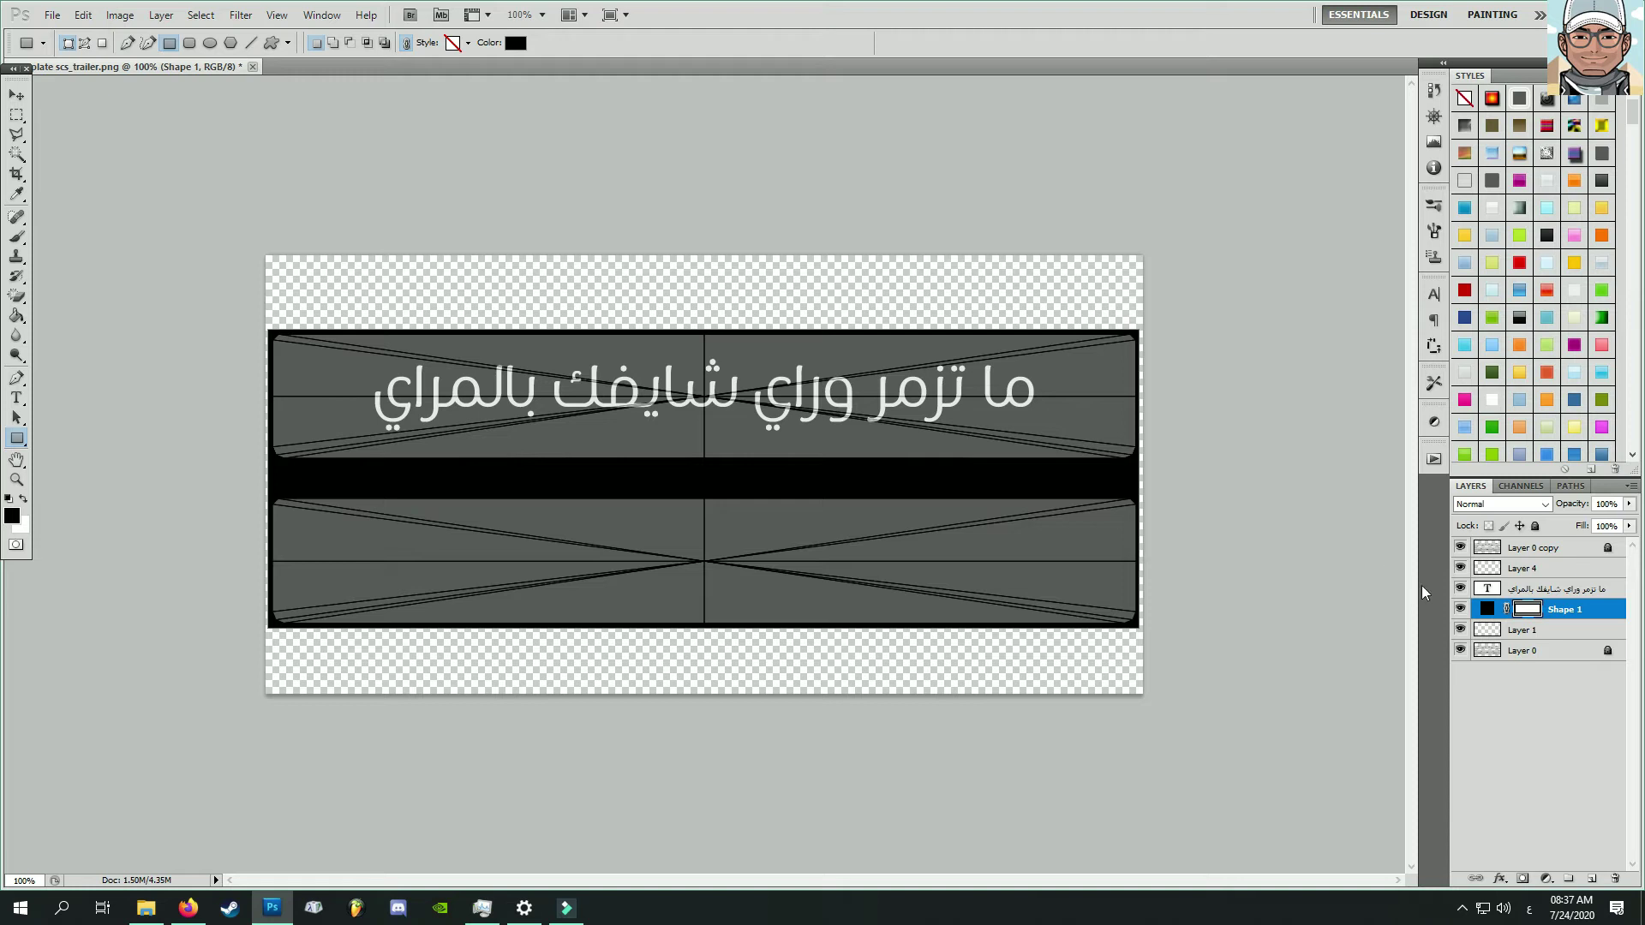
Hide the Layer 0 copy overlay and shift the Arabic text to the right within the upper panel
{"action": "left_click", "coordinate": [1534, 548]}
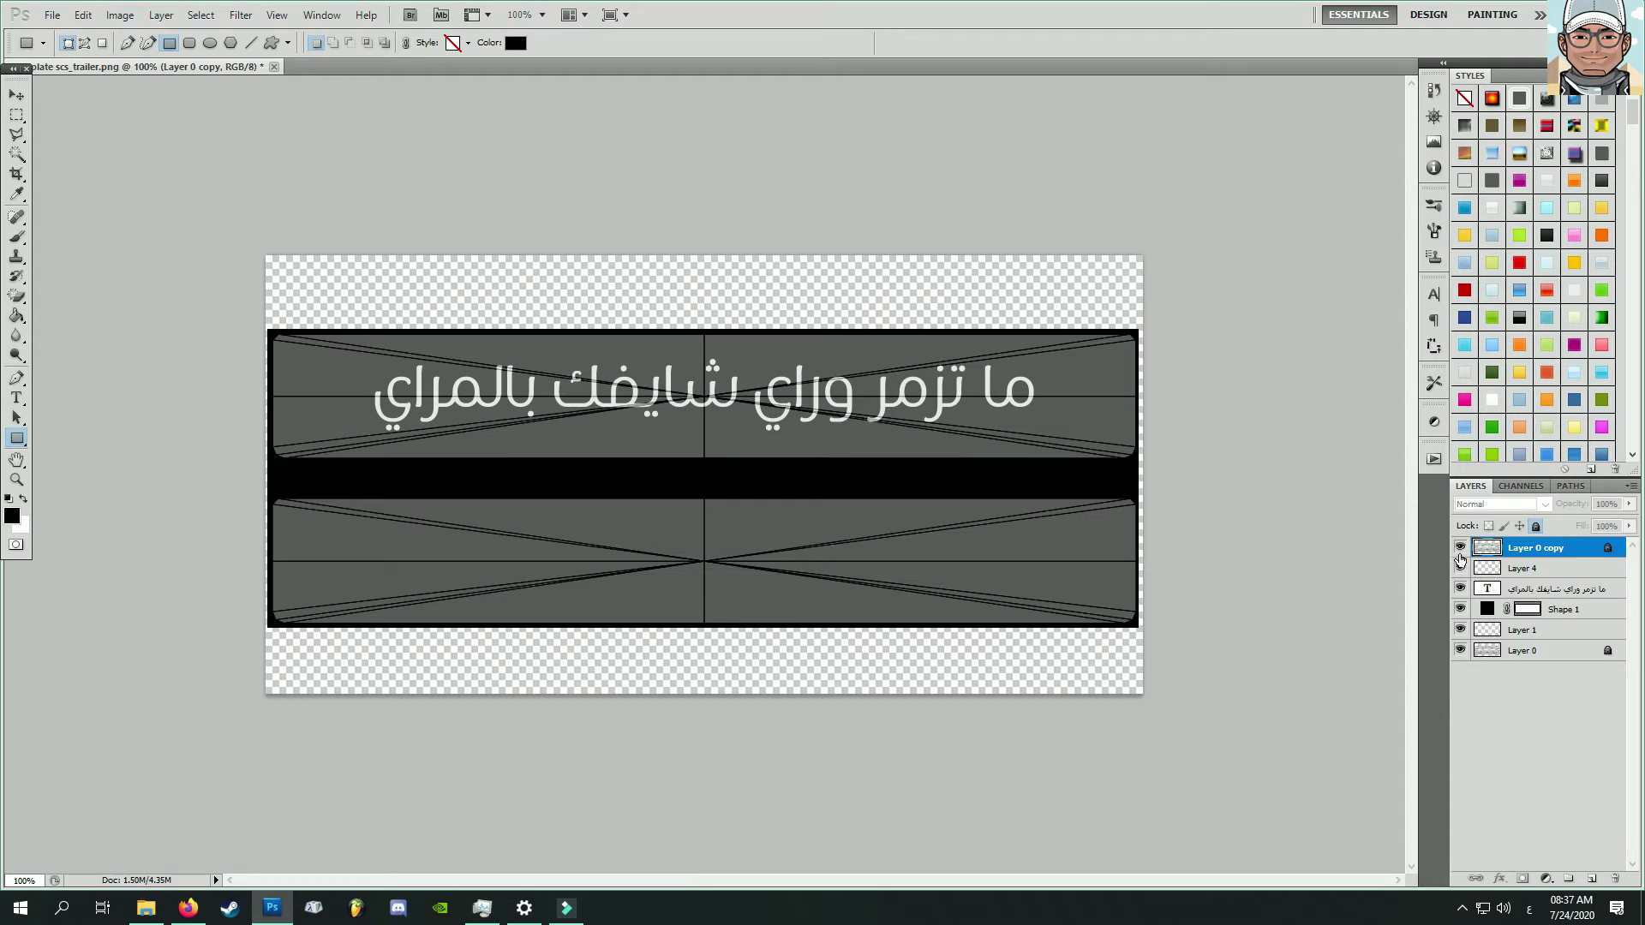
{"action": "left_click", "coordinate": [1460, 547]}
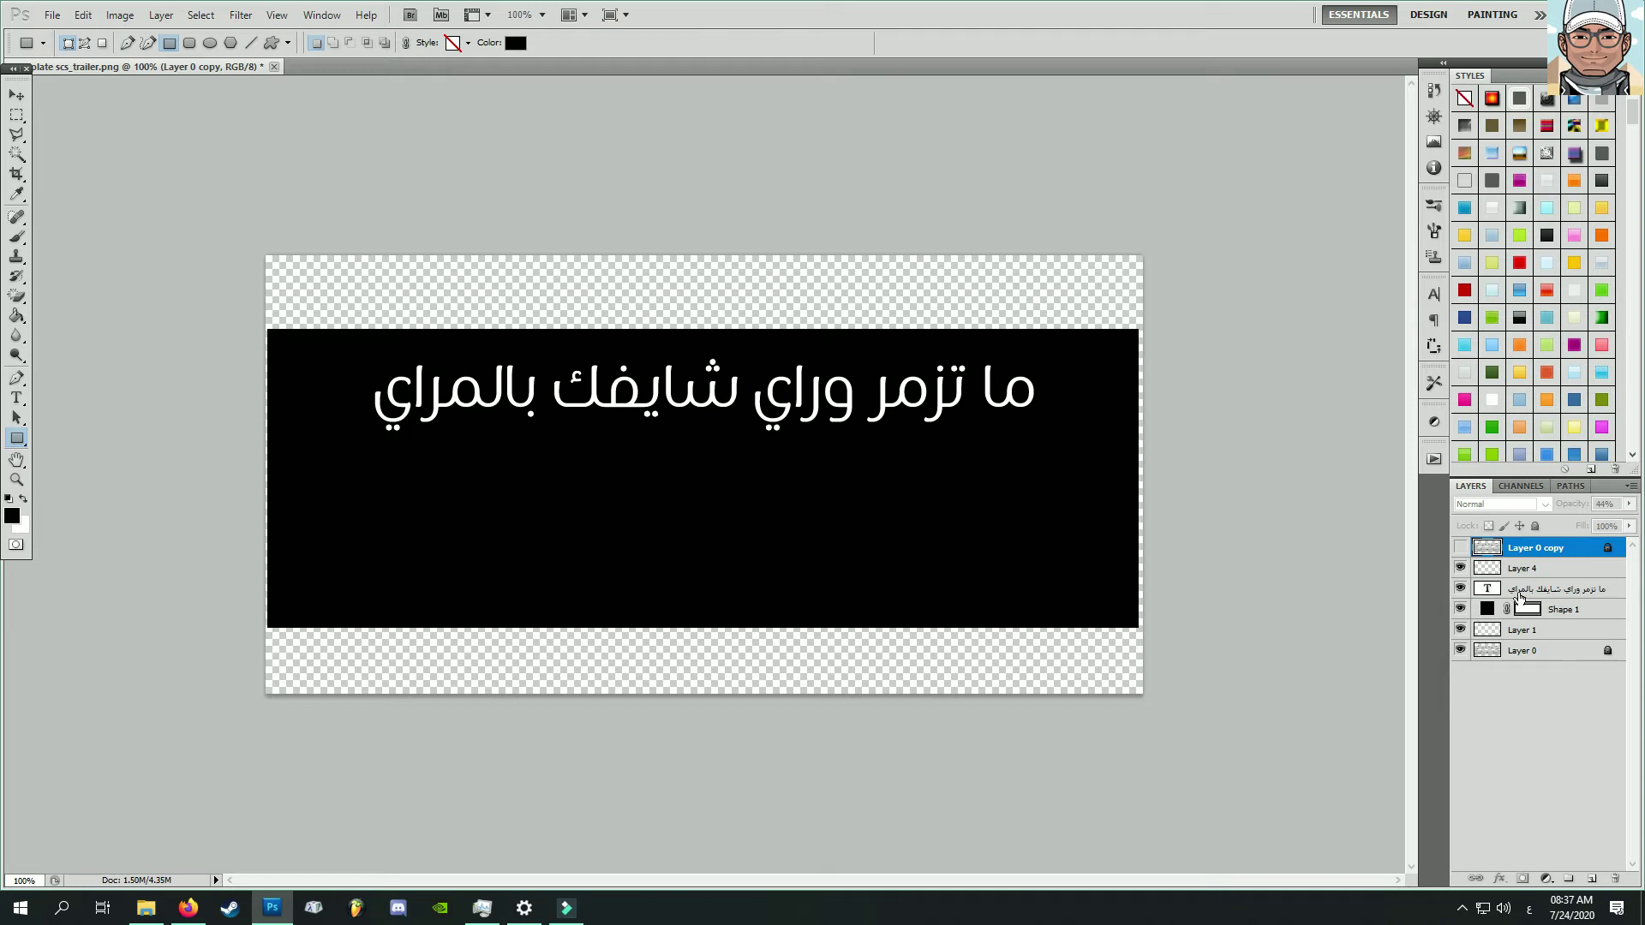
{"action": "left_click", "coordinate": [1529, 591]}
{"action": "left_click", "coordinate": [16, 94]}
{"action": "left_click_drag", "start_coordinate": [551, 247], "coordinate": [594, 246]}
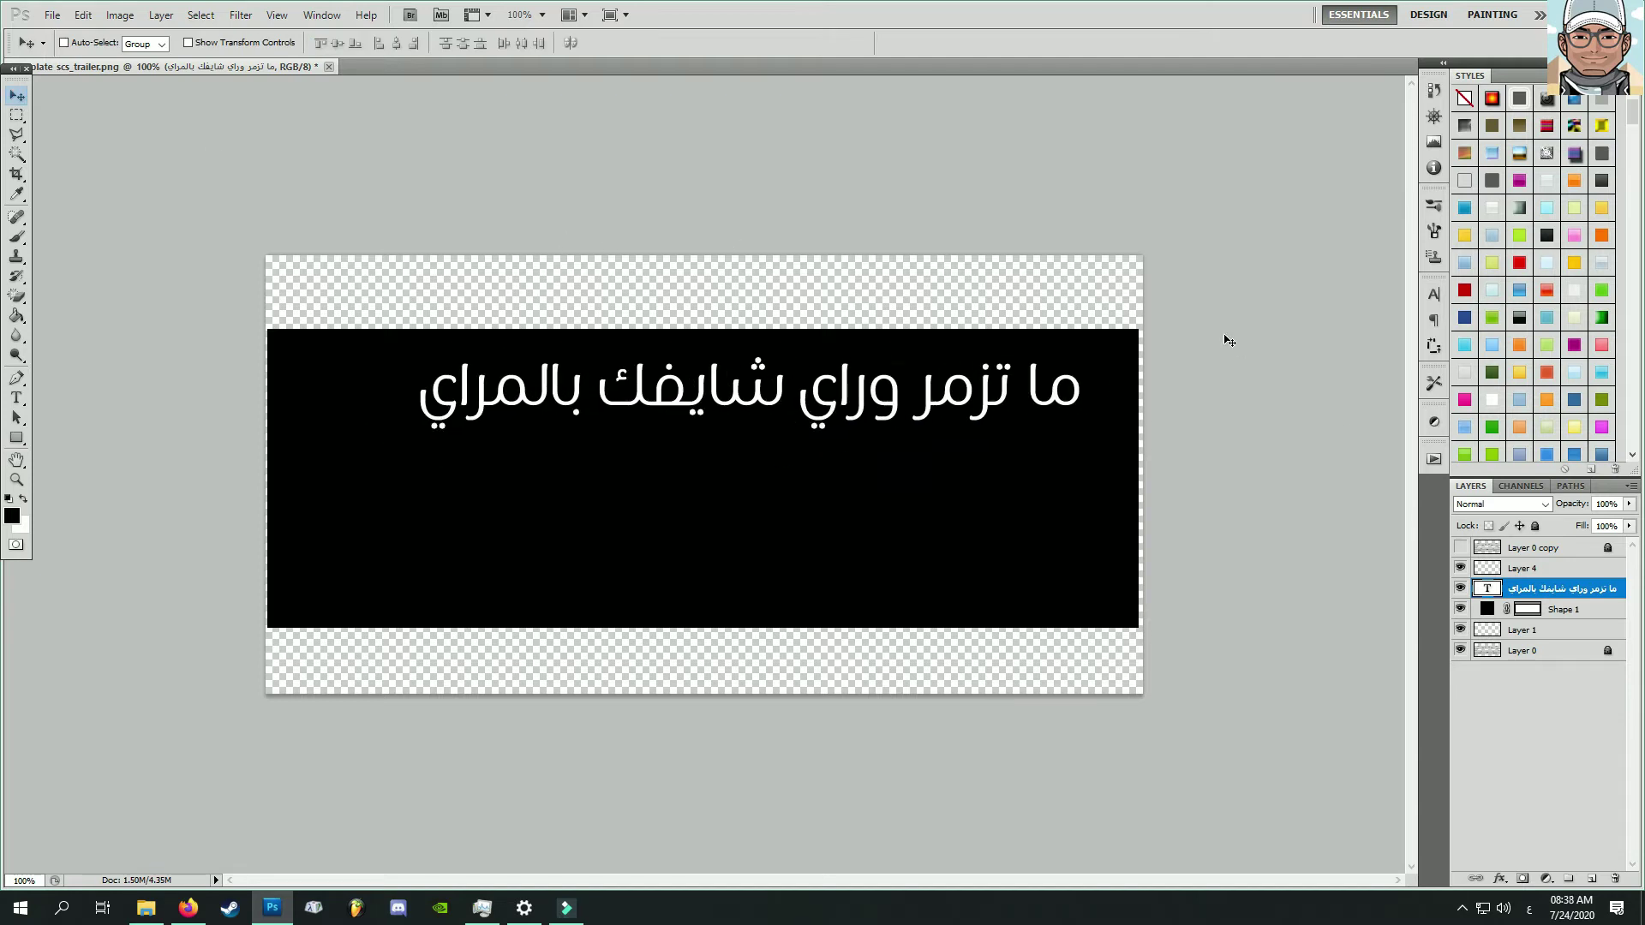
Centre the Arabic text in the upper panel using the Layer 0 copy overlay as a guide, leaving the overlay hidden
{"action": "left_click", "coordinate": [1460, 548]}
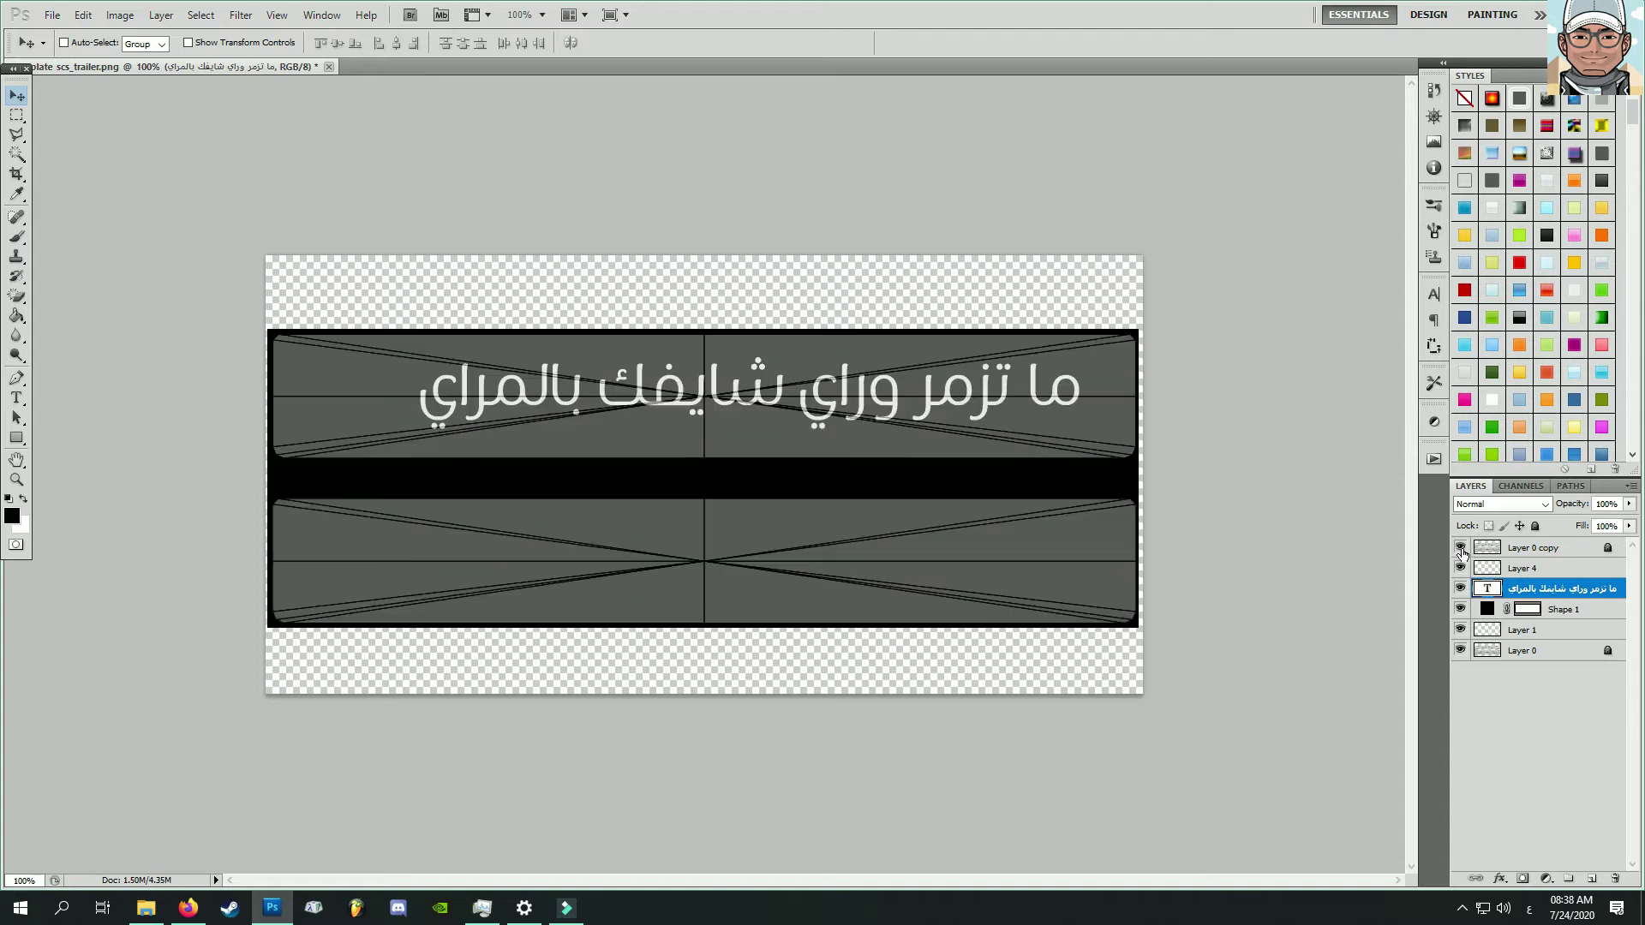
{"action": "left_click_drag", "start_coordinate": [914, 419], "coordinate": [880, 426]}
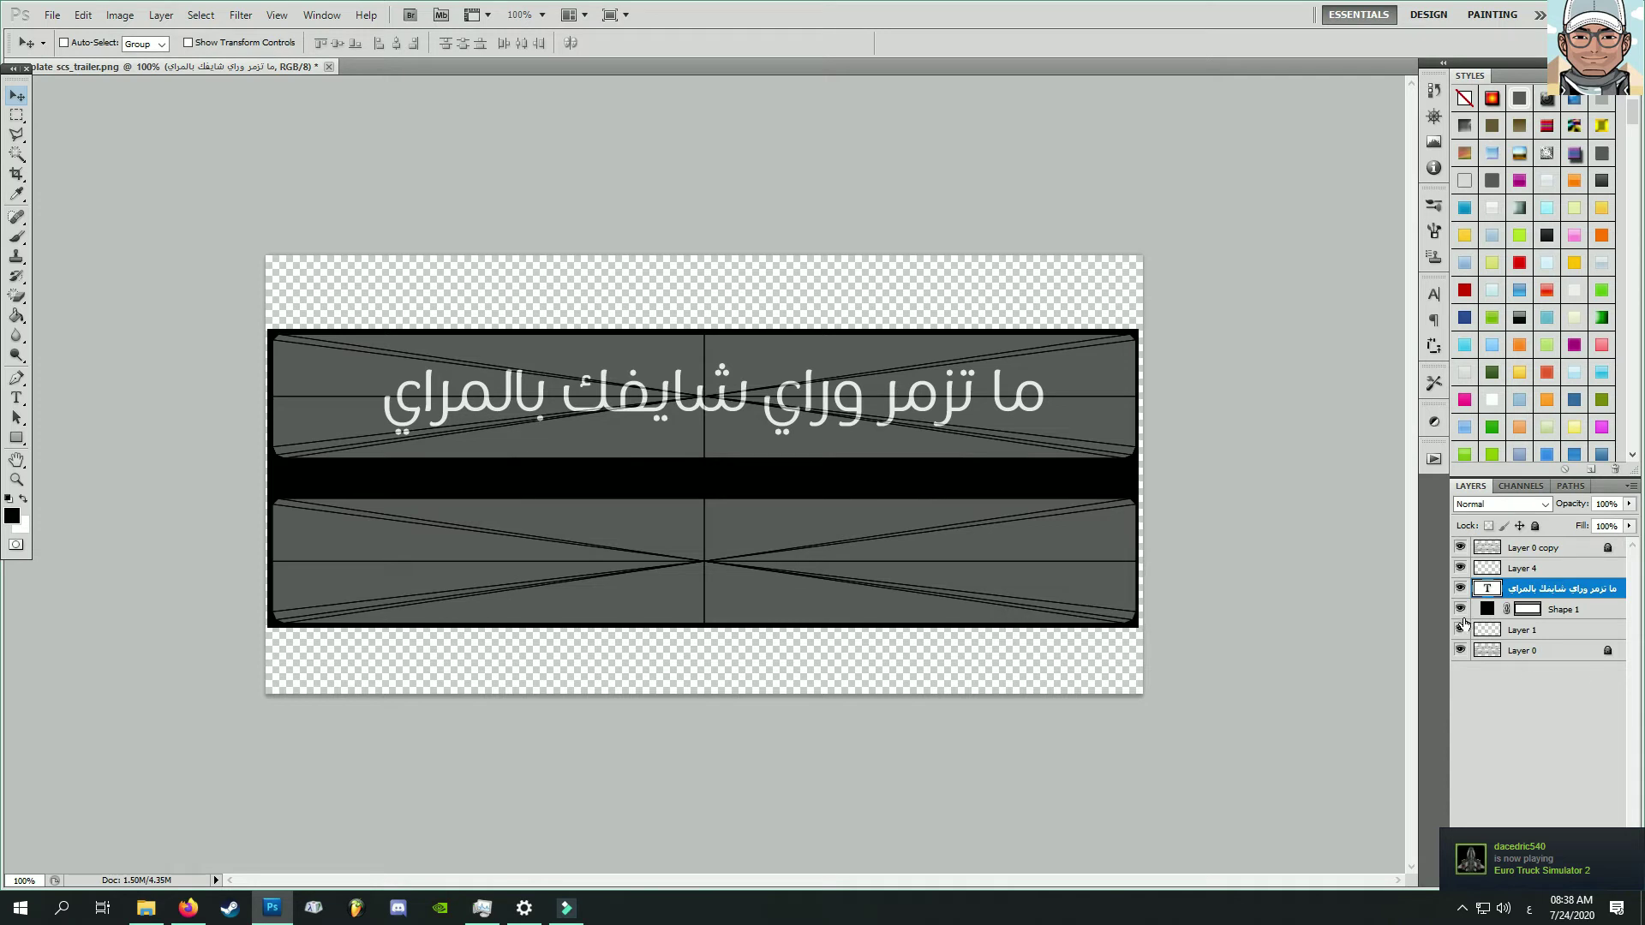
{"action": "left_click", "coordinate": [1461, 549]}
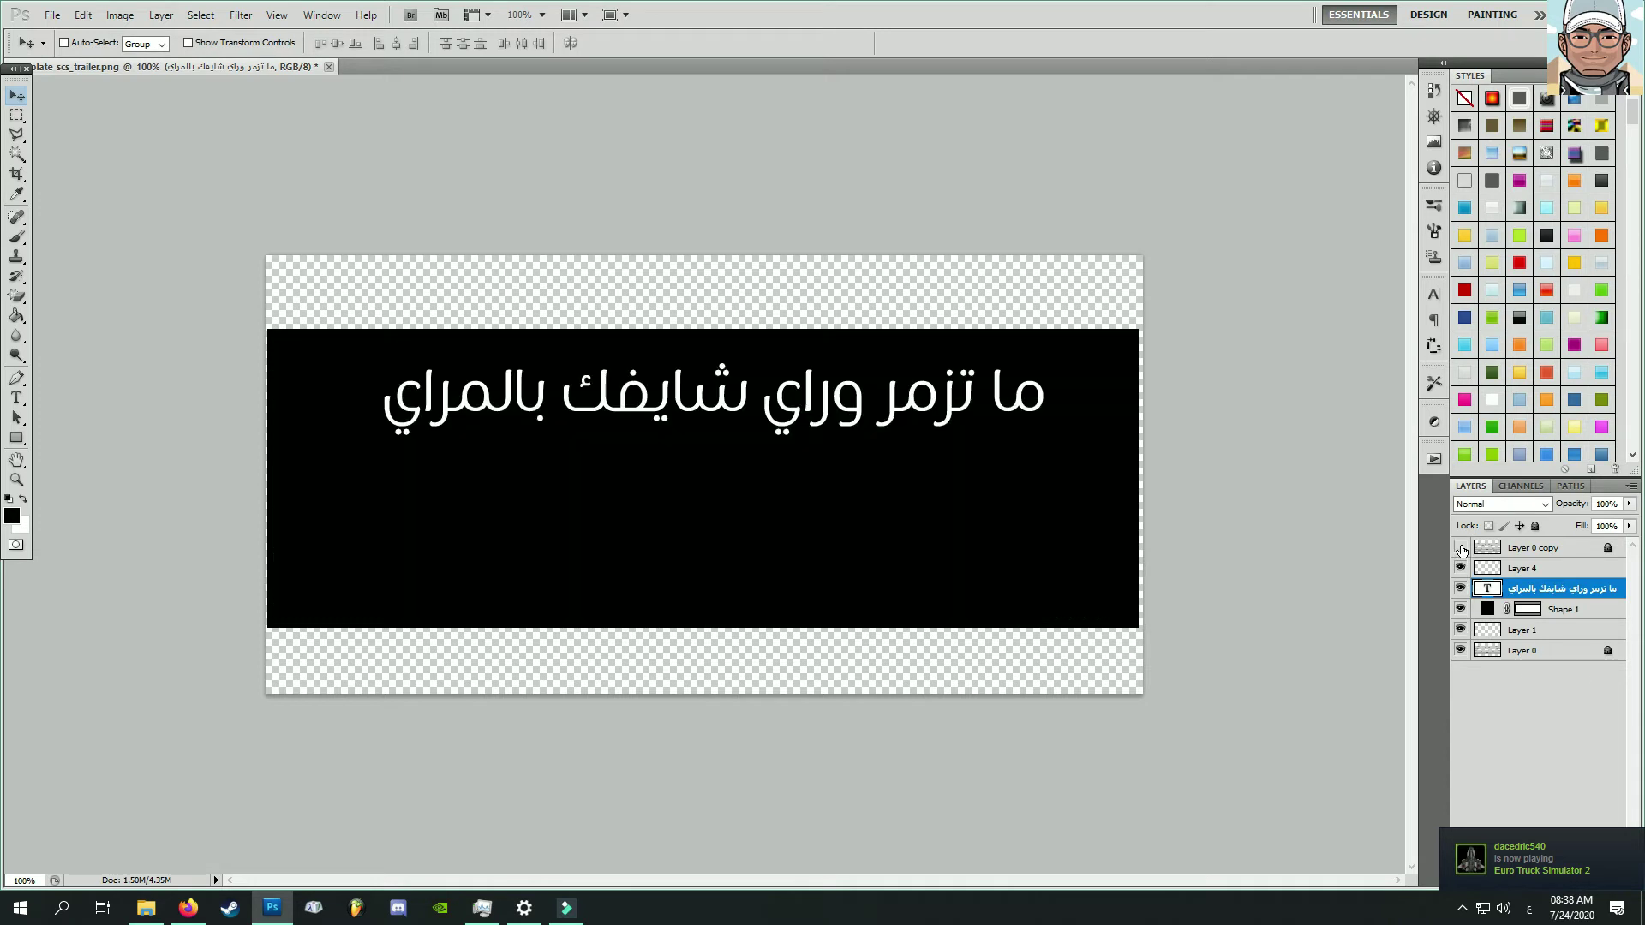
Add a new layer directly above Layer 1 and fill it with white as the background behind the black rectangle
{"action": "left_click", "coordinate": [1535, 634]}
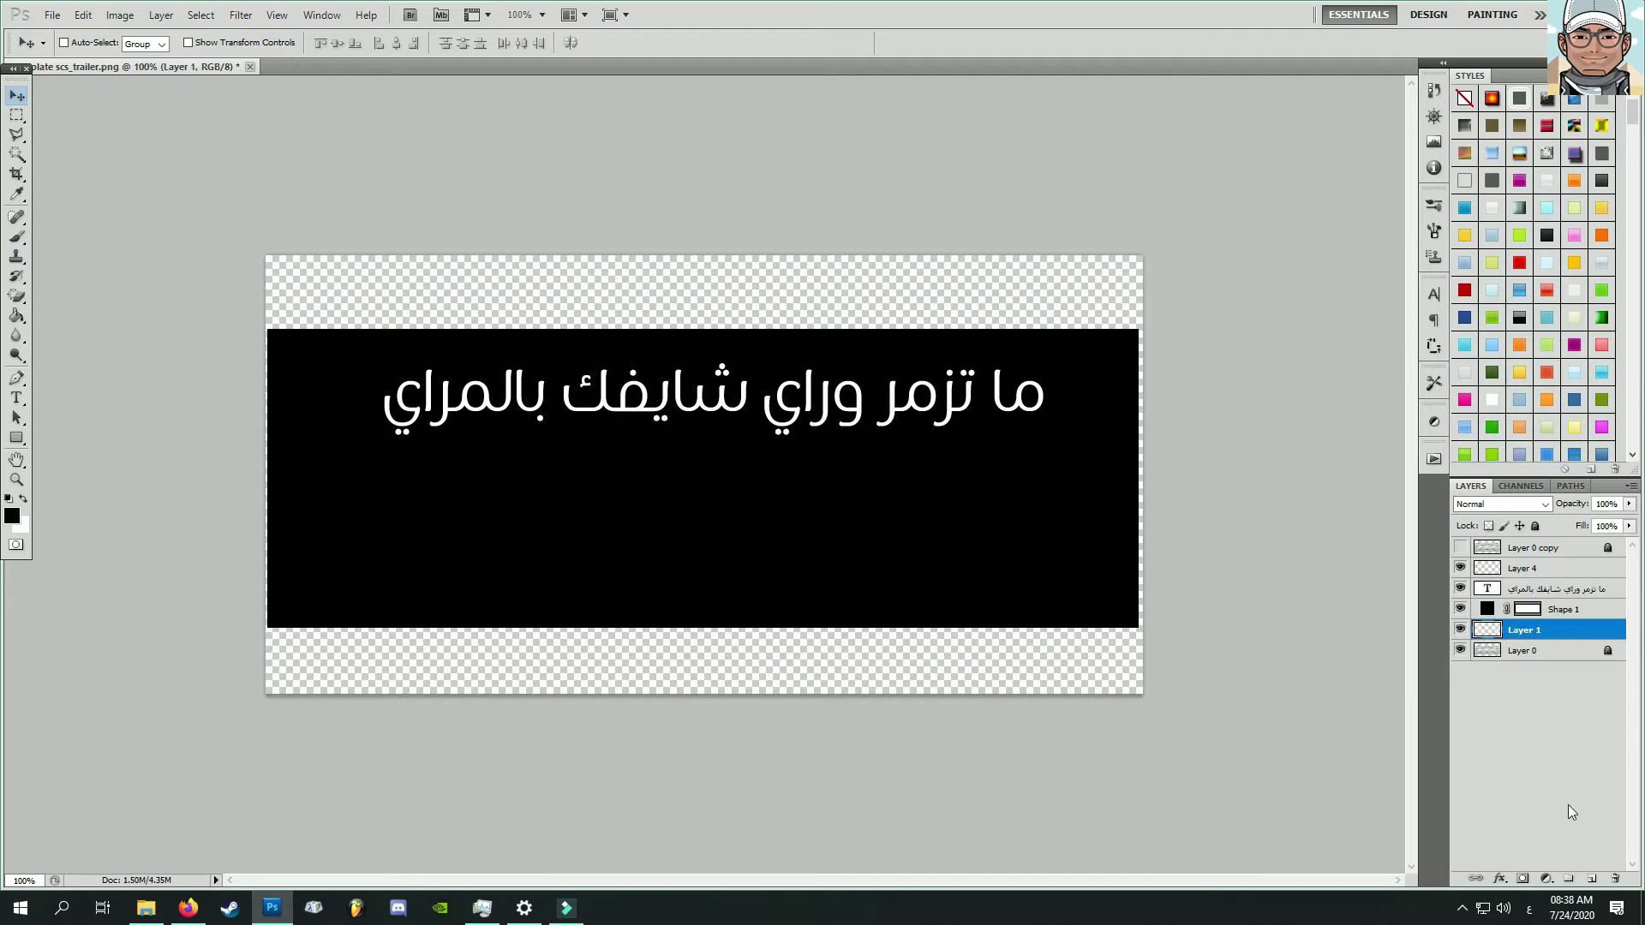
{"action": "left_click", "coordinate": [1591, 881]}
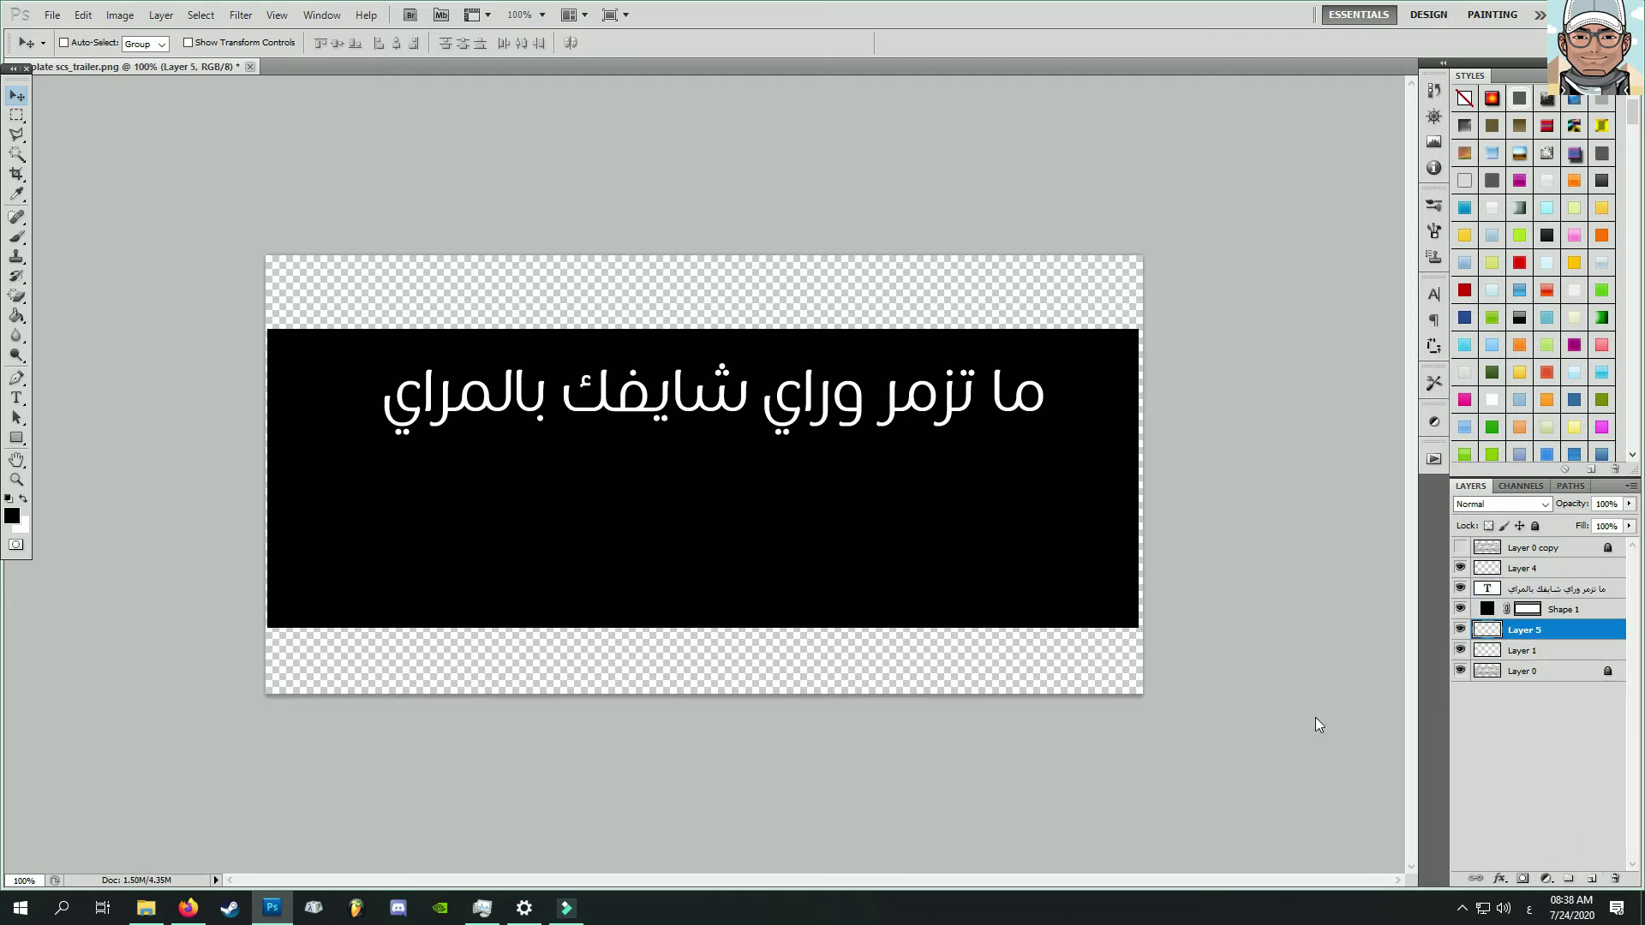
{"action": "left_click", "coordinate": [16, 316]}
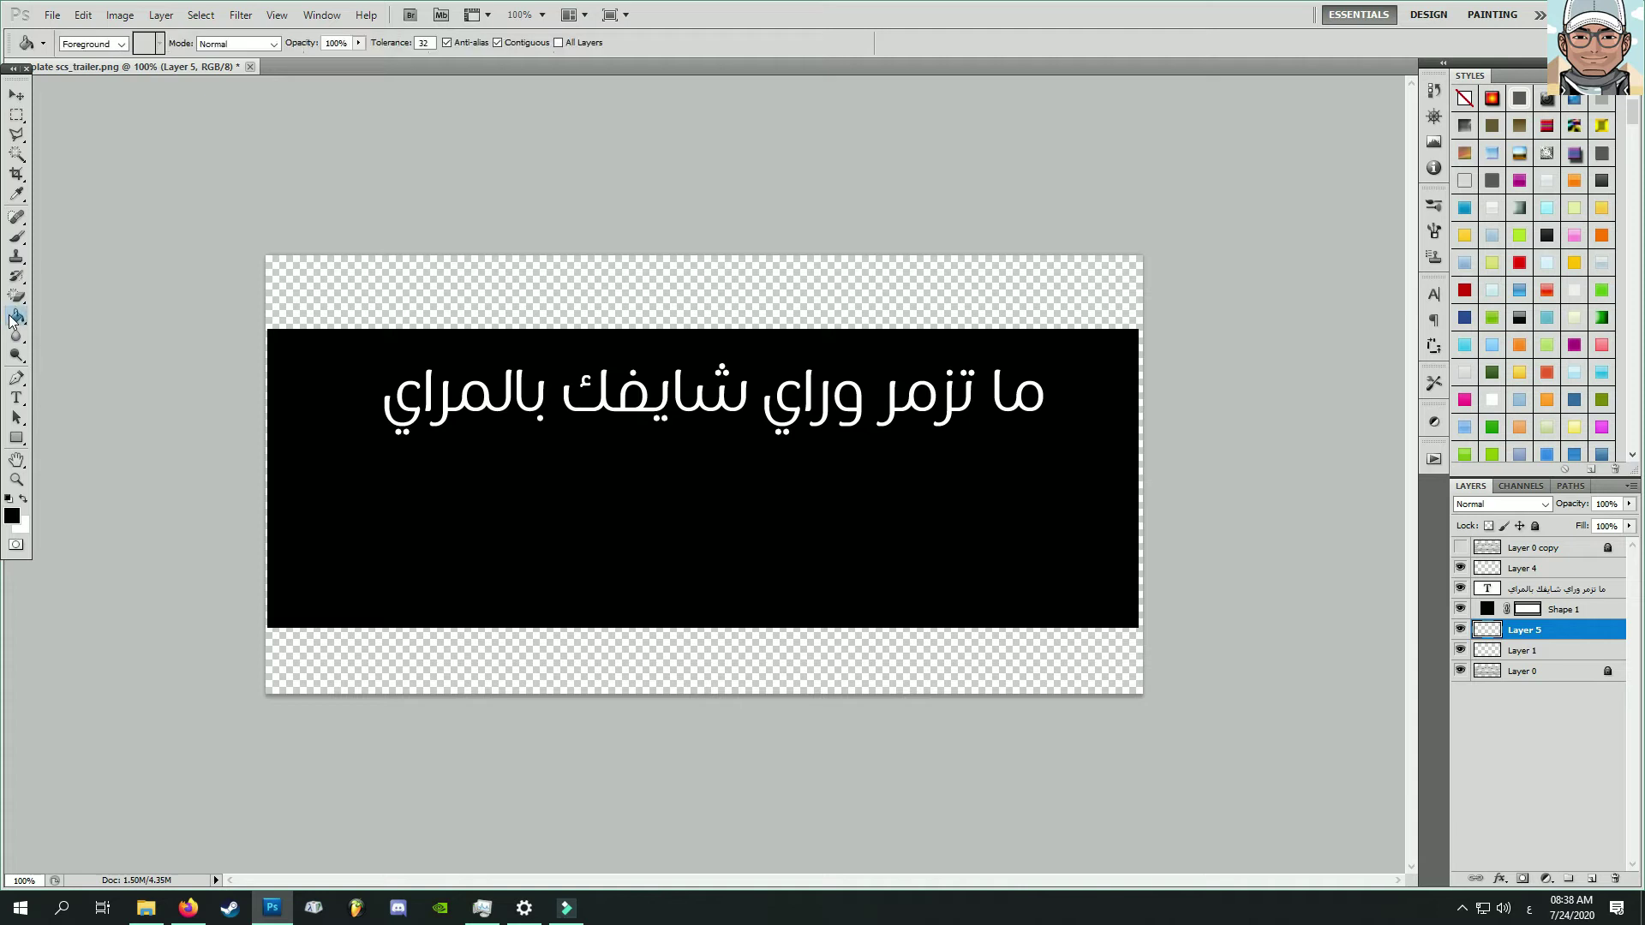
{"action": "left_click", "coordinate": [24, 503]}
{"action": "left_click", "coordinate": [311, 661]}
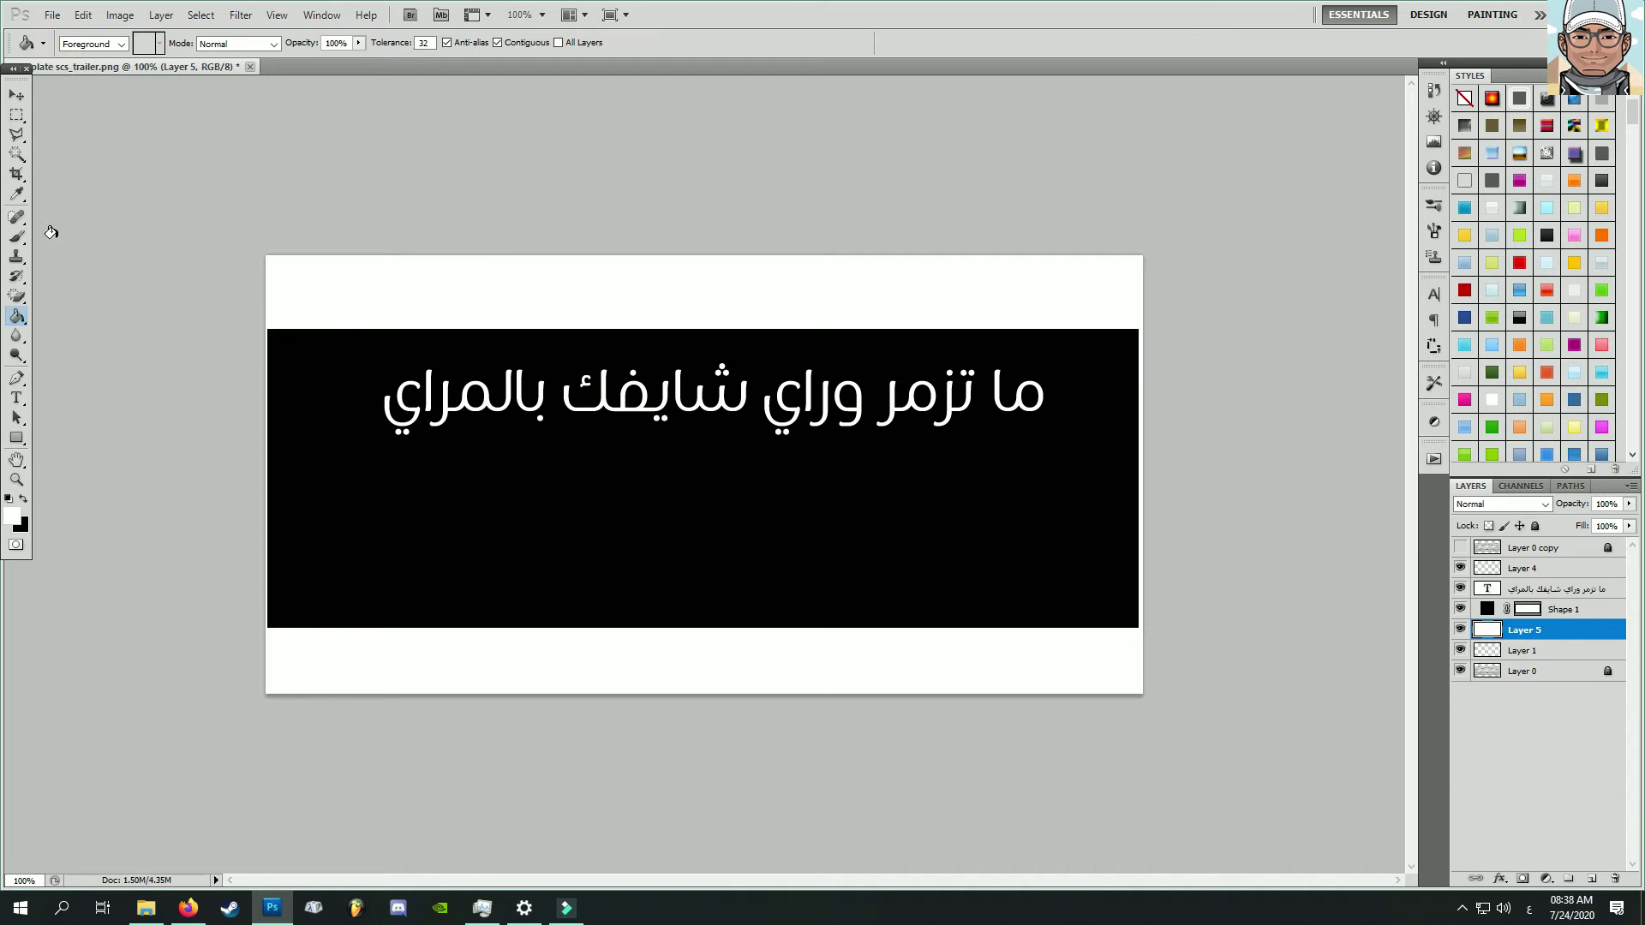
{"action": "left_click", "coordinate": [17, 95]}
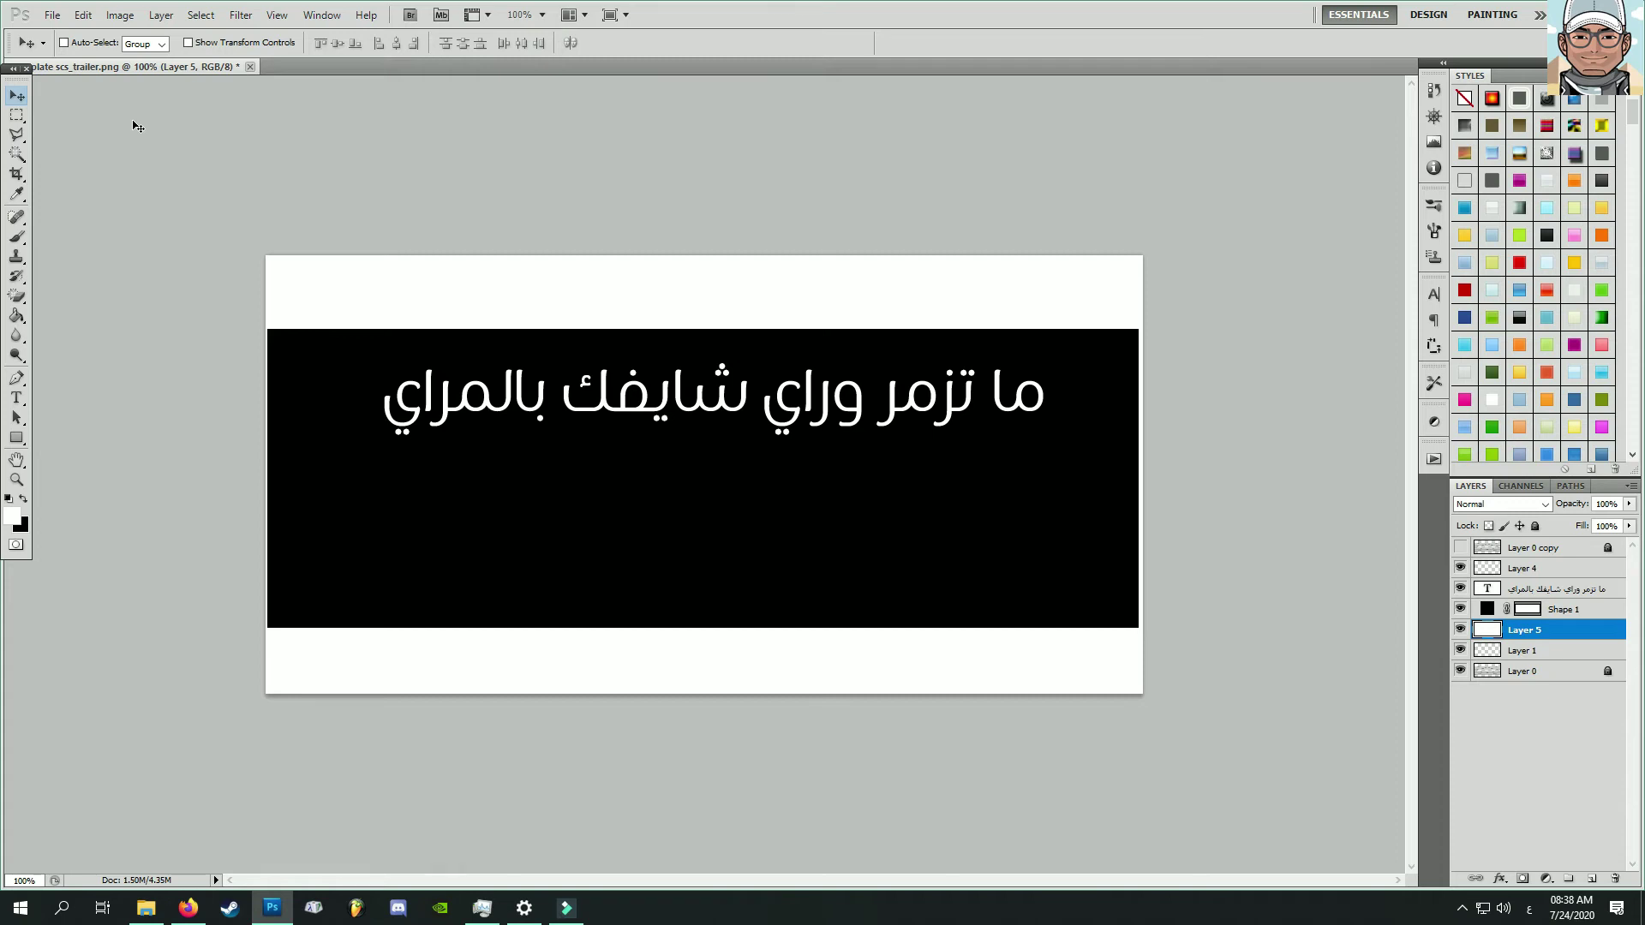
Save the layered design as a Photoshop PSD project in New folder (4), named with a first name followed by "1 بروجيكت"
{"action": "left_click", "coordinate": [52, 17]}
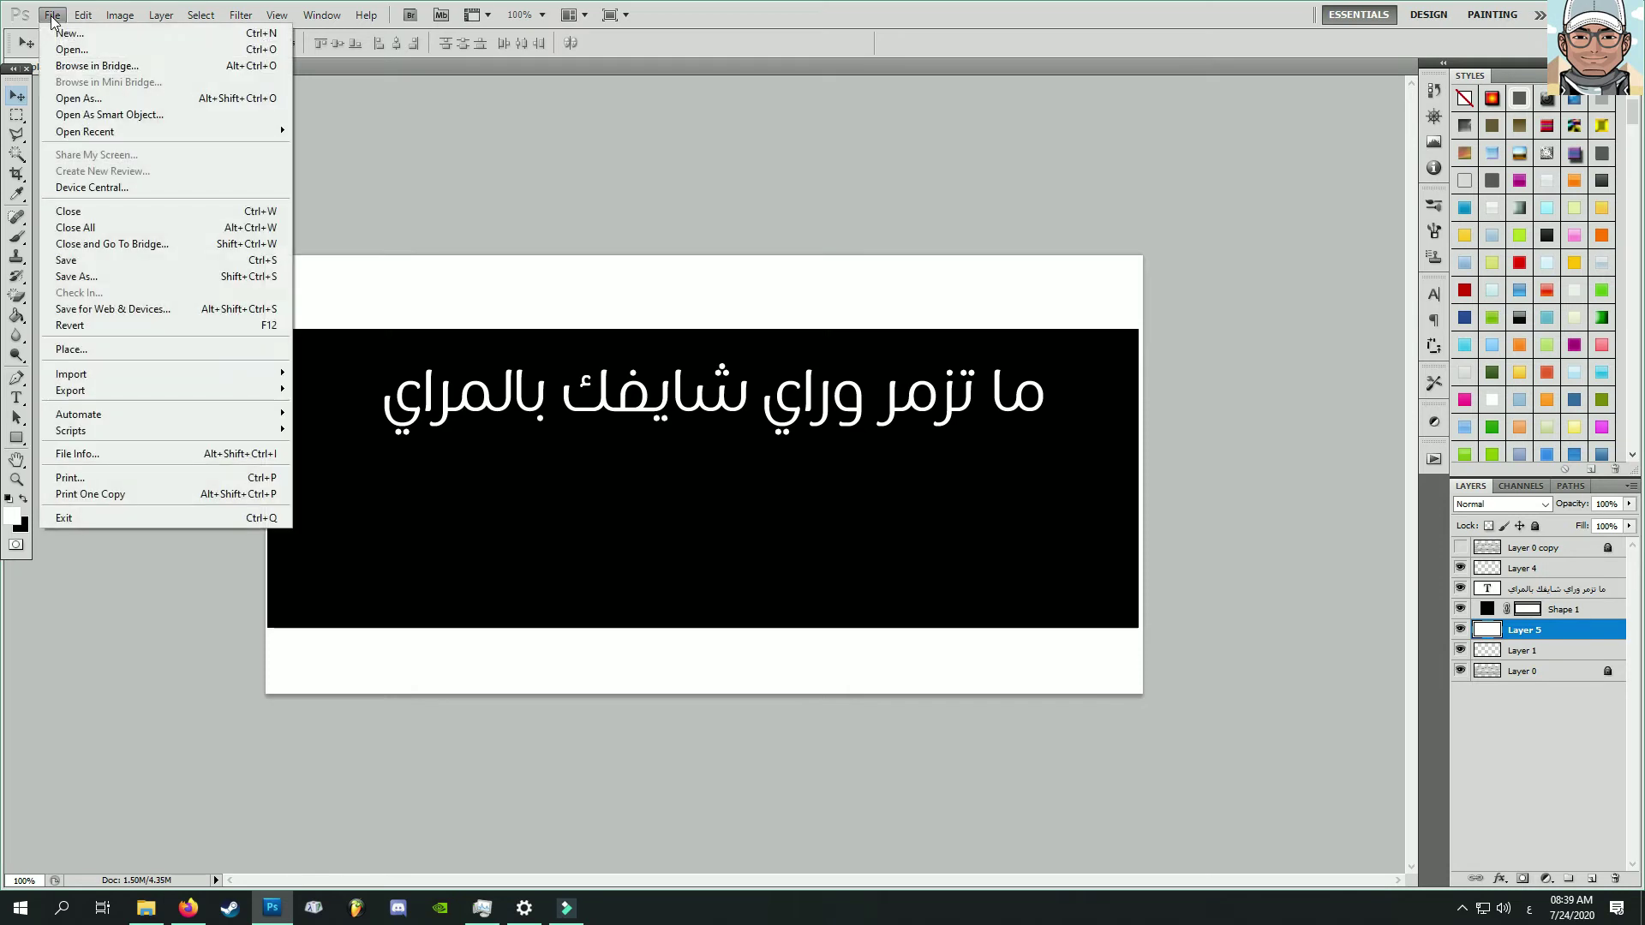
{"action": "left_click", "coordinate": [68, 261]}
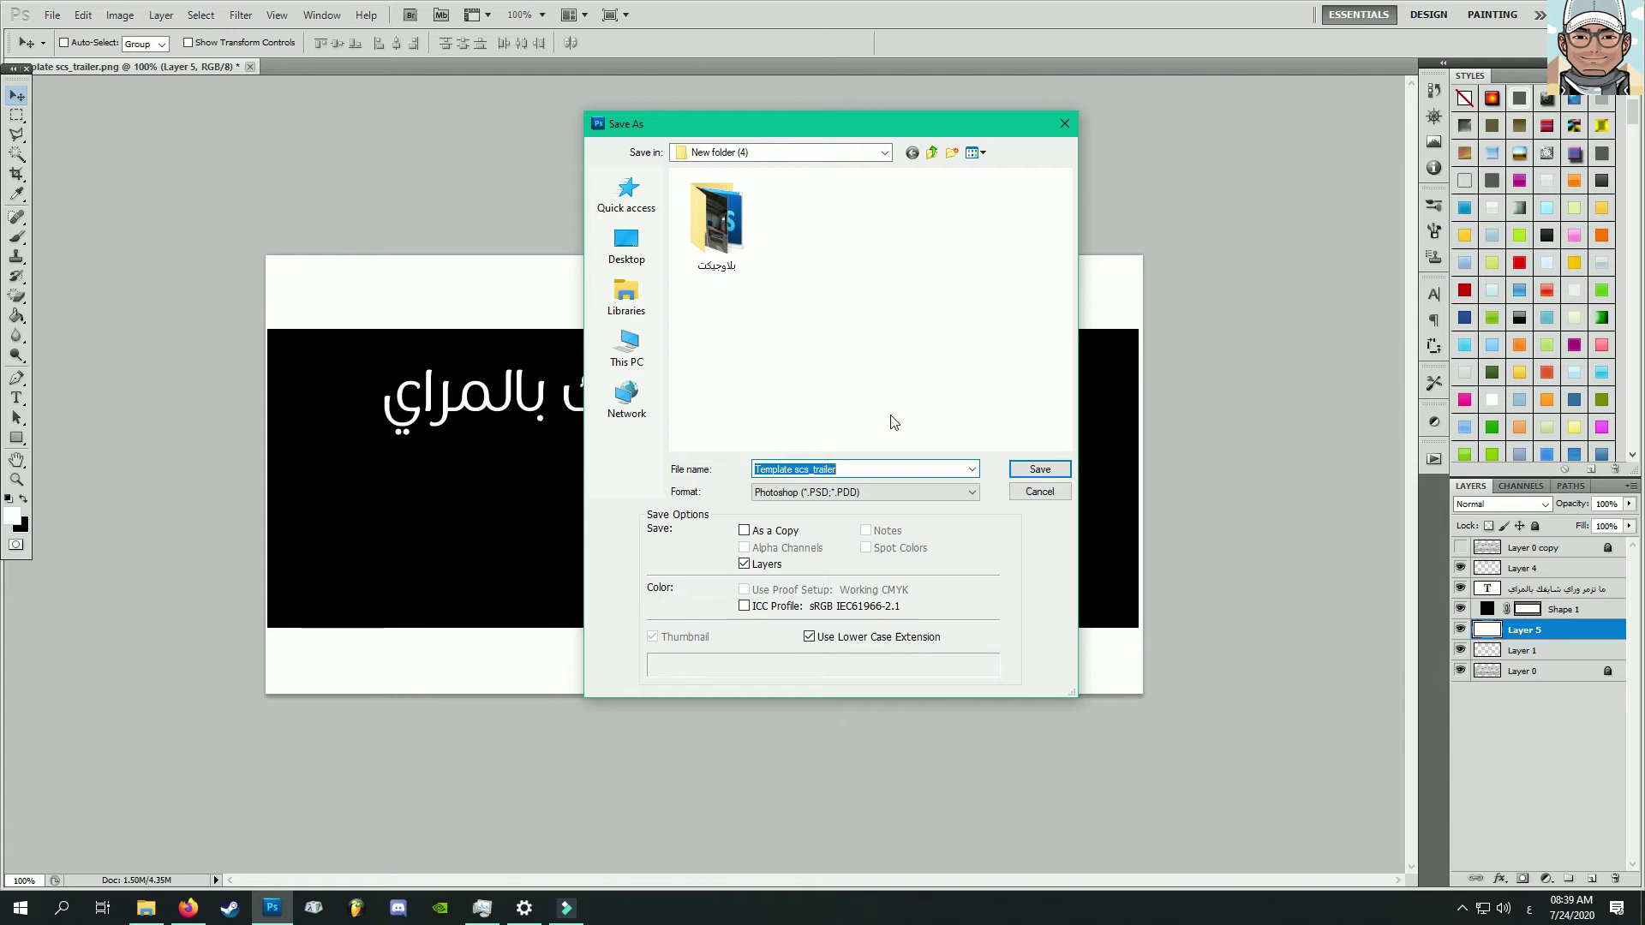
{"action": "type", "text": "محمد 1"}
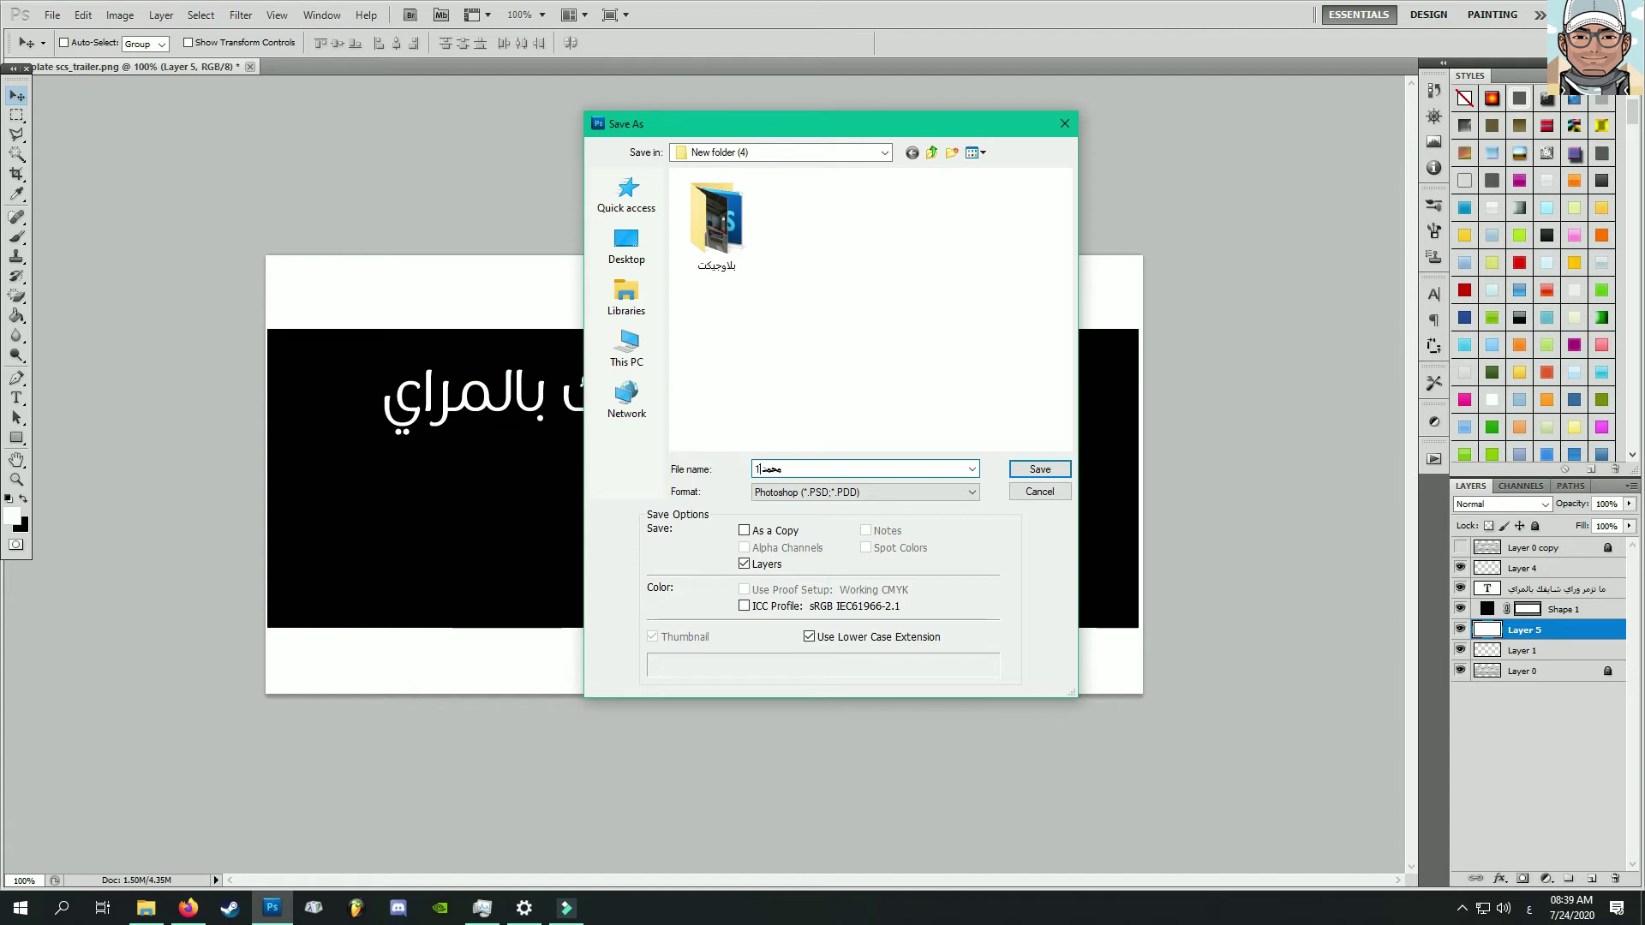
{"action": "type", "text": " بروجيكت"}
{"action": "key", "text": "Return"}
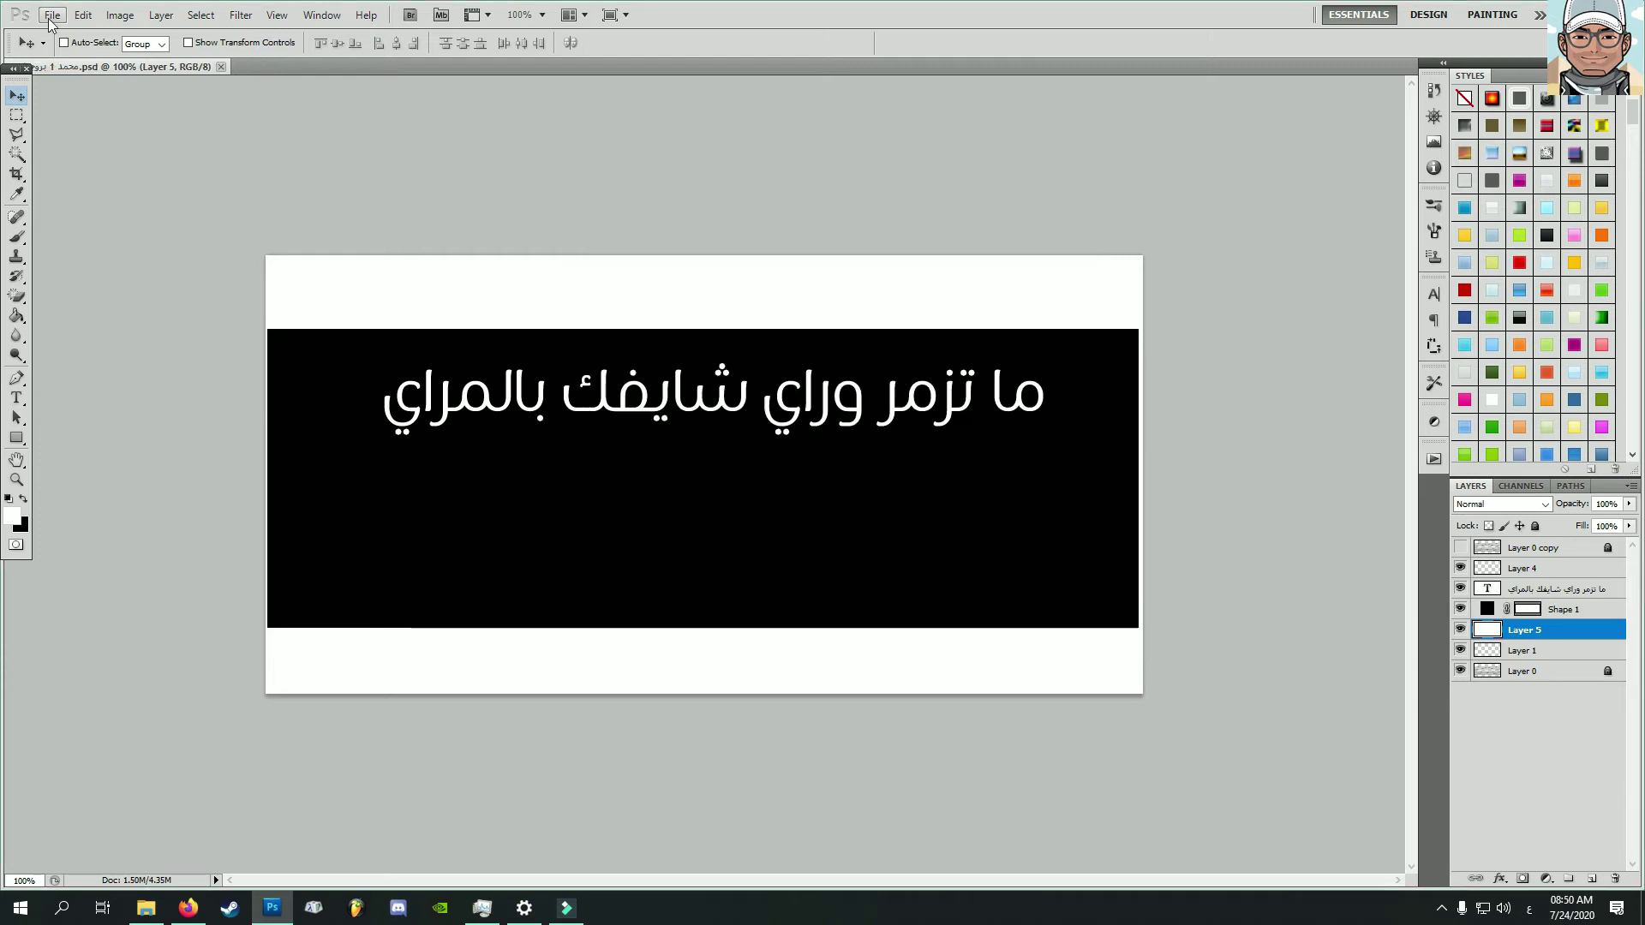
Save a PNG copy of the design named 7 in New folder (4), with interlacing set to None
{"action": "left_click", "coordinate": [50, 15]}
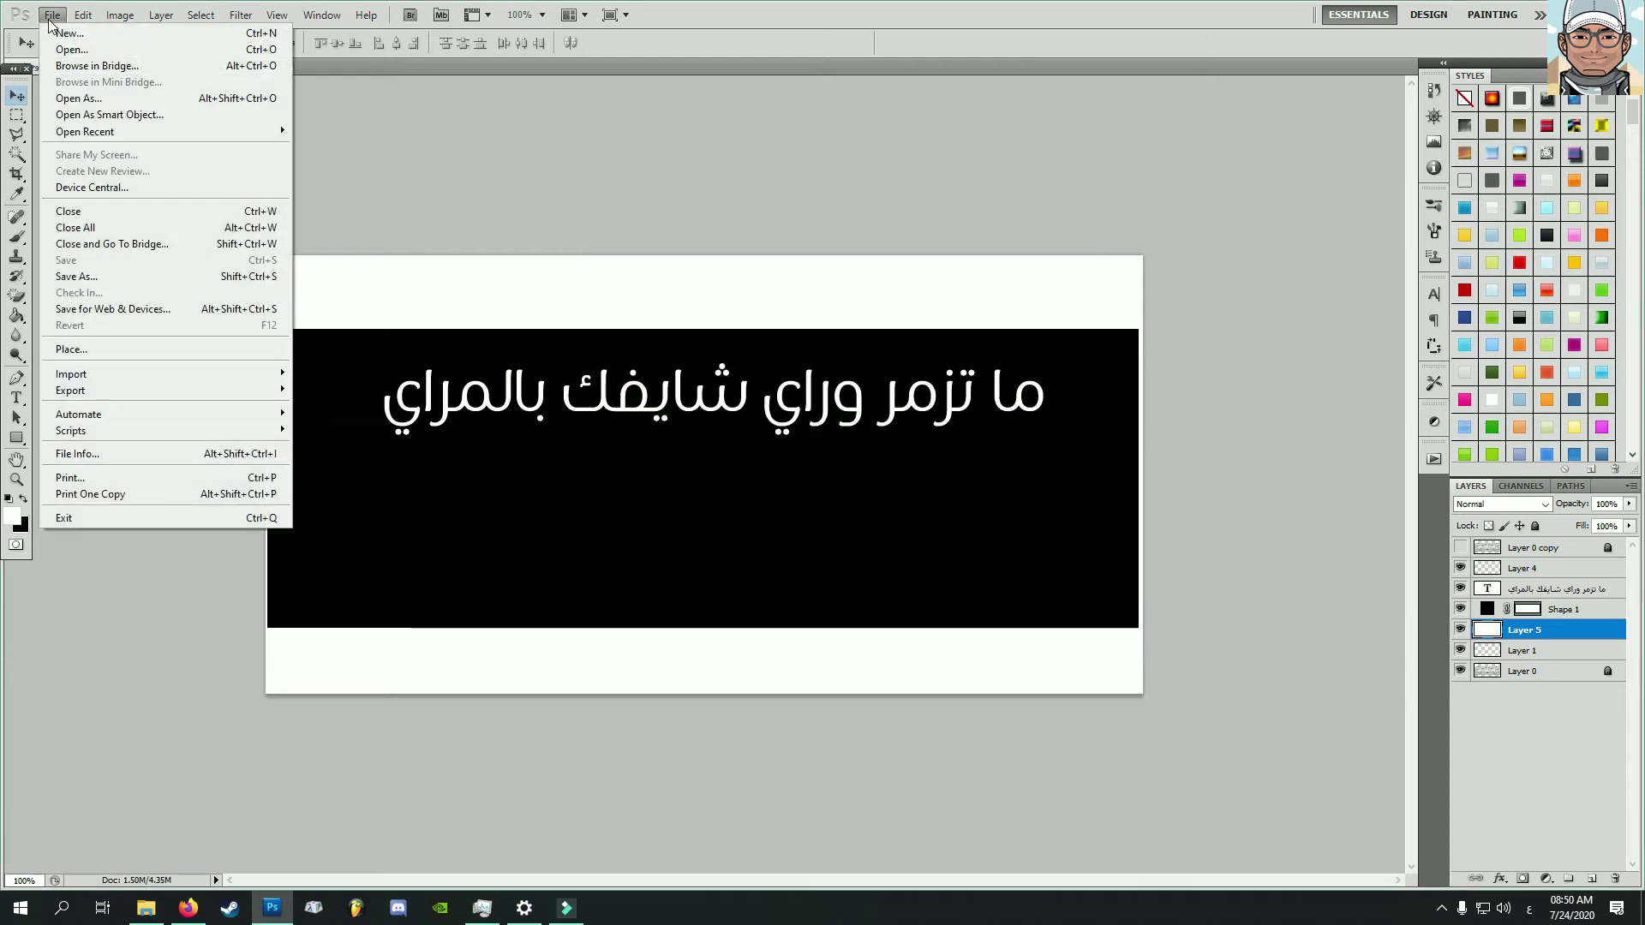
{"action": "left_click", "coordinate": [105, 275]}
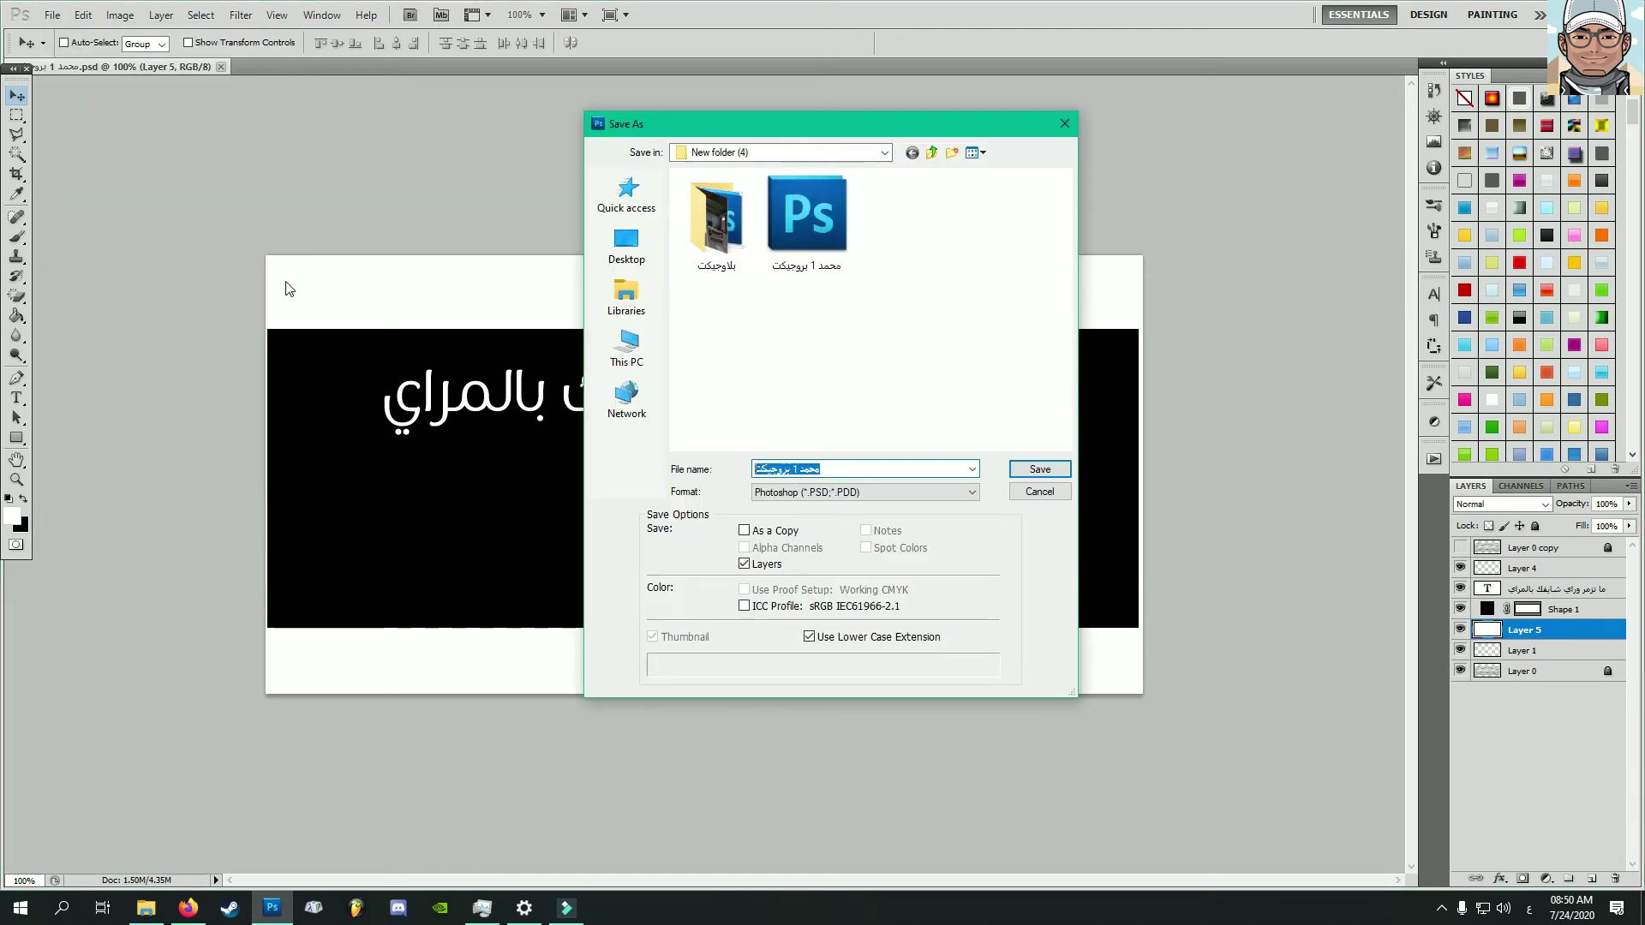
{"action": "left_click", "coordinate": [786, 495]}
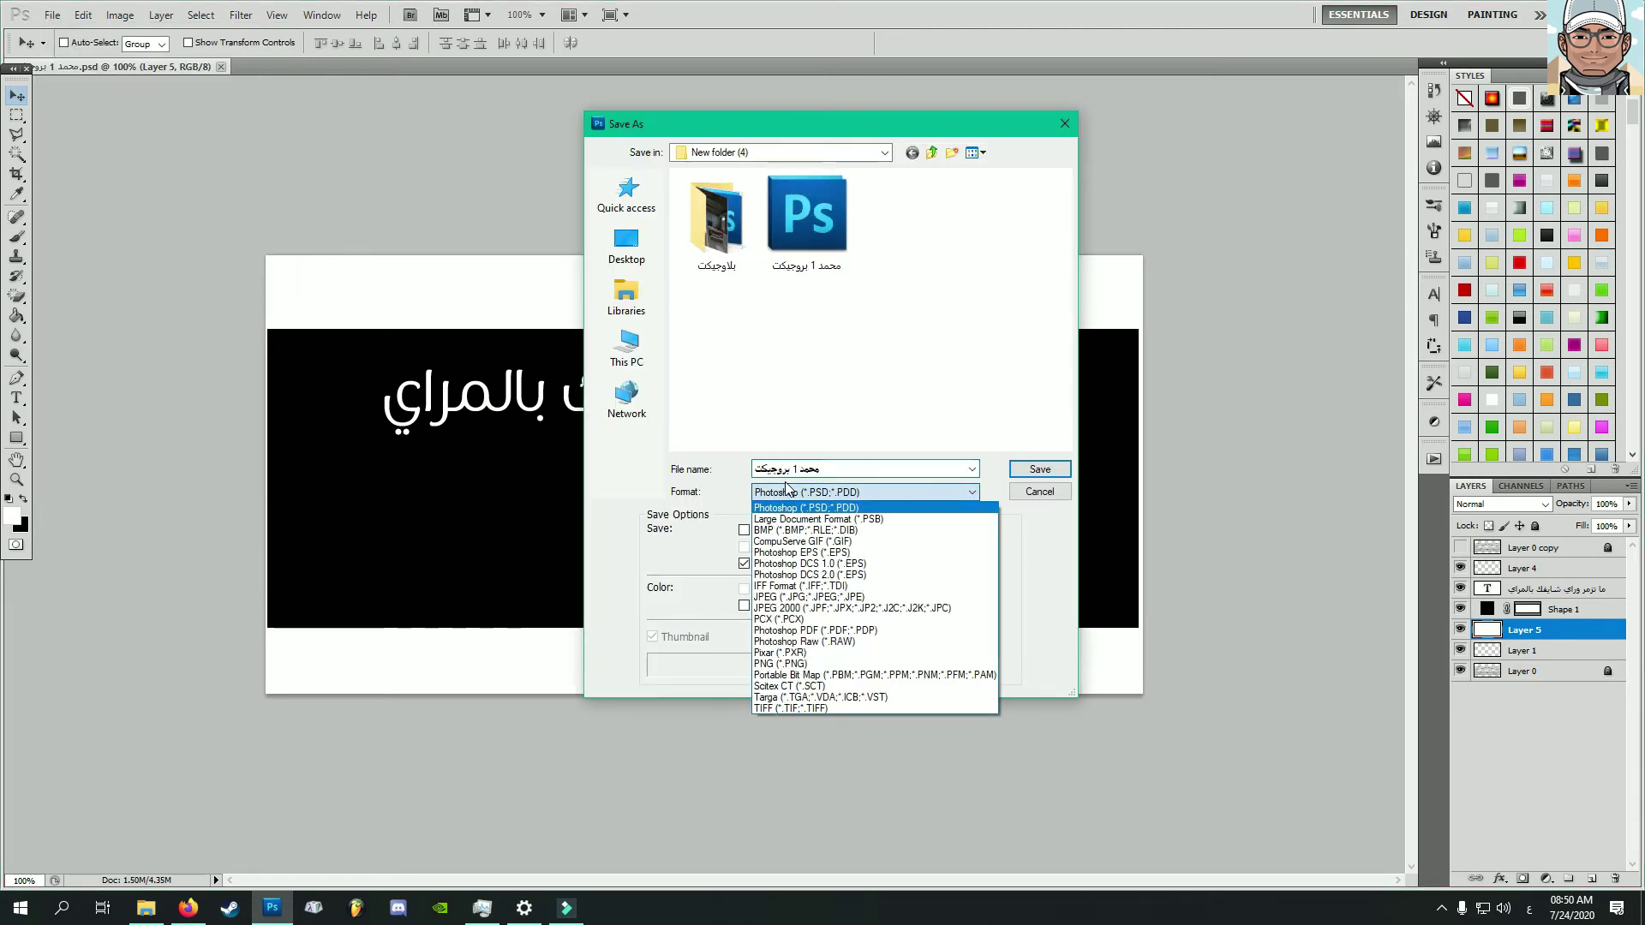
{"action": "left_click", "coordinate": [795, 667]}
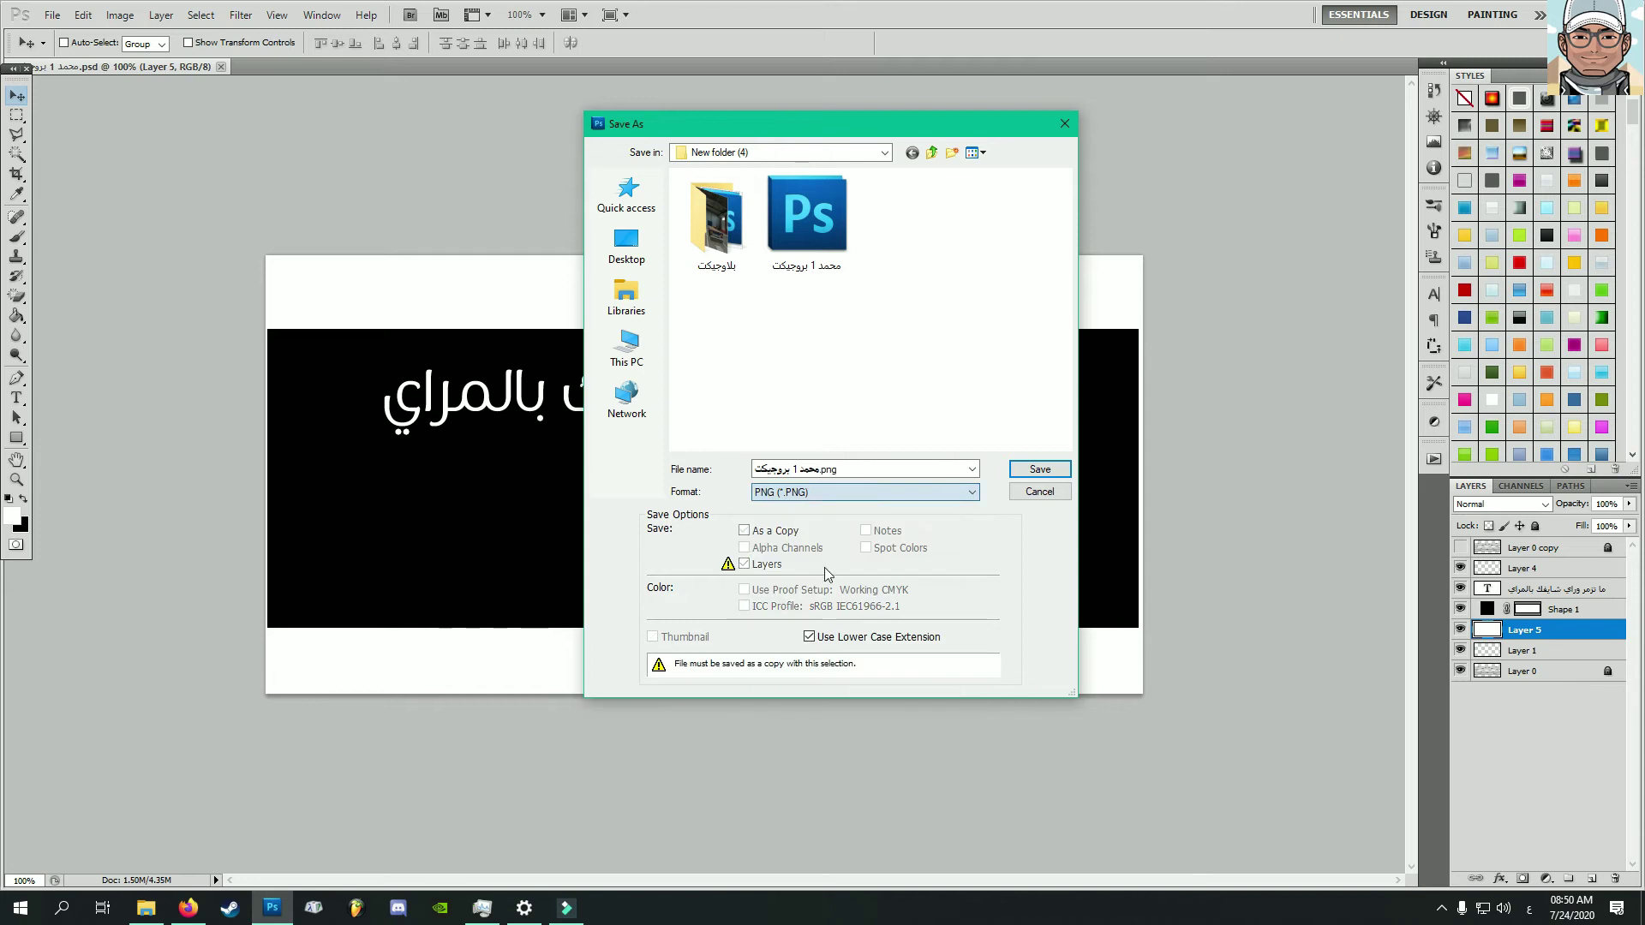
{"action": "left_click", "coordinate": [866, 474]}
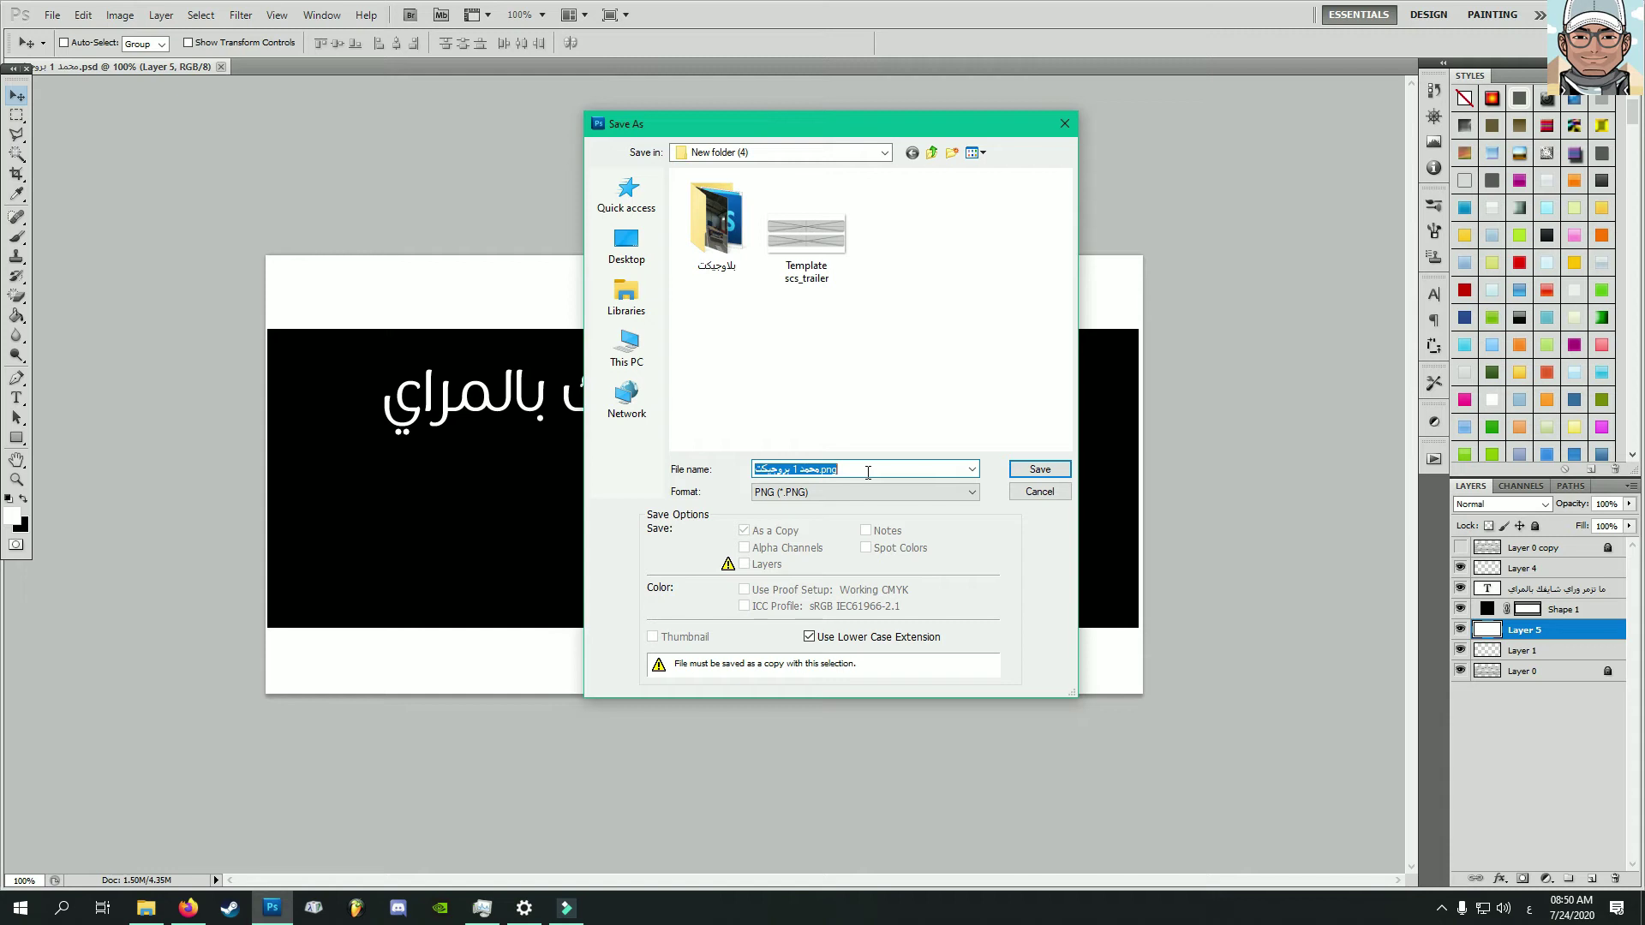
{"action": "type", "text": "7"}
{"action": "left_click", "coordinate": [1040, 469]}
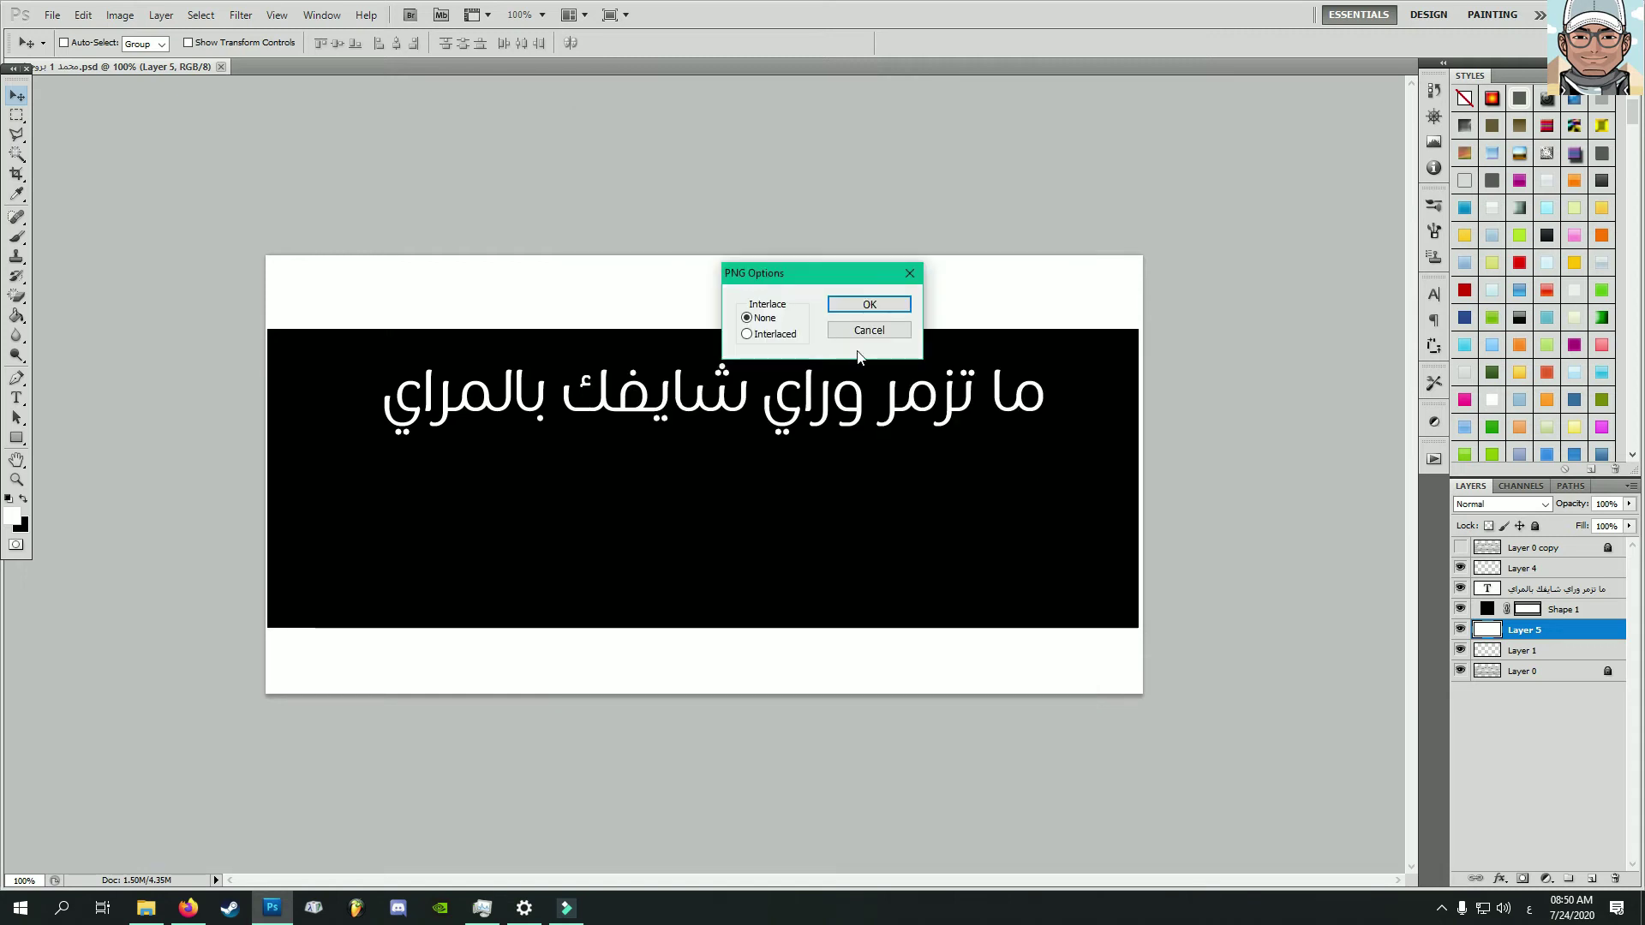
{"action": "left_click", "coordinate": [902, 304]}
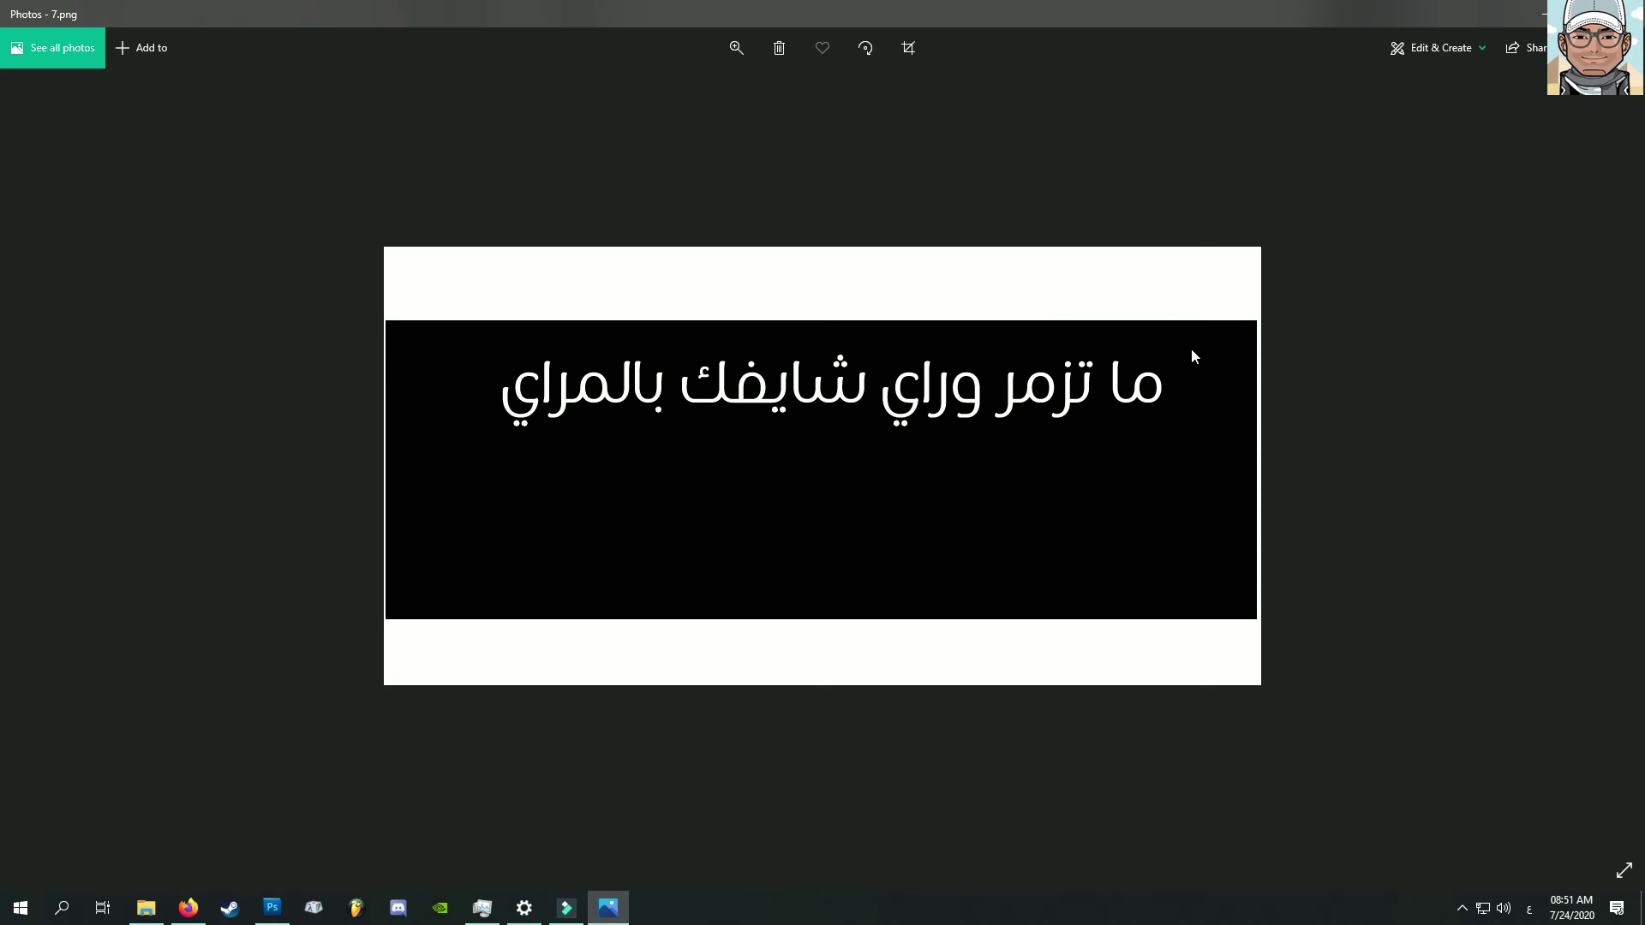
Close the 7.png preview and return to Photoshop to close the saved mudflap document
{"action": "key", "text": "alt+F4"}
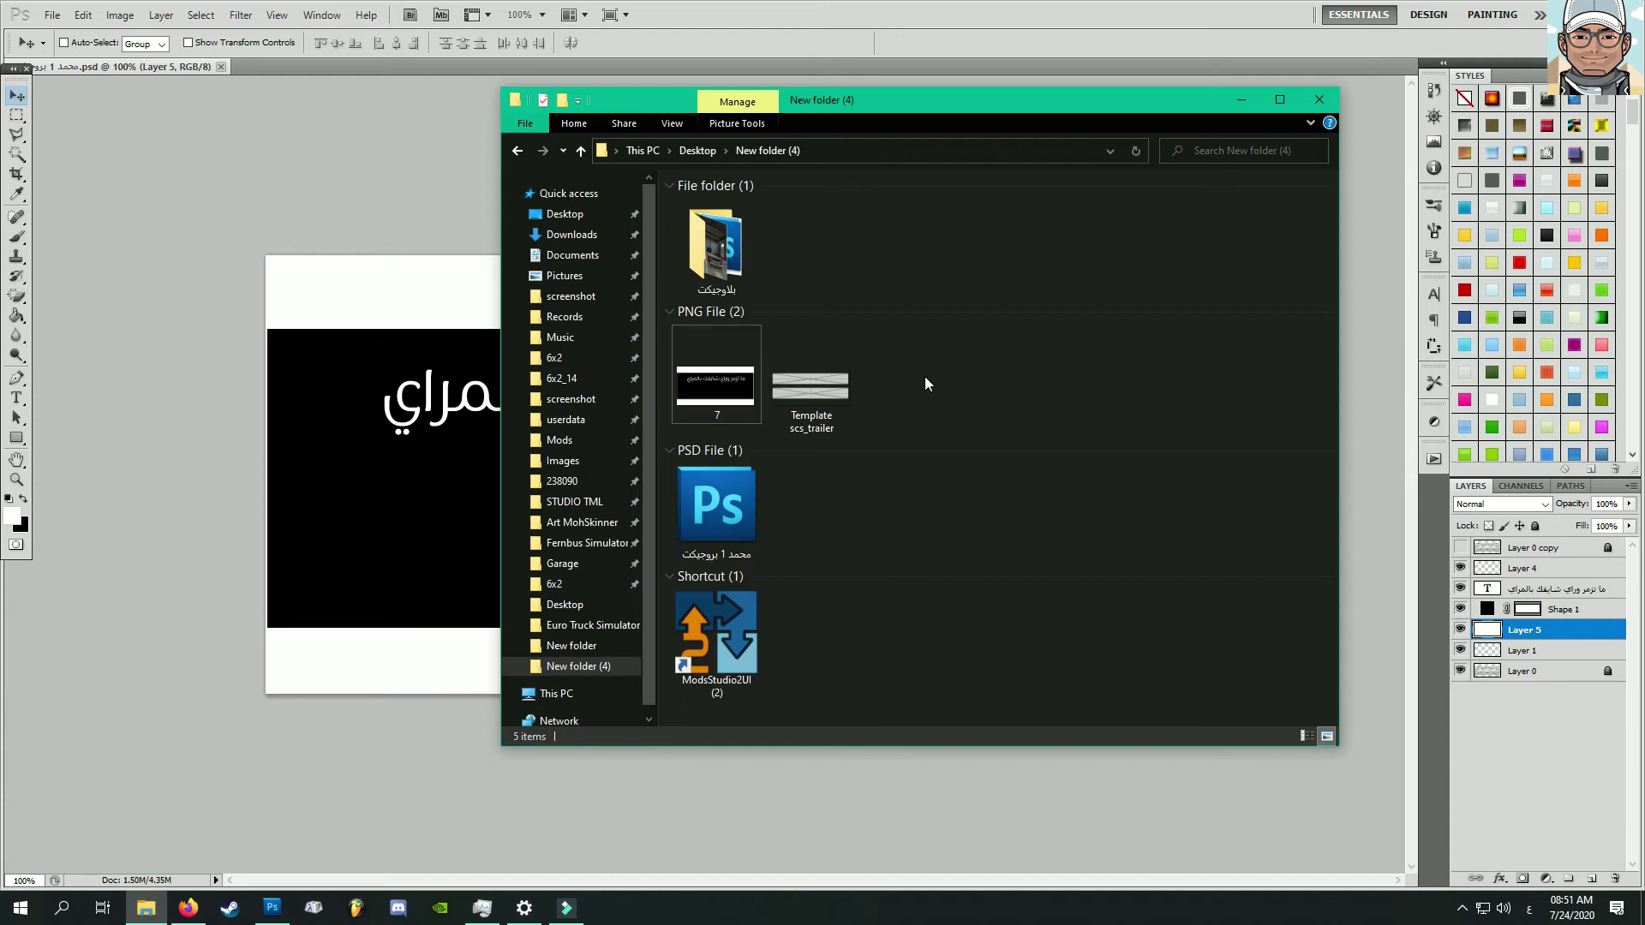
{"action": "left_click", "coordinate": [214, 202]}
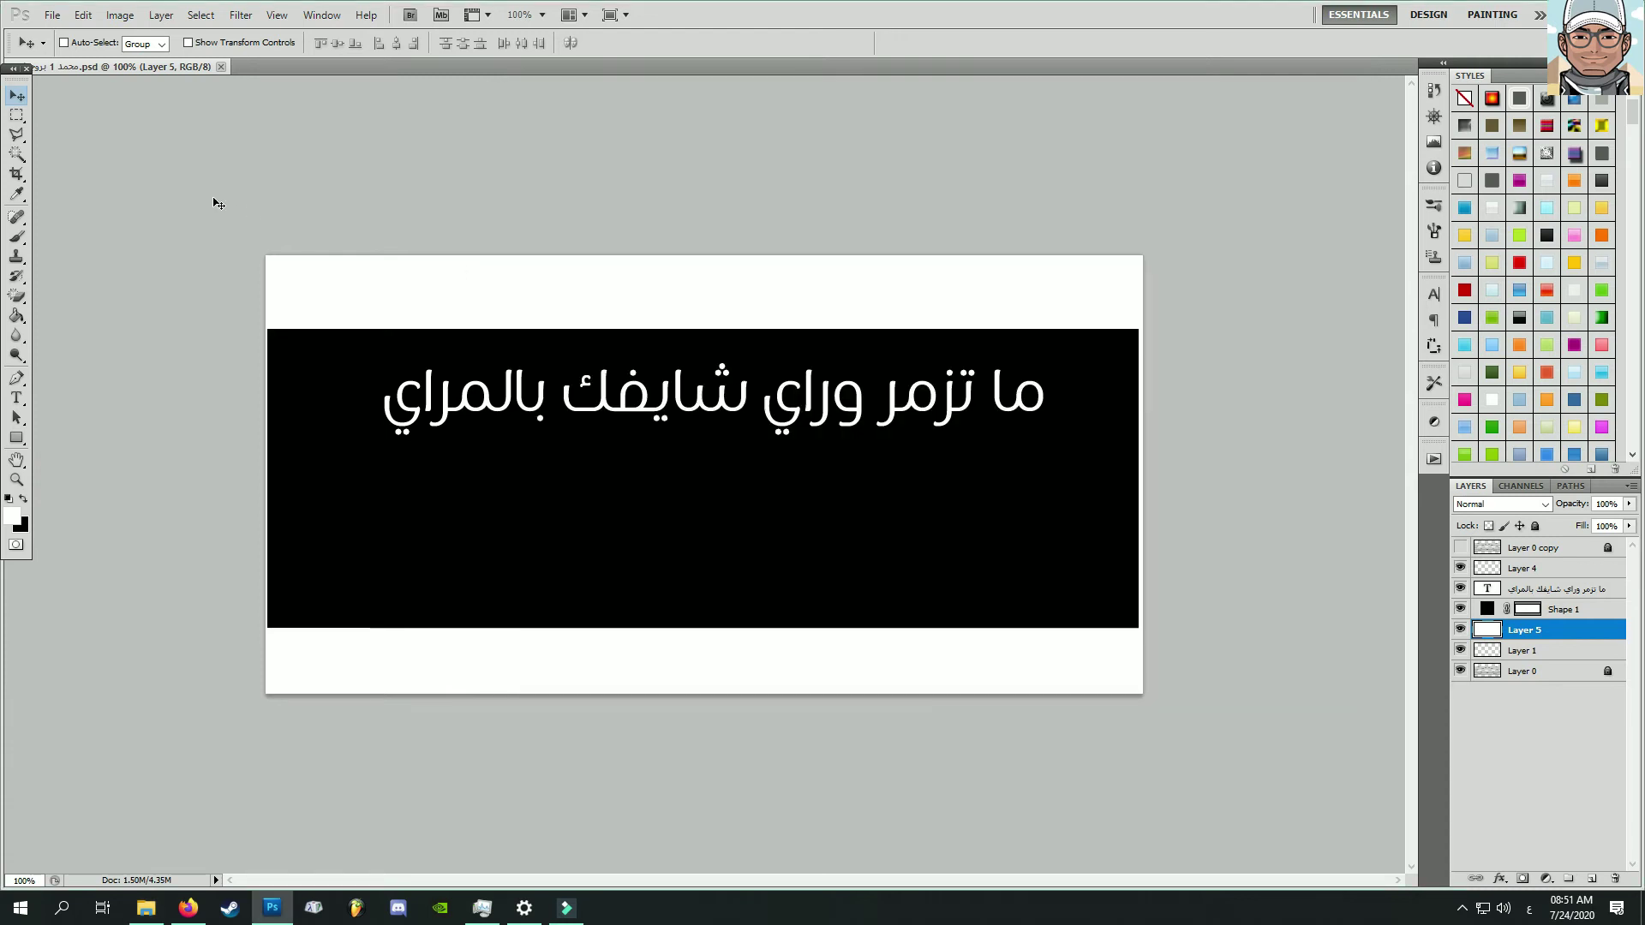
{"action": "left_click", "coordinate": [223, 67]}
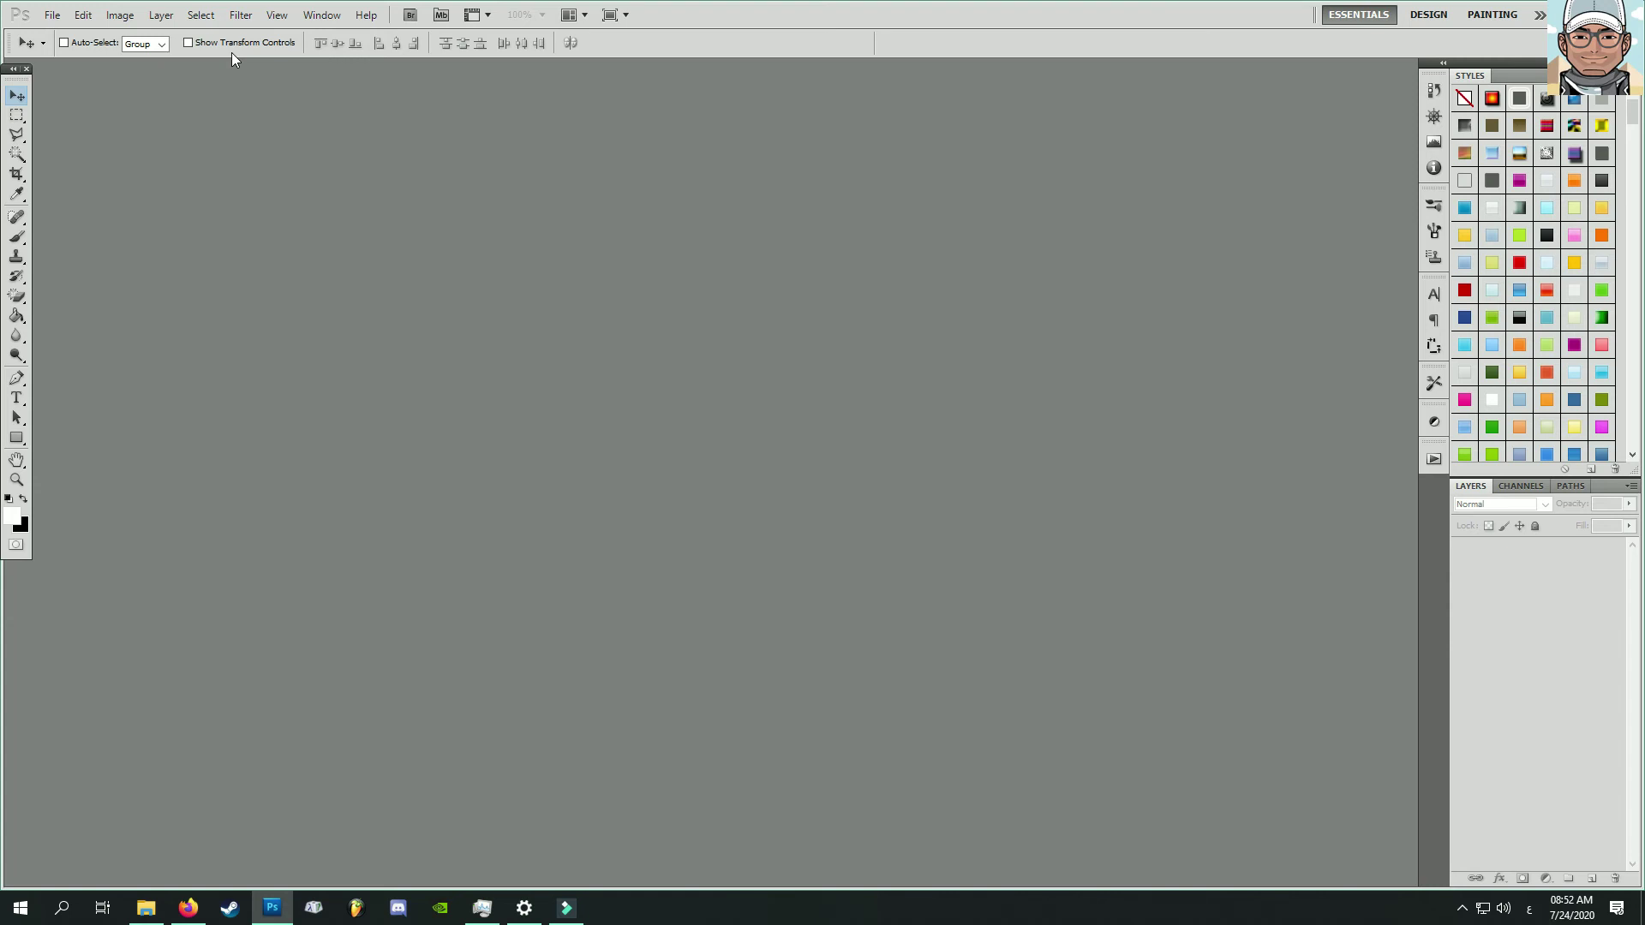
Create a new white RGB document for the icon, 256 pixels wide and 64 pixels high
{"action": "left_click", "coordinate": [53, 19]}
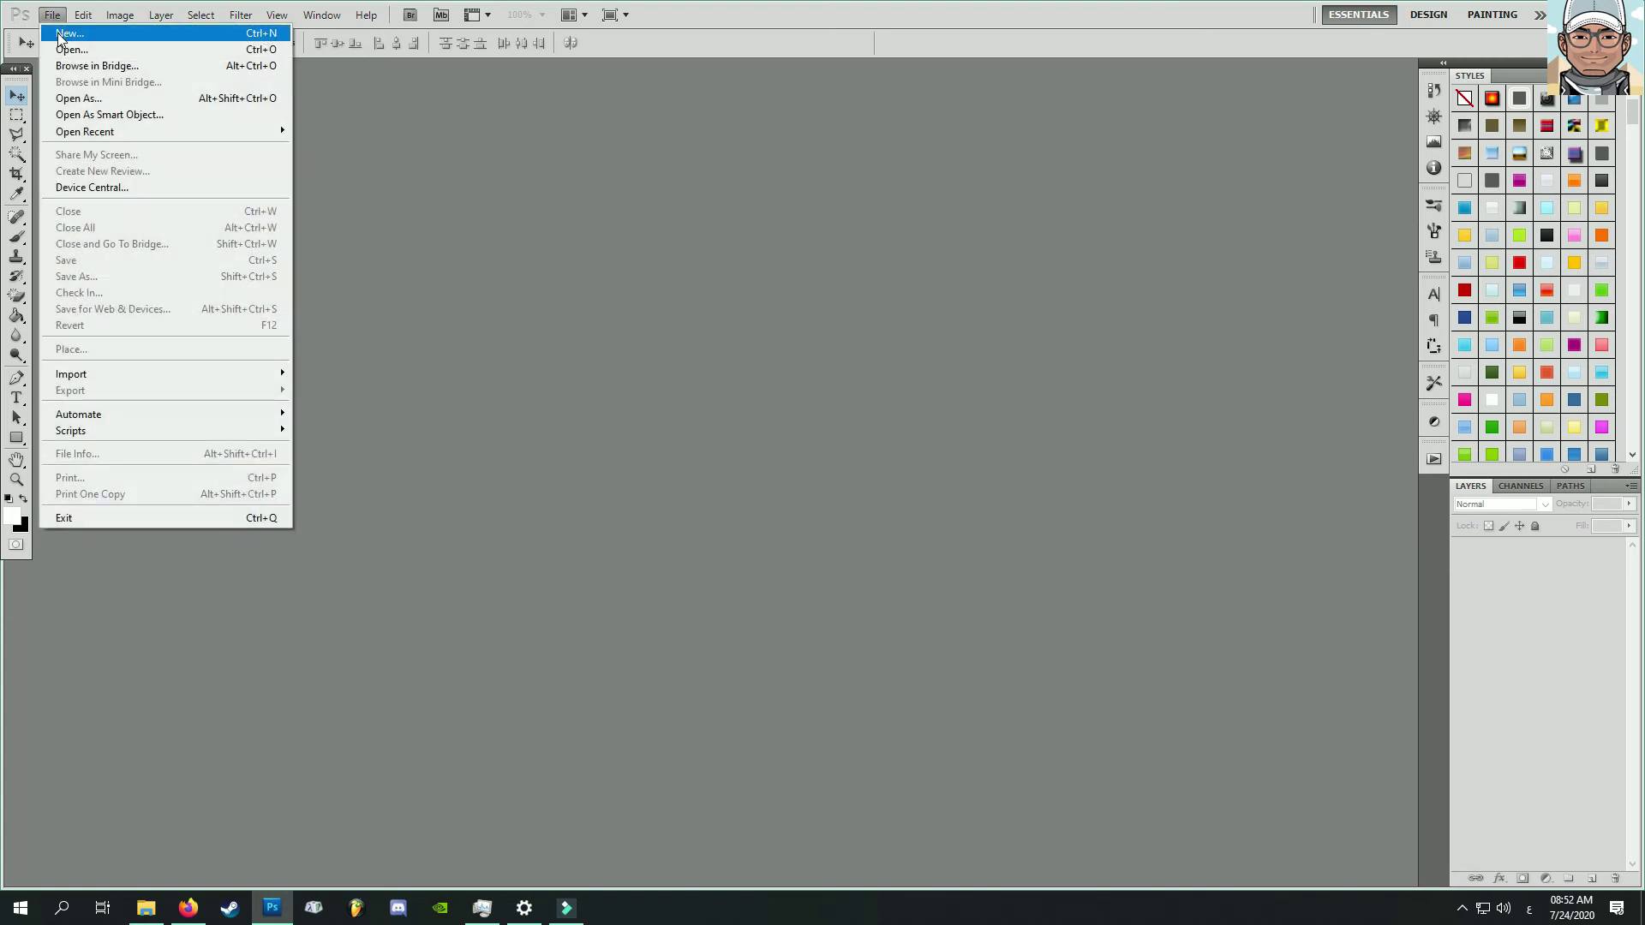
{"action": "left_click", "coordinate": [60, 38]}
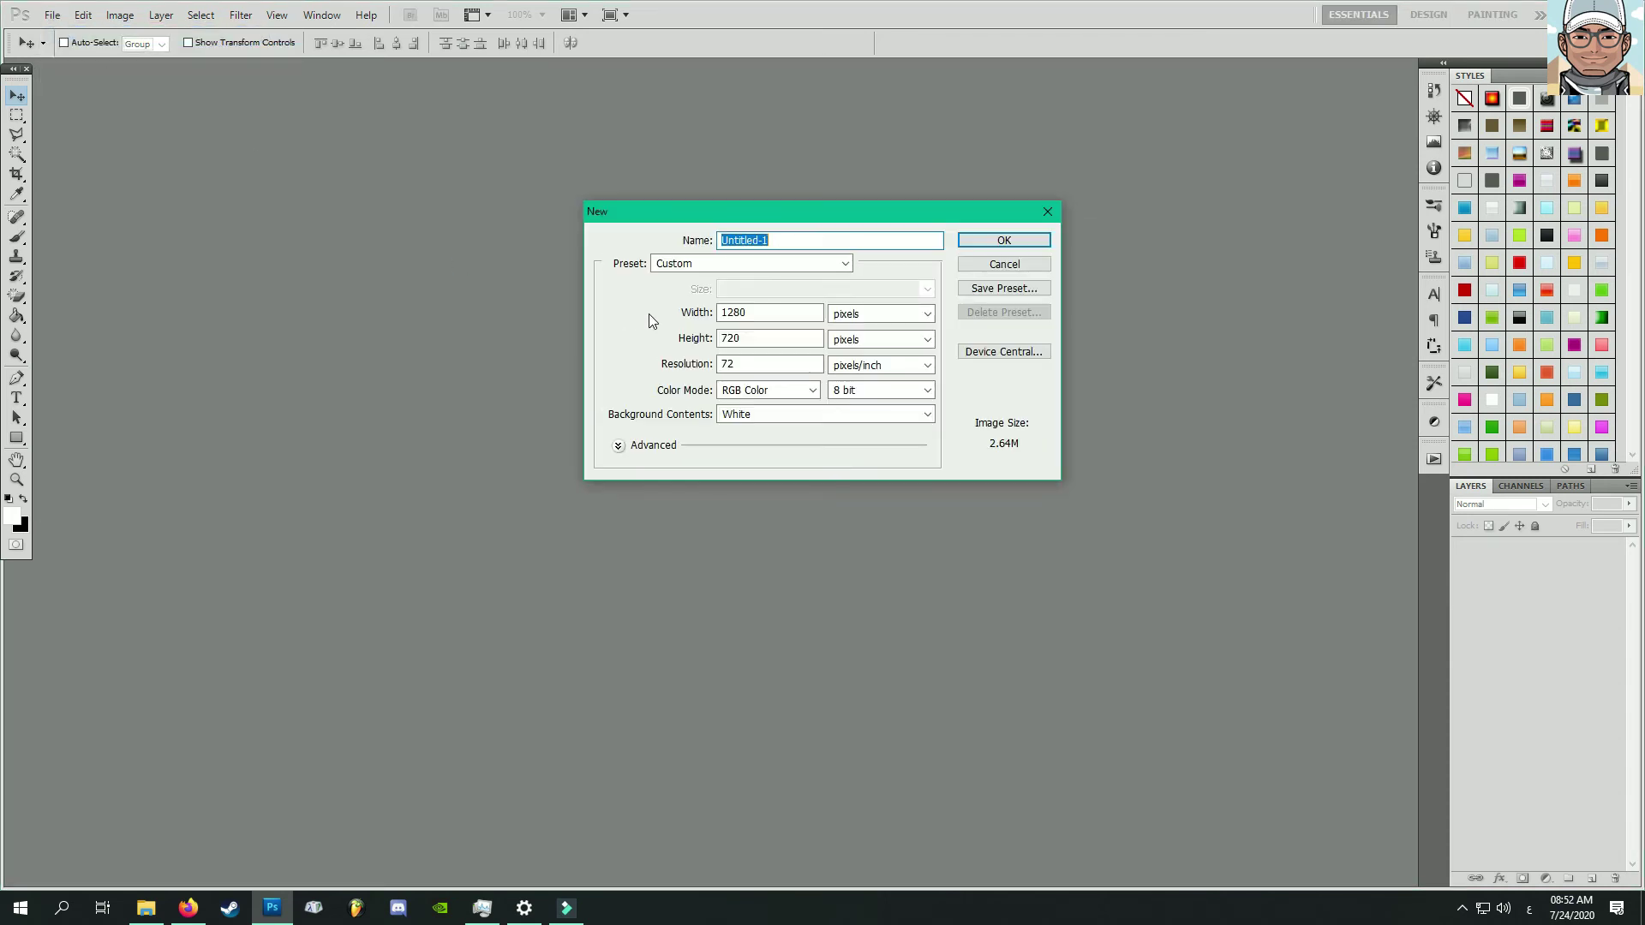
{"action": "left_click", "coordinate": [755, 316]}
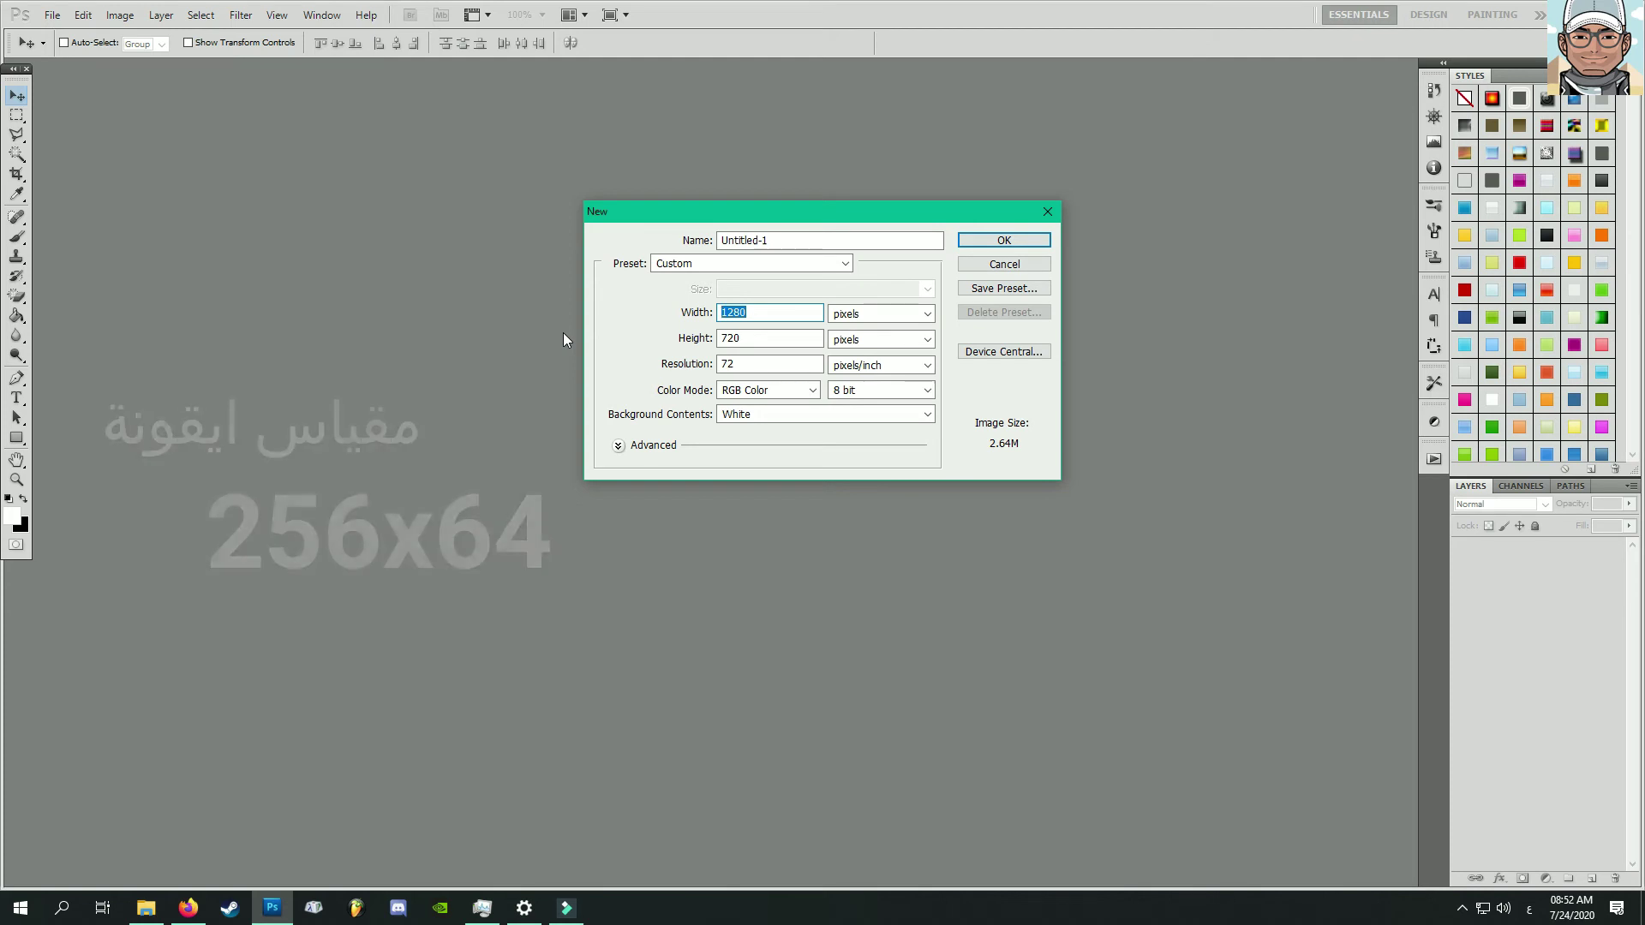
{"action": "type", "text": "256"}
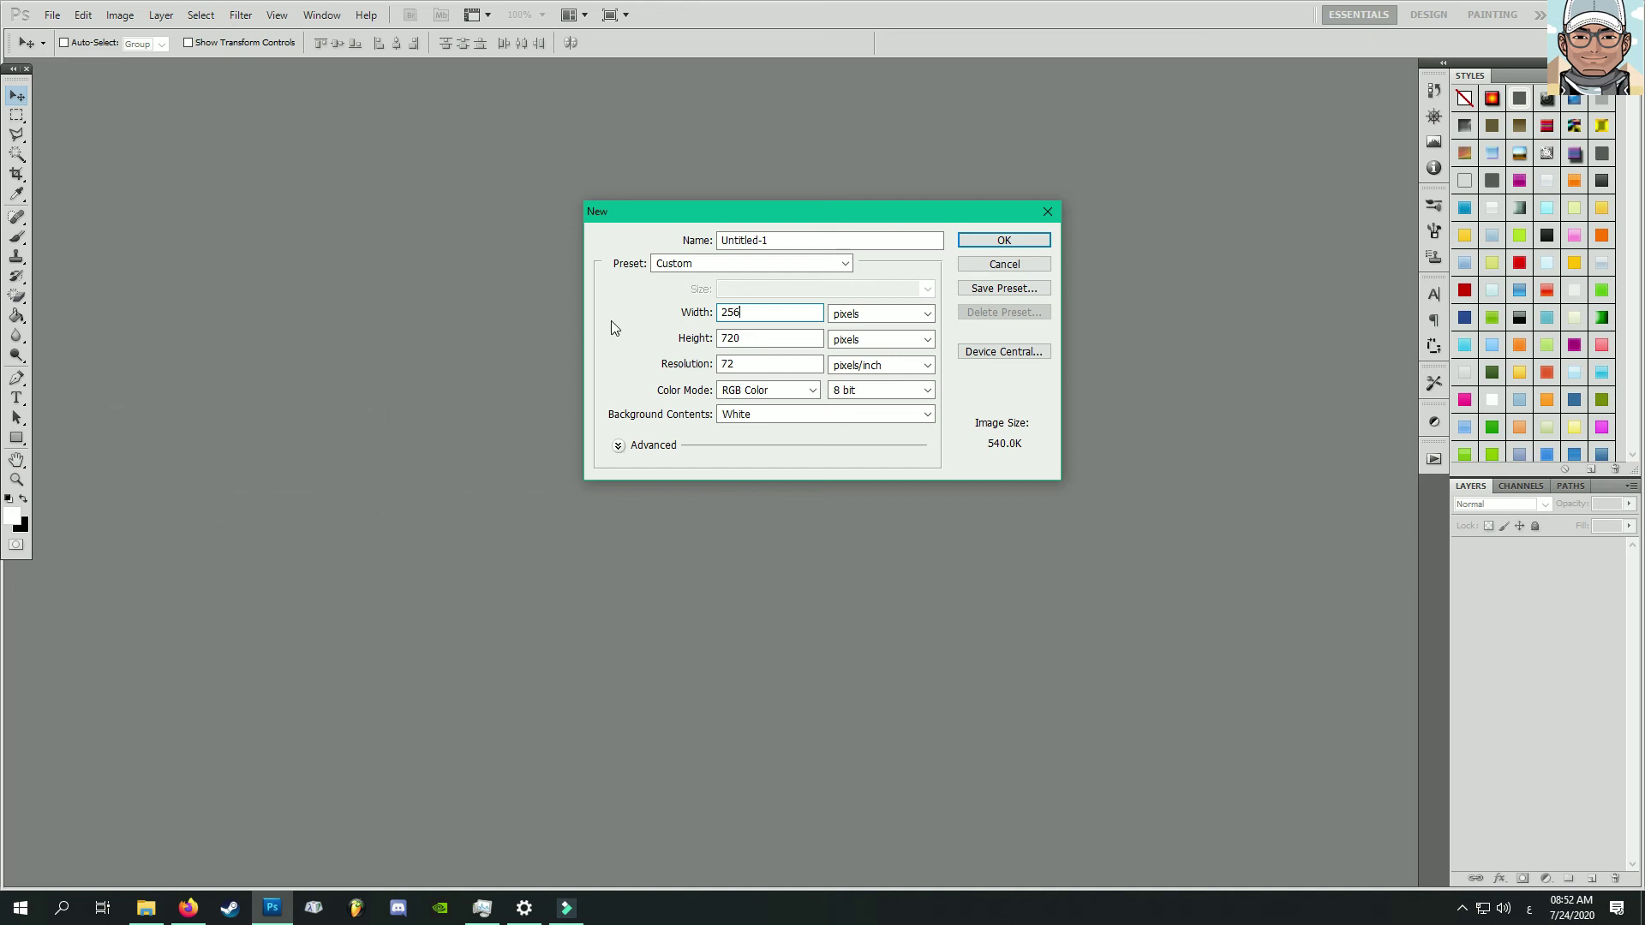
{"action": "key", "text": "Tab"}
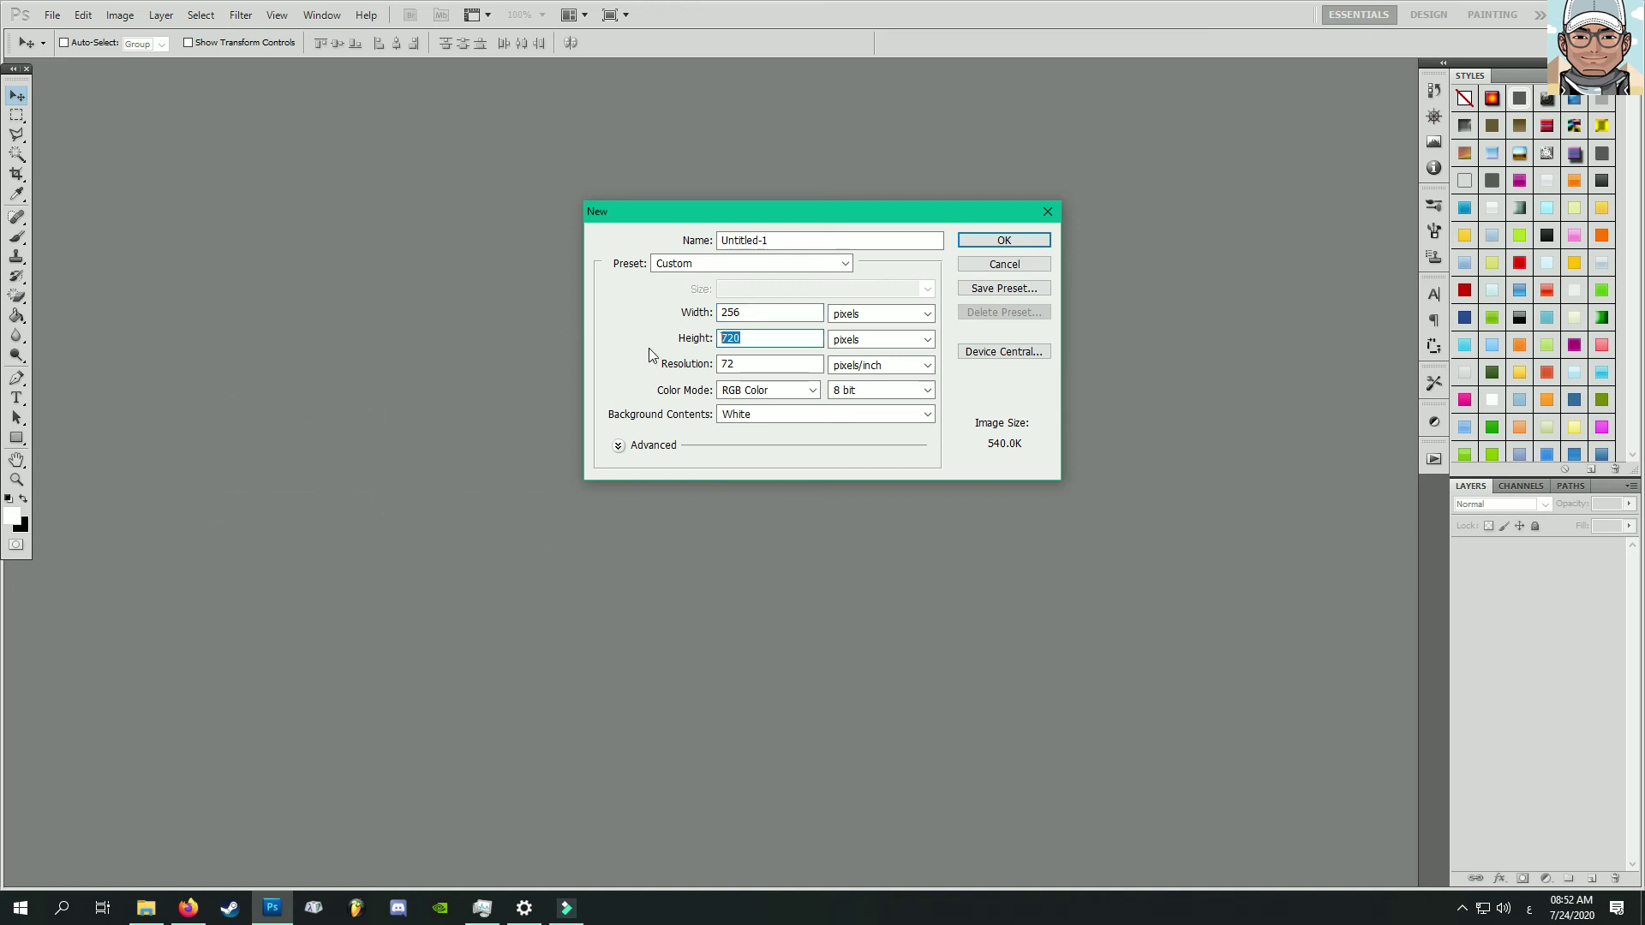
{"action": "type", "text": "64"}
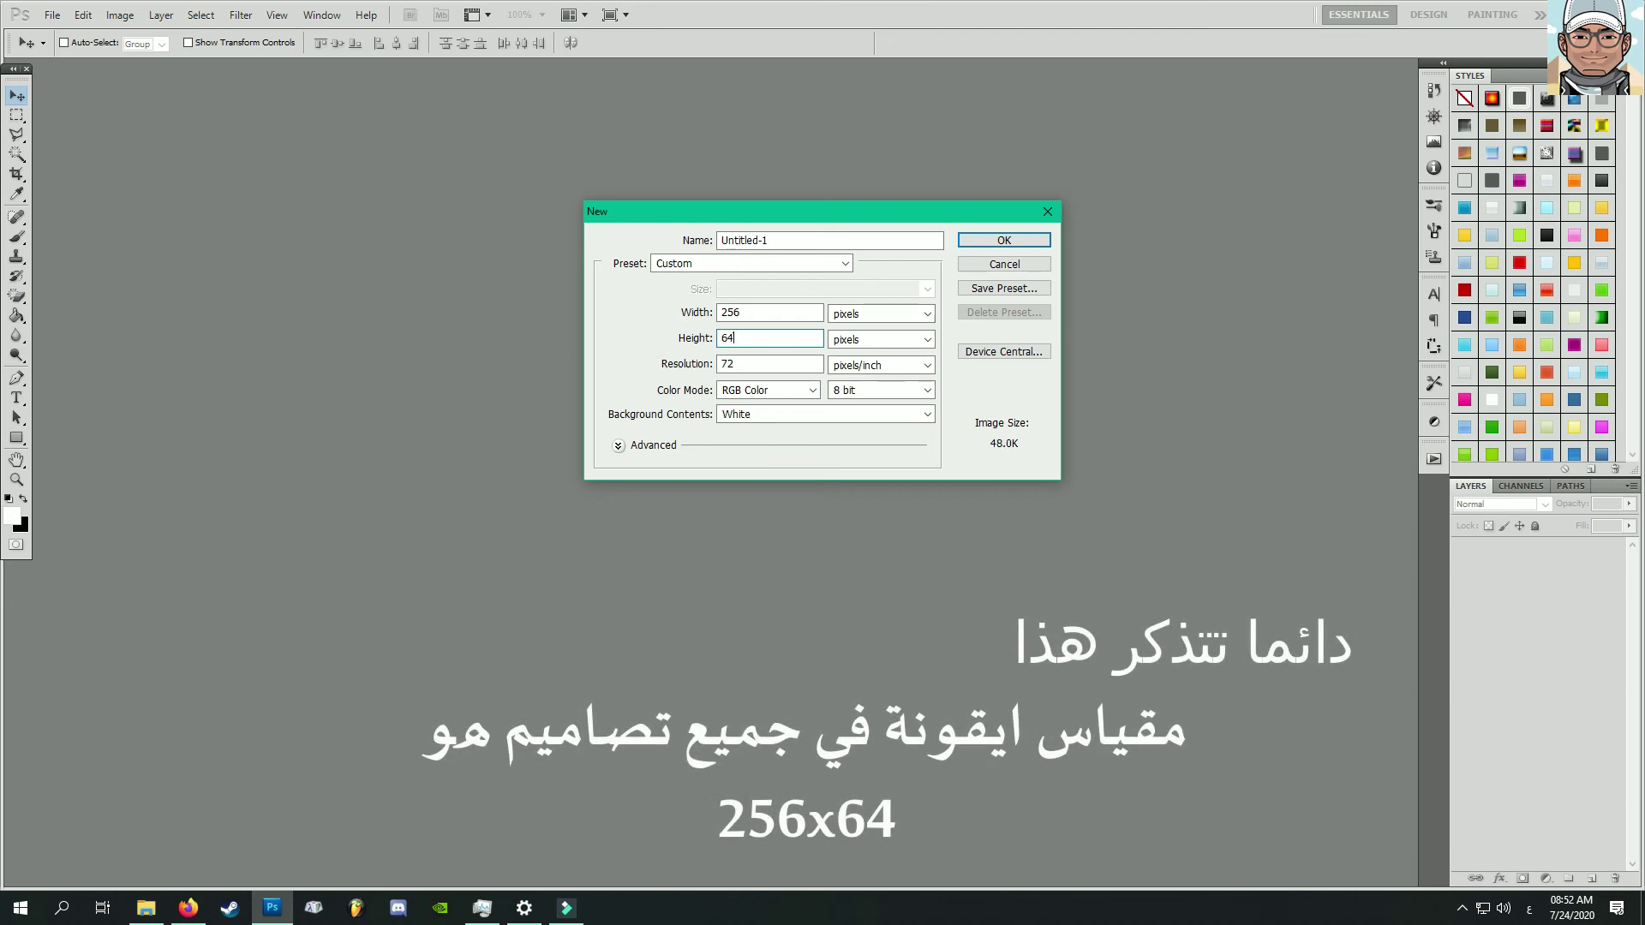
{"action": "key", "text": "Return"}
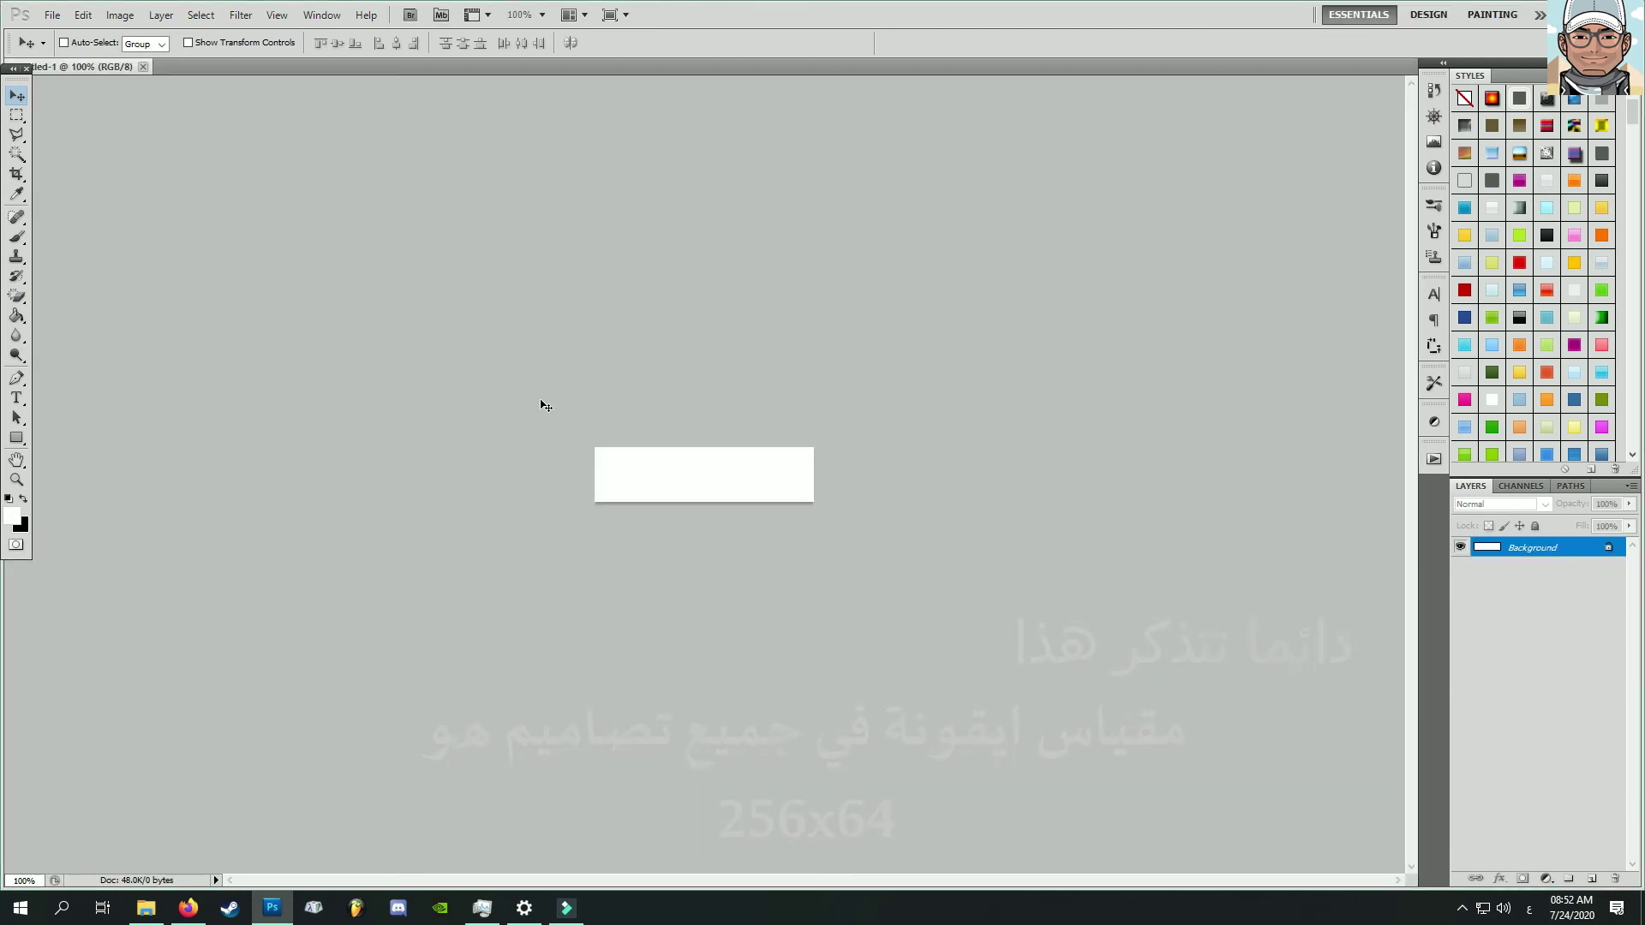
Add the text "مود فلاب عربي" to the blank icon canvas in the Sukar font at 72 pt
{"action": "left_click", "coordinate": [17, 399]}
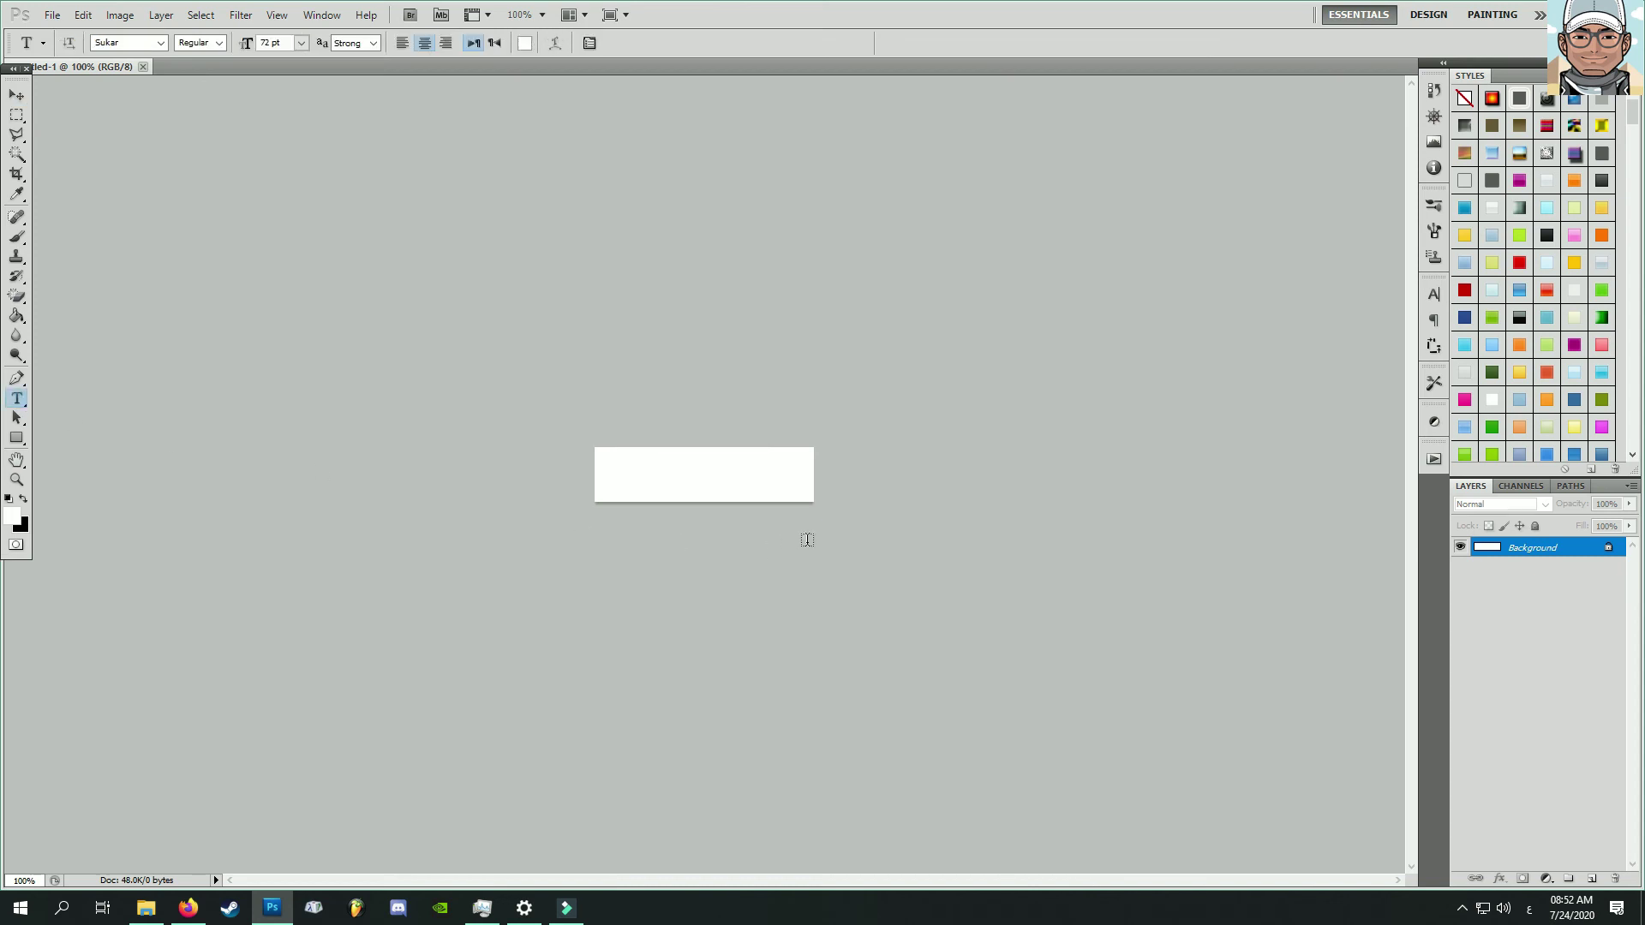
{"action": "left_click", "coordinate": [736, 502]}
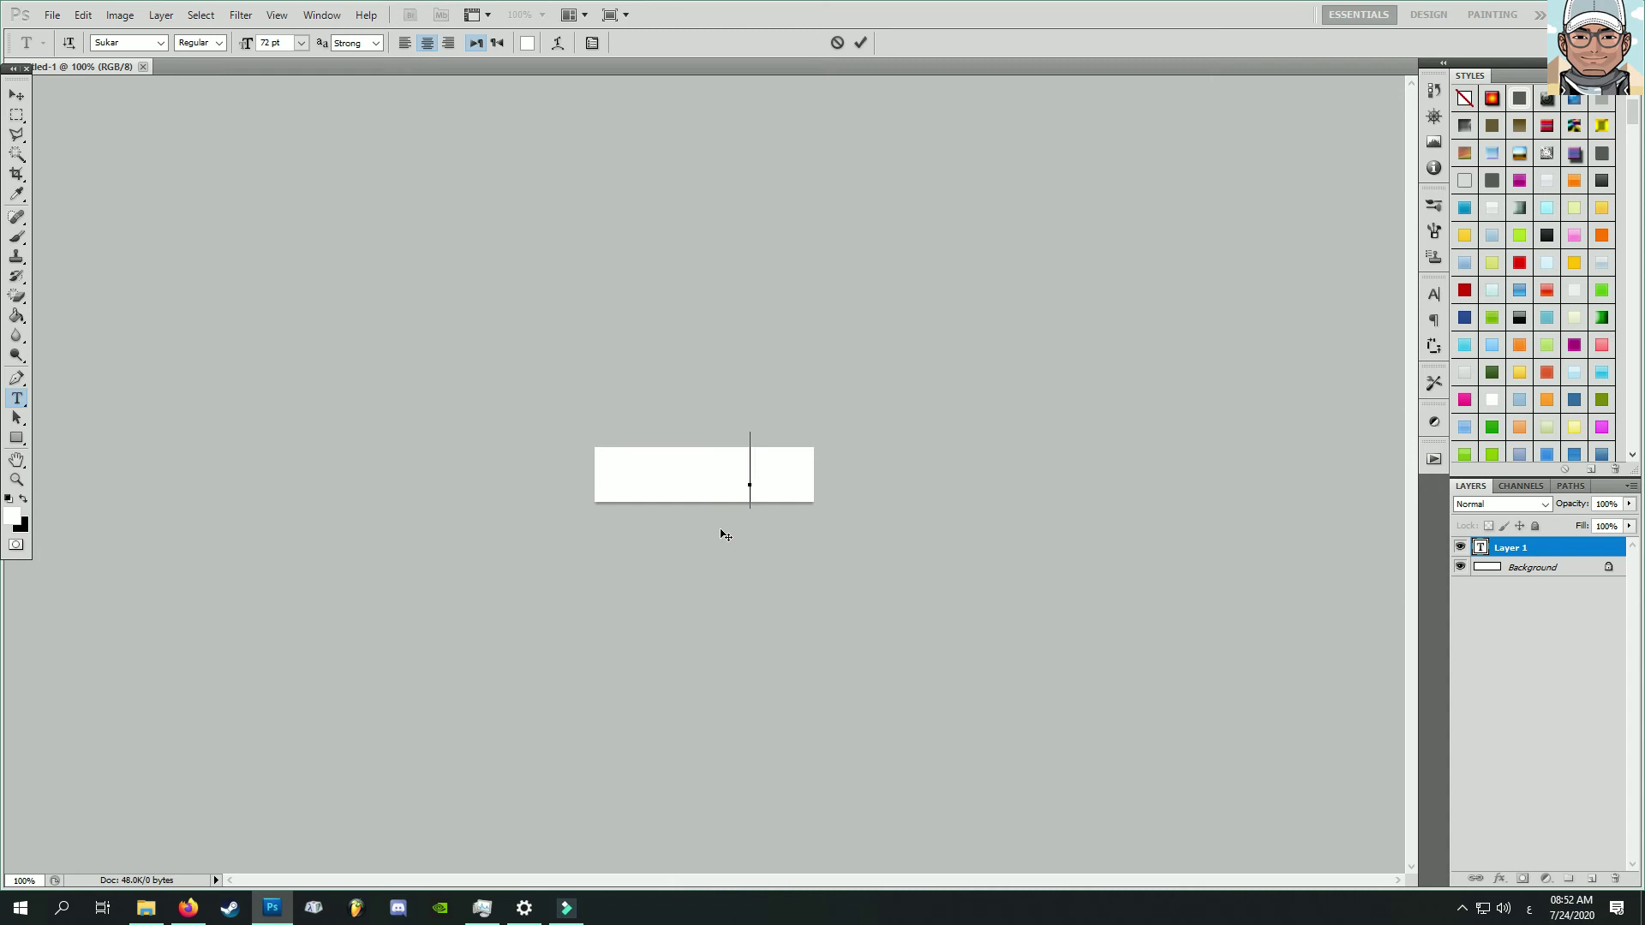
{"action": "type", "text": "text is"}
{"action": "type", "text": "texter"}
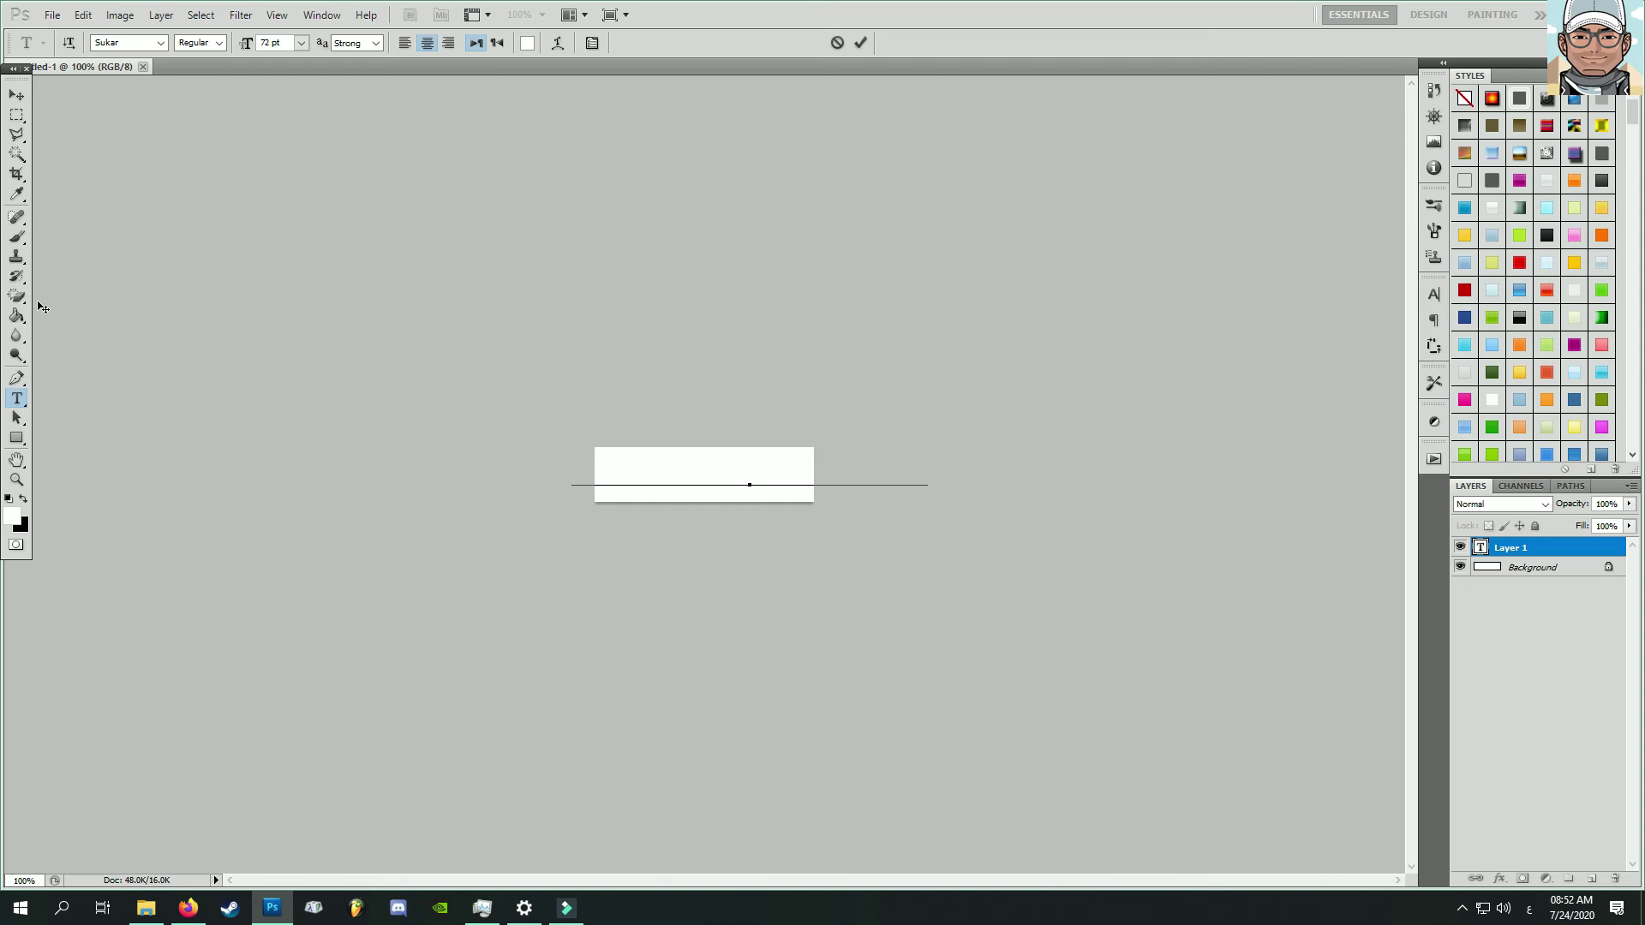
{"action": "left_click", "coordinate": [17, 98]}
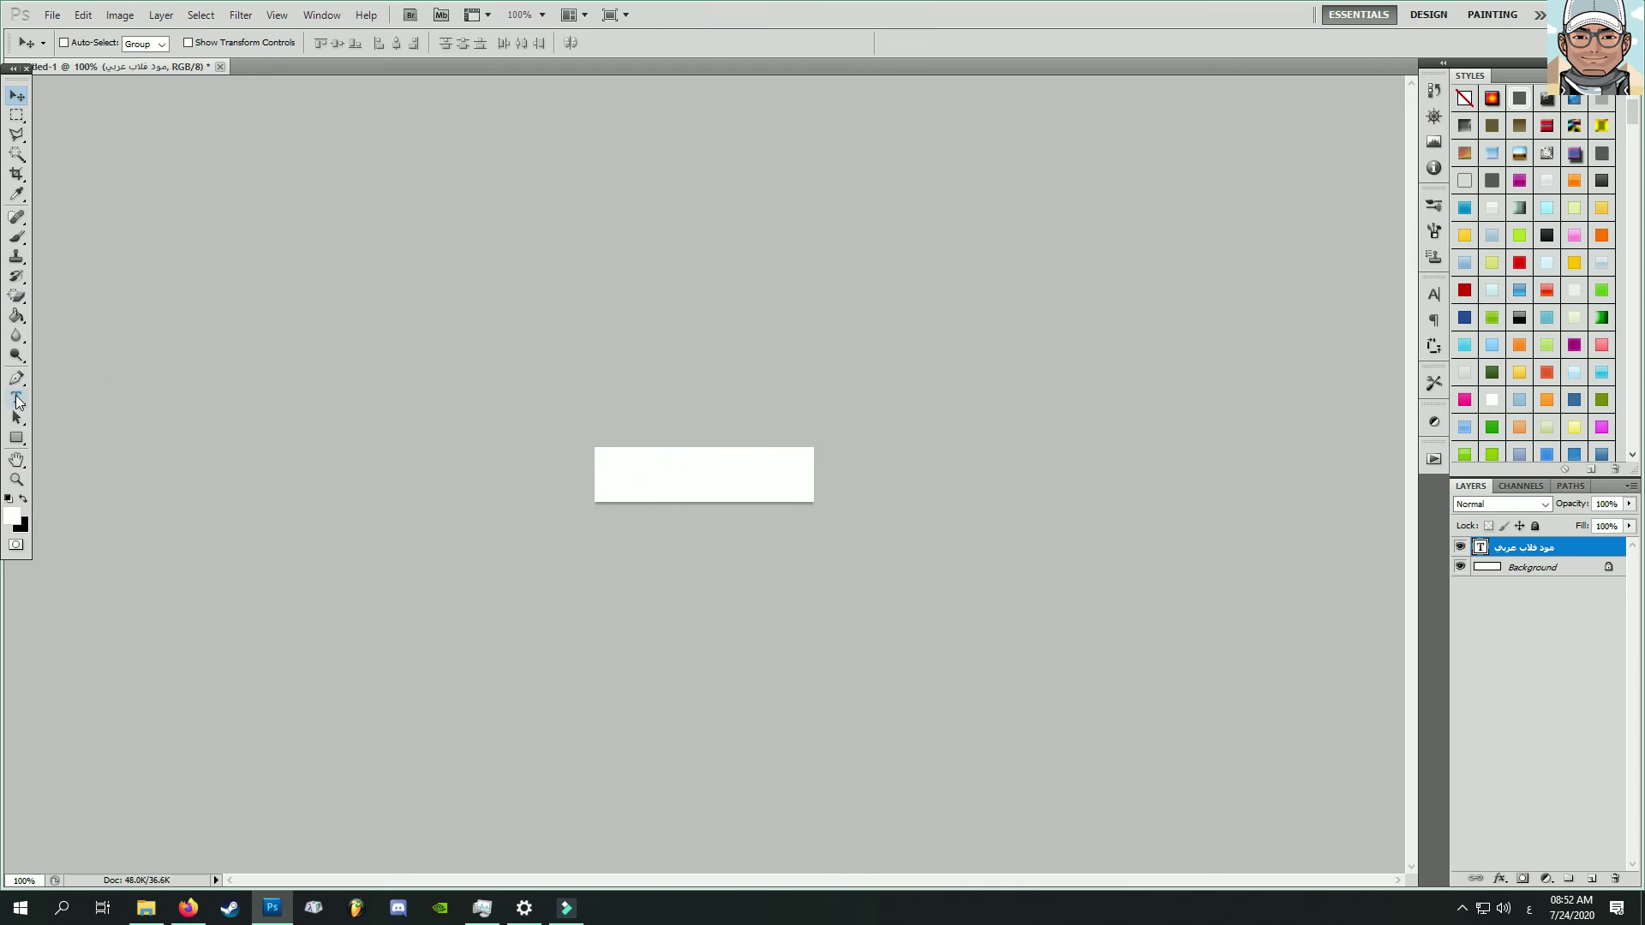
Set the icon text's color to black (000000)
{"action": "key", "text": "i"}
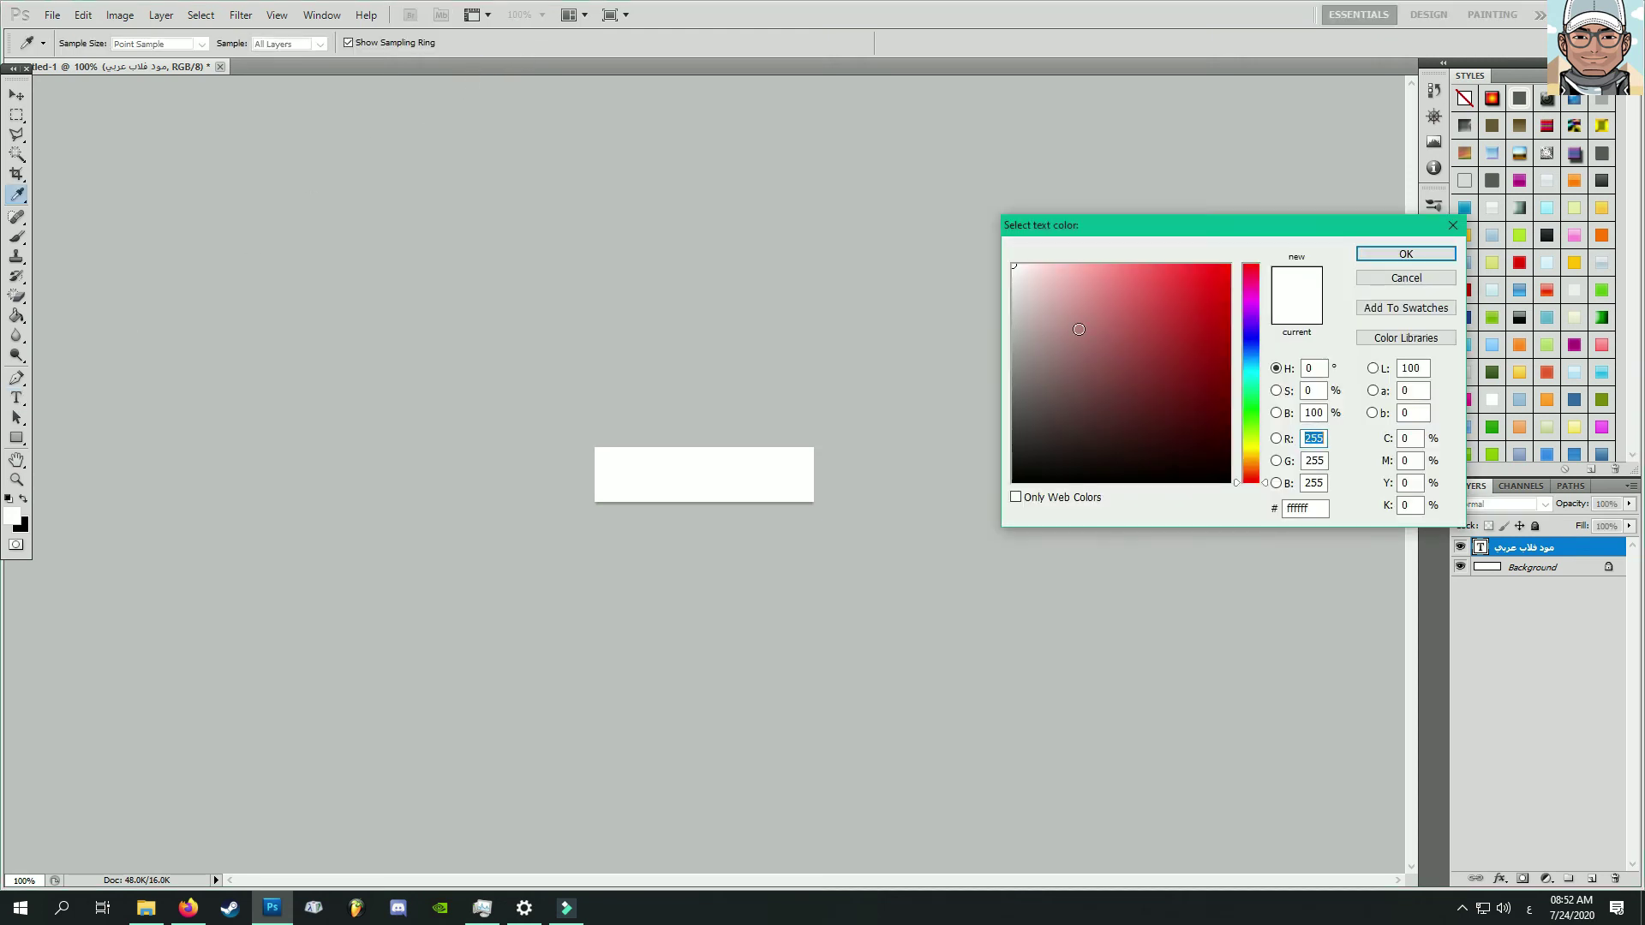
{"action": "left_click_drag", "start_coordinate": [1193, 328], "coordinate": [1148, 532]}
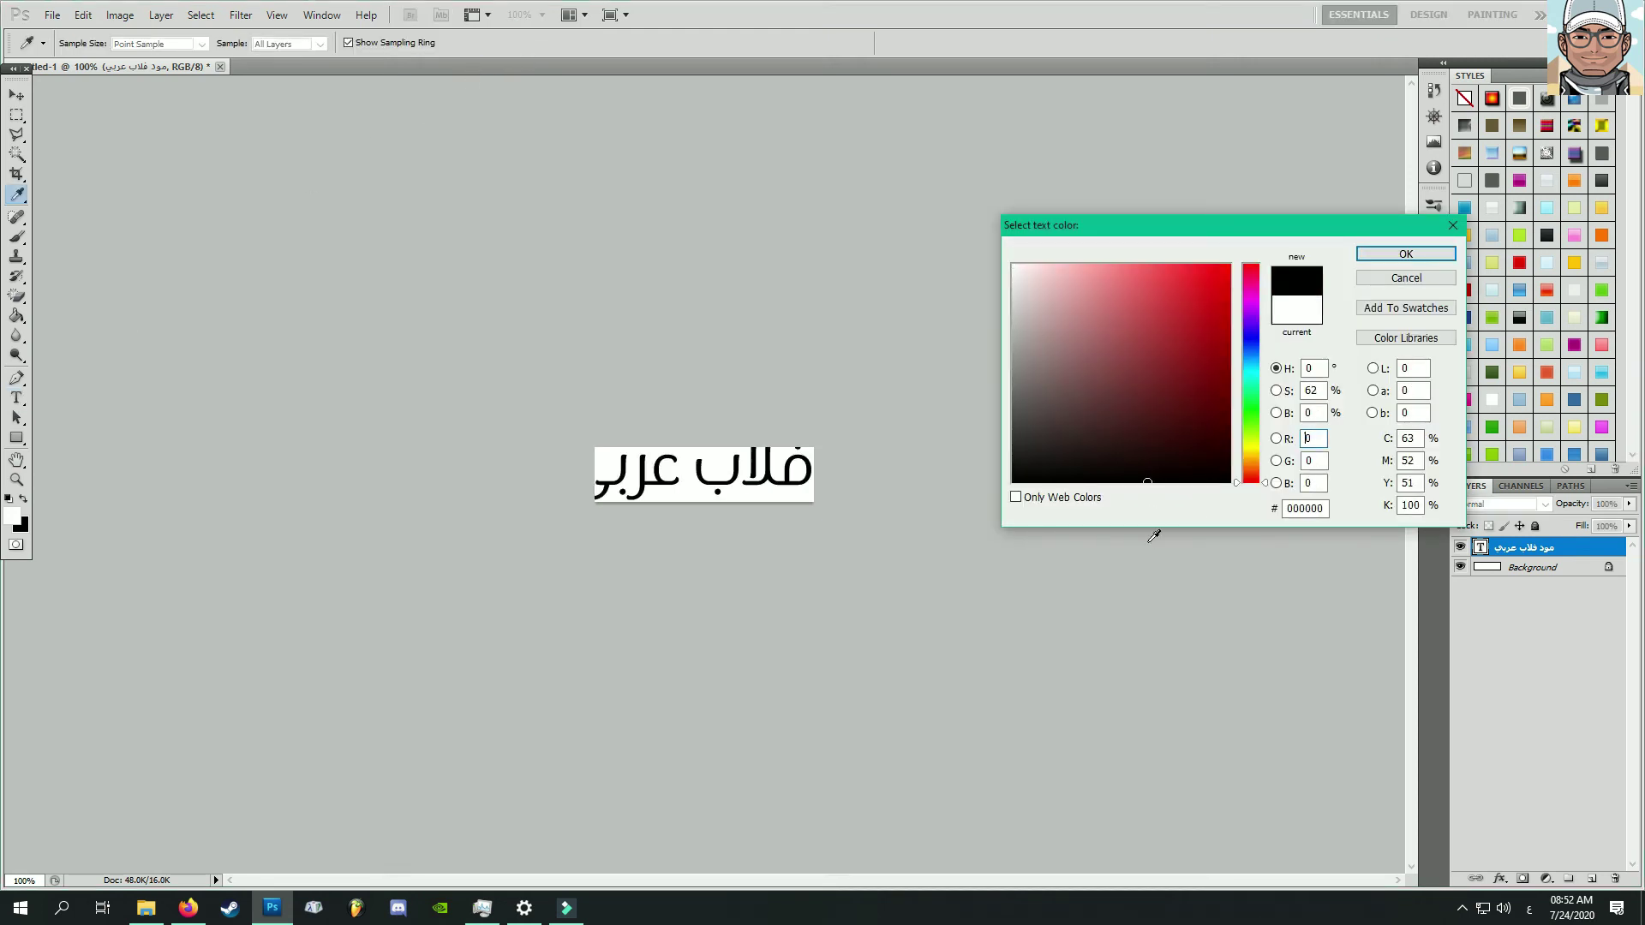
{"action": "left_click", "coordinate": [1397, 254]}
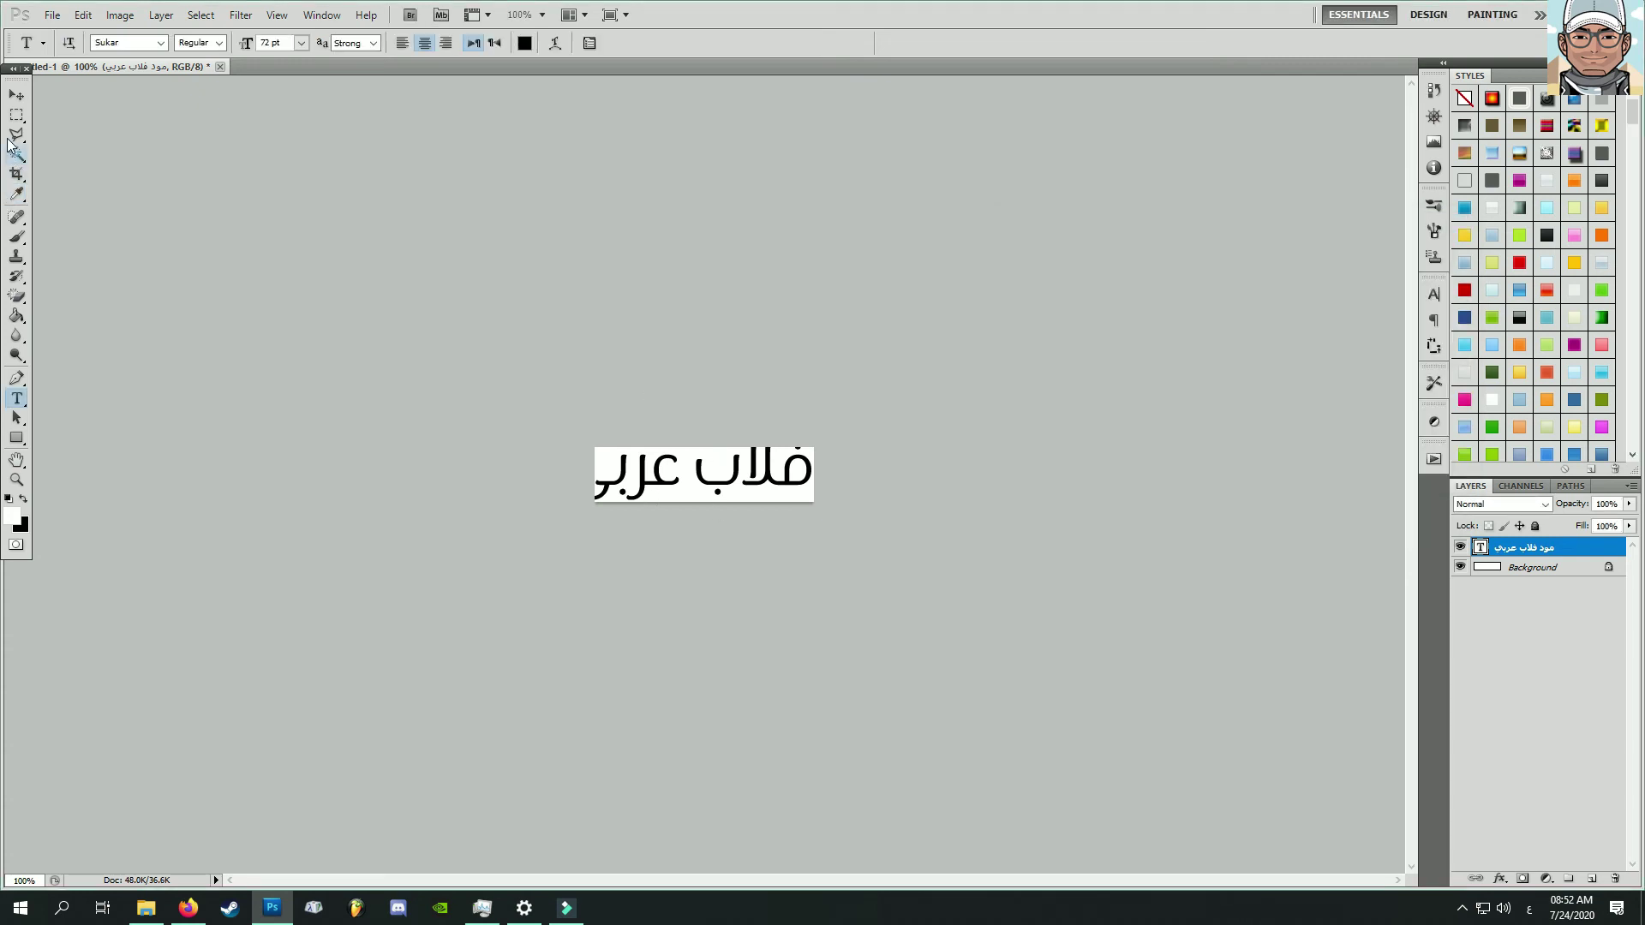
Reduce the icon text to 30 pt and position it in the middle of the canvas
{"action": "left_click", "coordinate": [16, 98]}
{"action": "left_click", "coordinate": [21, 401]}
{"action": "left_click", "coordinate": [301, 43]}
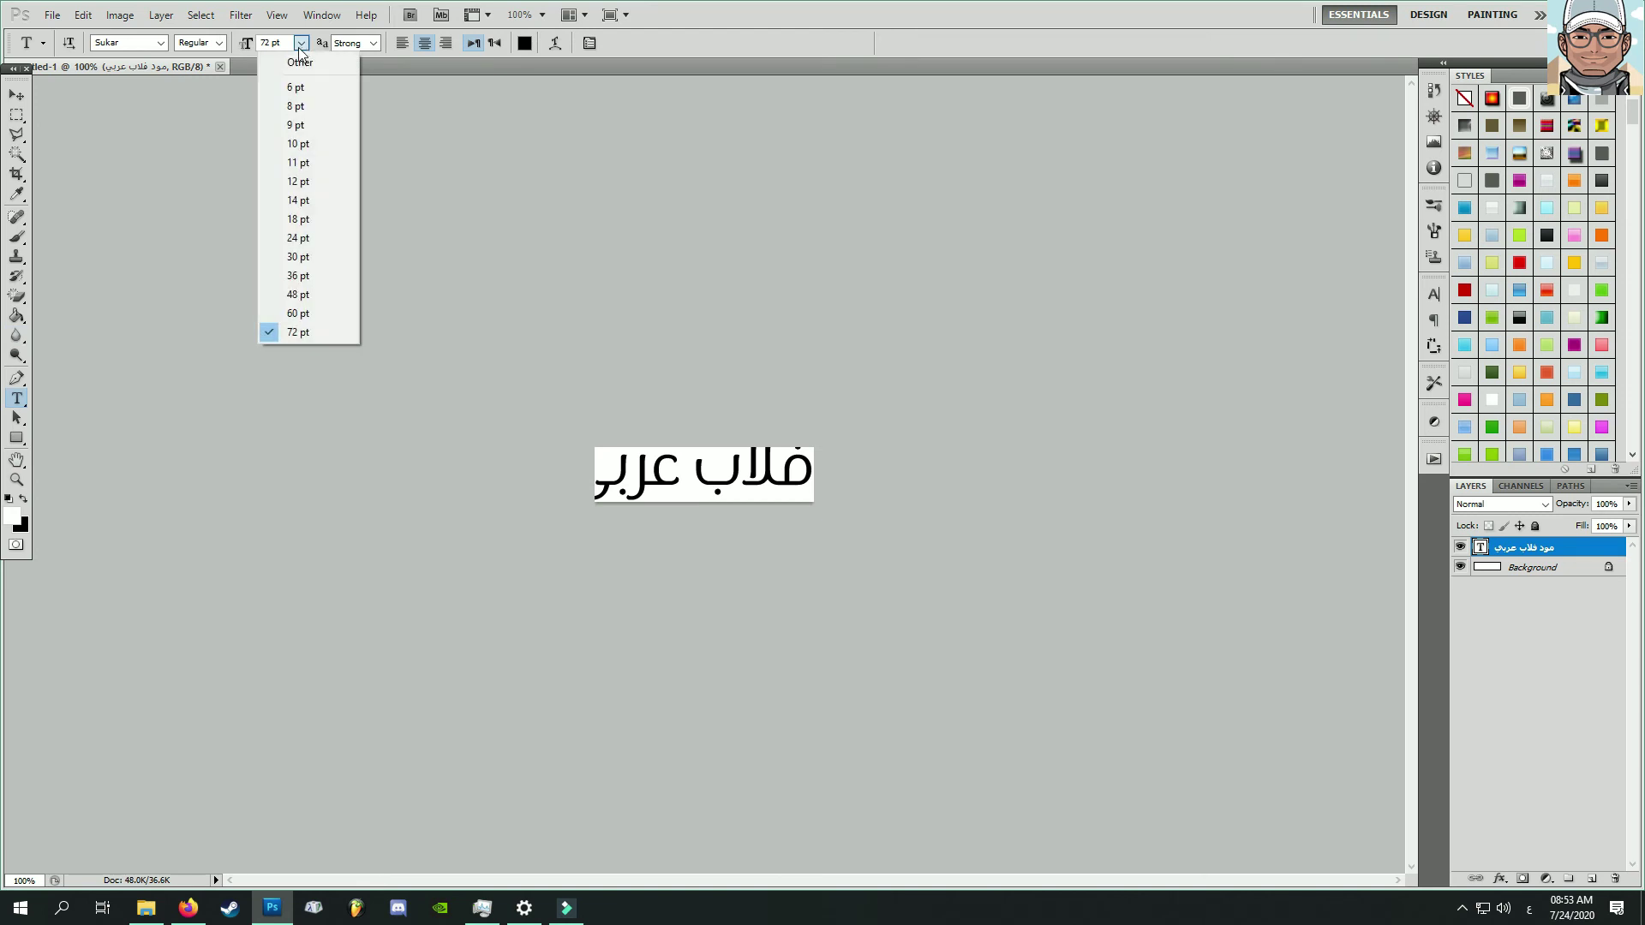
{"action": "left_click", "coordinate": [311, 257]}
{"action": "left_click", "coordinate": [16, 95]}
{"action": "left_click_drag", "start_coordinate": [497, 216], "coordinate": [462, 202]}
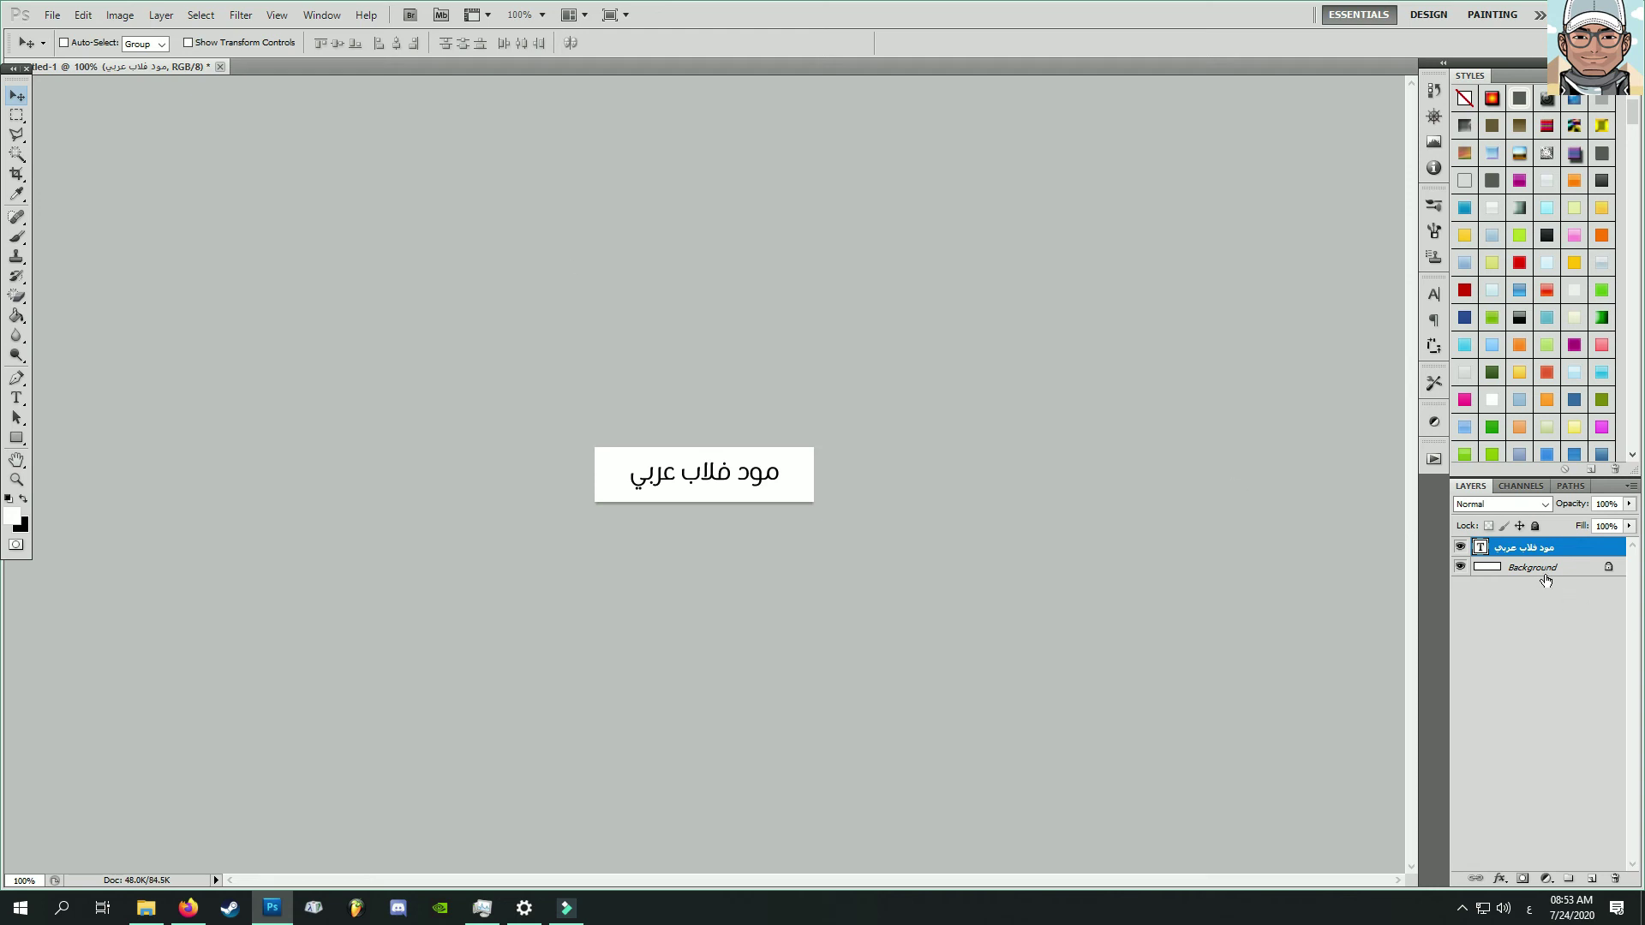
Convert the Background layer to a smart object
{"action": "left_click", "coordinate": [1546, 579]}
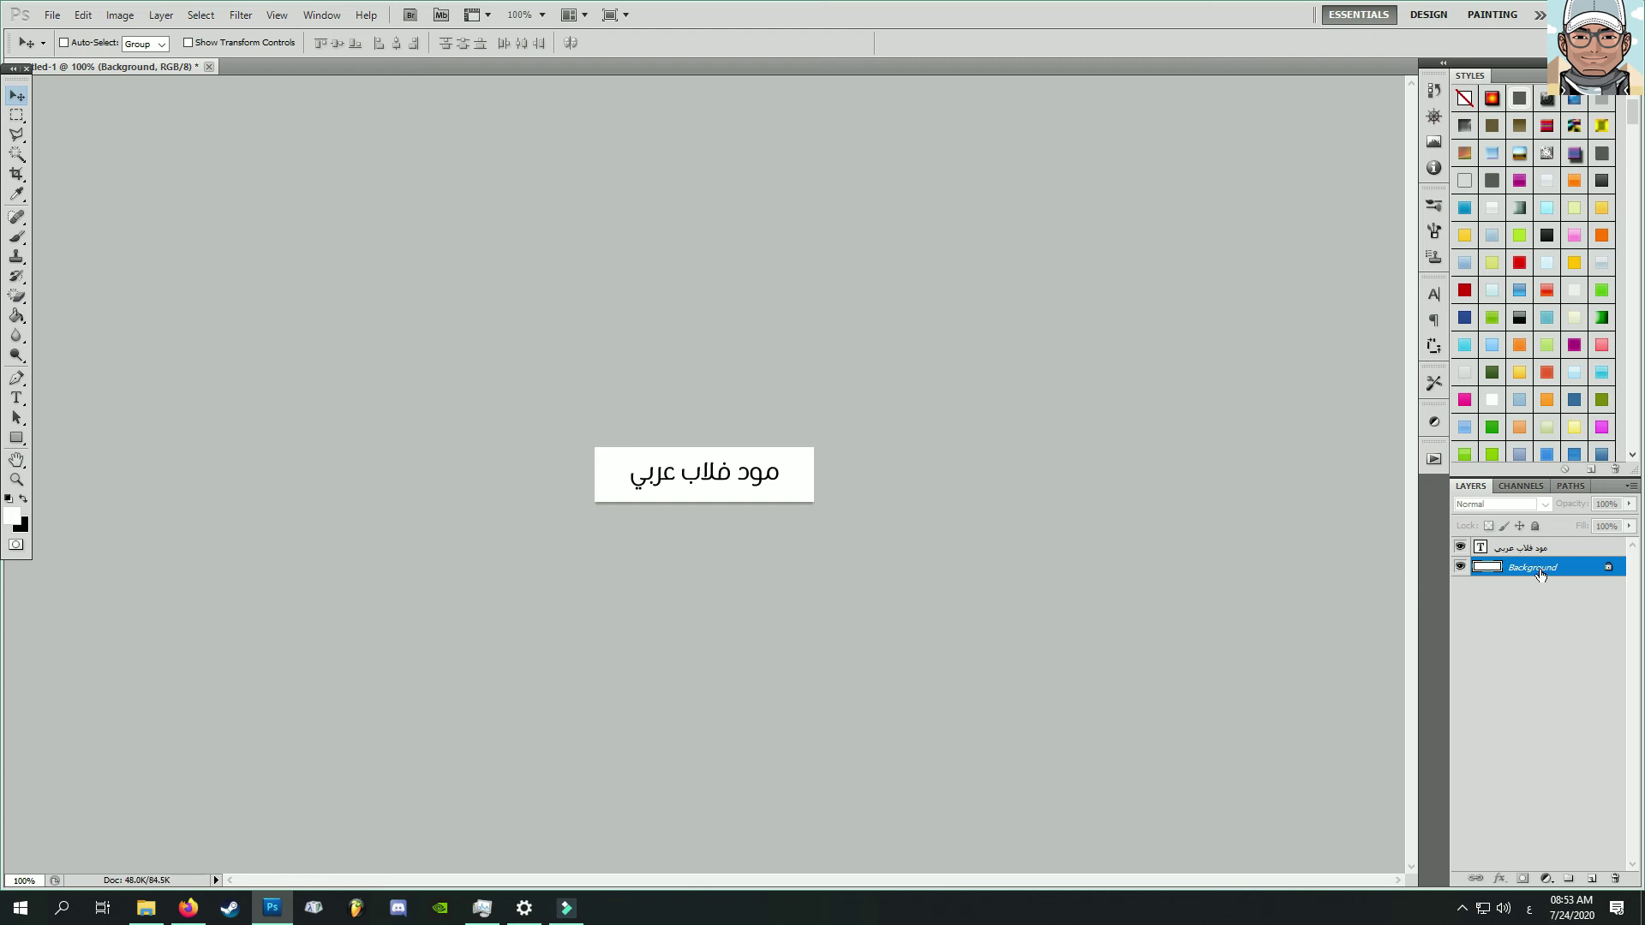
{"action": "right_click", "coordinate": [1540, 575]}
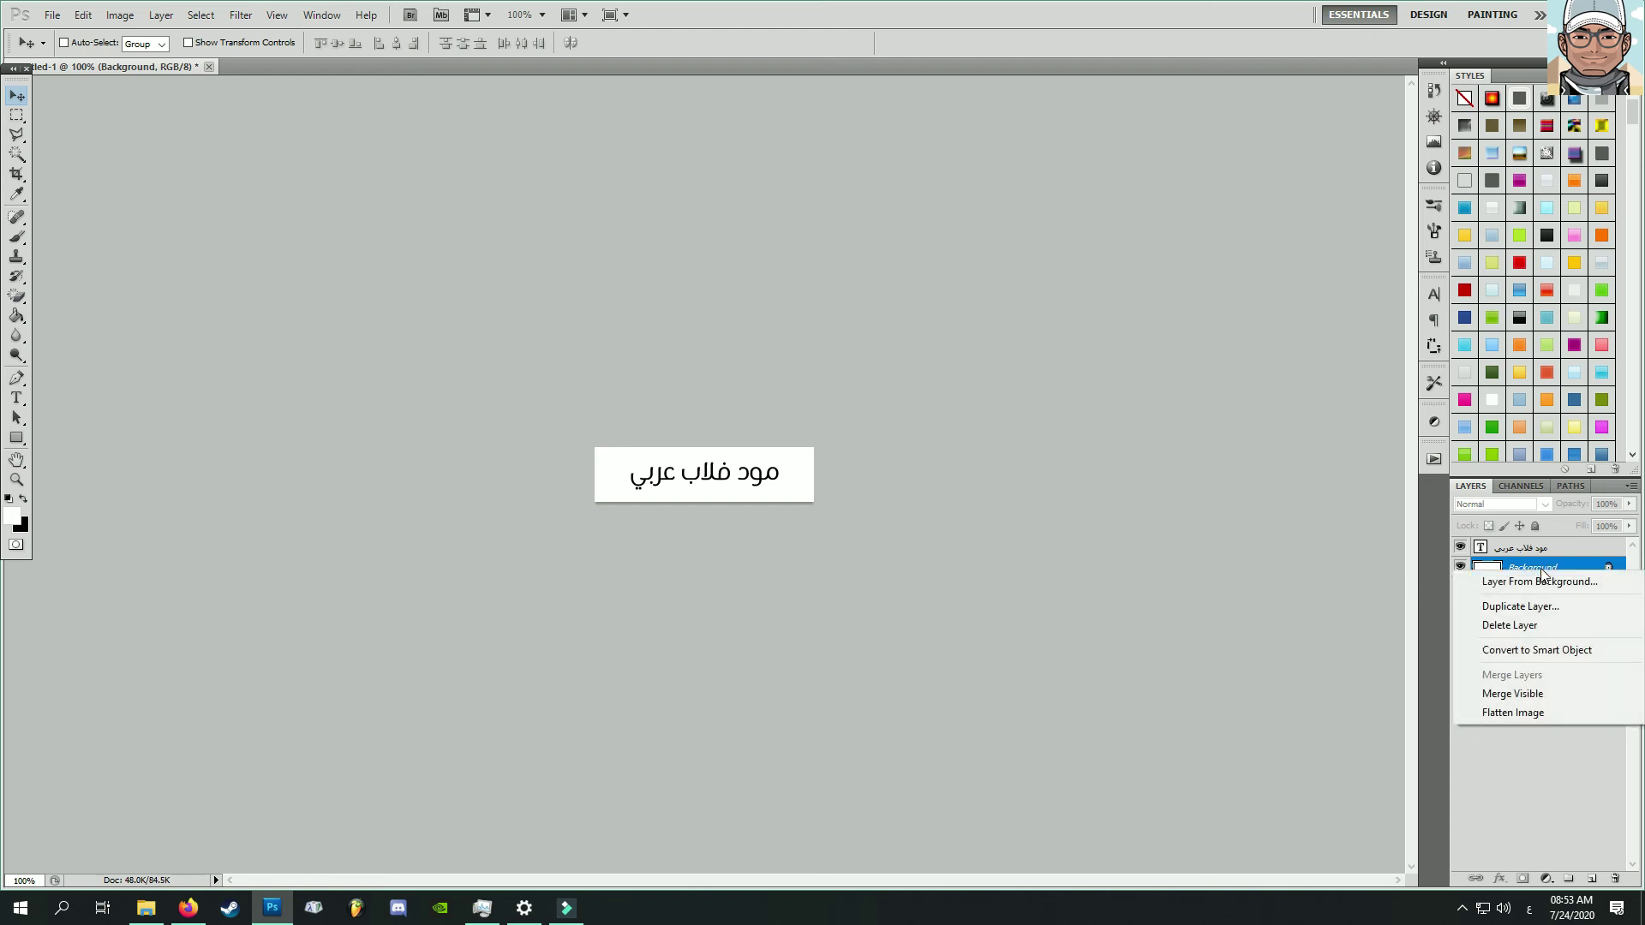
{"action": "left_click", "coordinate": [1501, 656]}
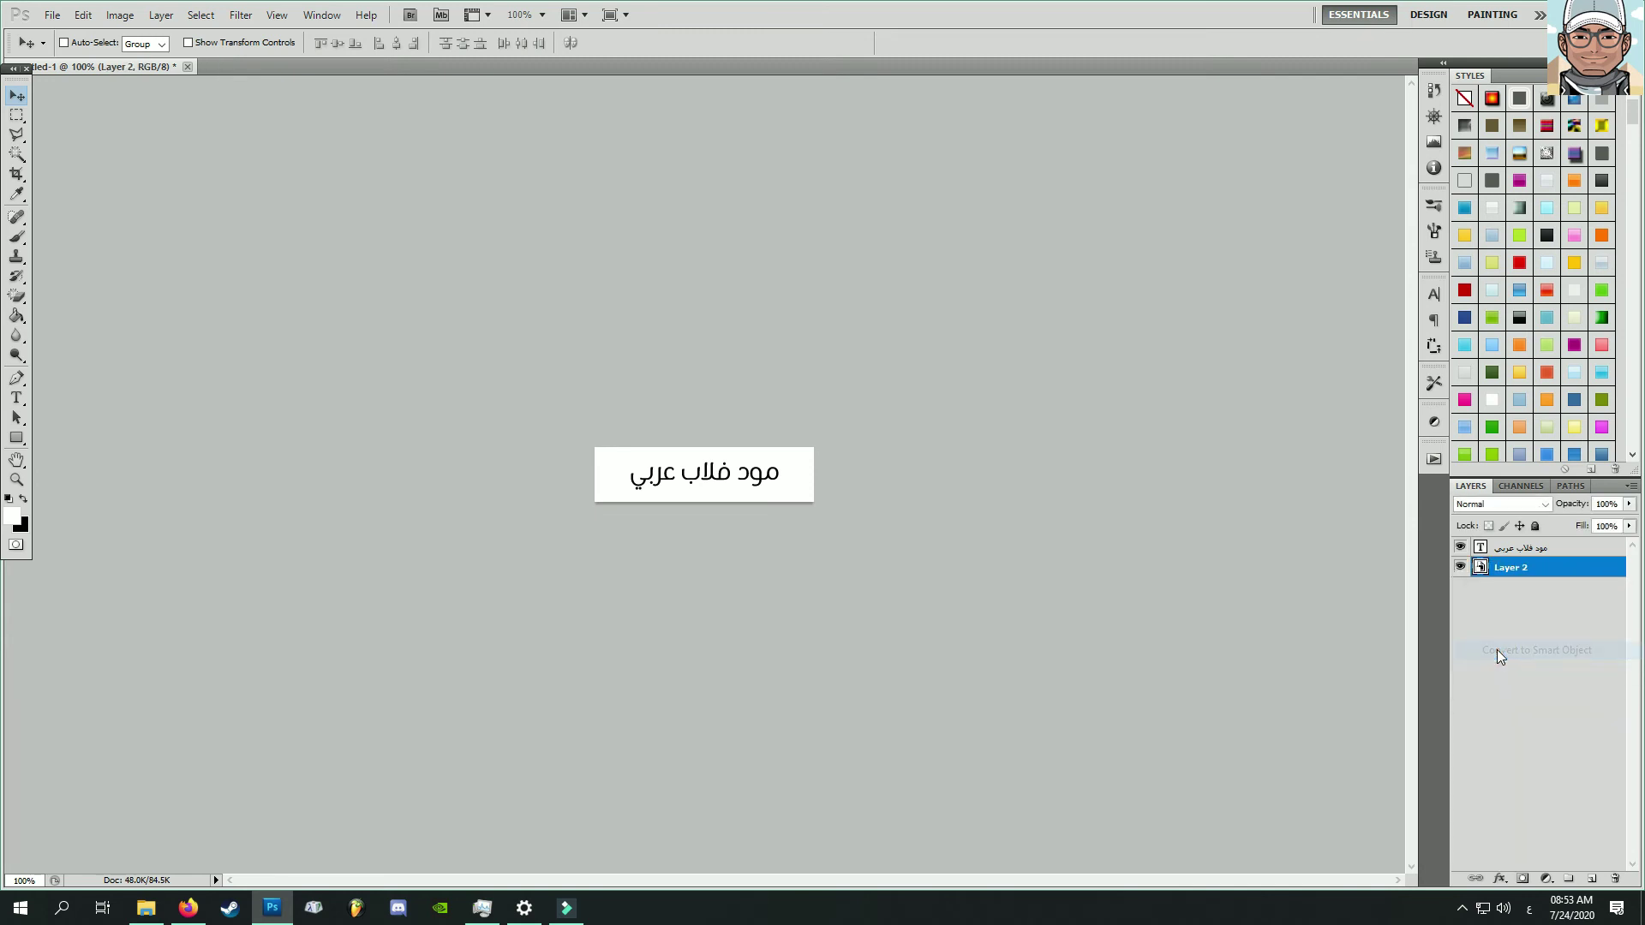
Try preset layer styles on the converted background layer and apply the orange gradient one with a stroke
{"action": "left_click", "coordinate": [1463, 345]}
{"action": "scroll", "coordinate": [1539, 364], "scroll_direction": "down", "scroll_amount": 1}
{"action": "scroll", "coordinate": [1539, 363], "scroll_direction": "down", "scroll_amount": 1}
{"action": "left_click", "coordinate": [1548, 398]}
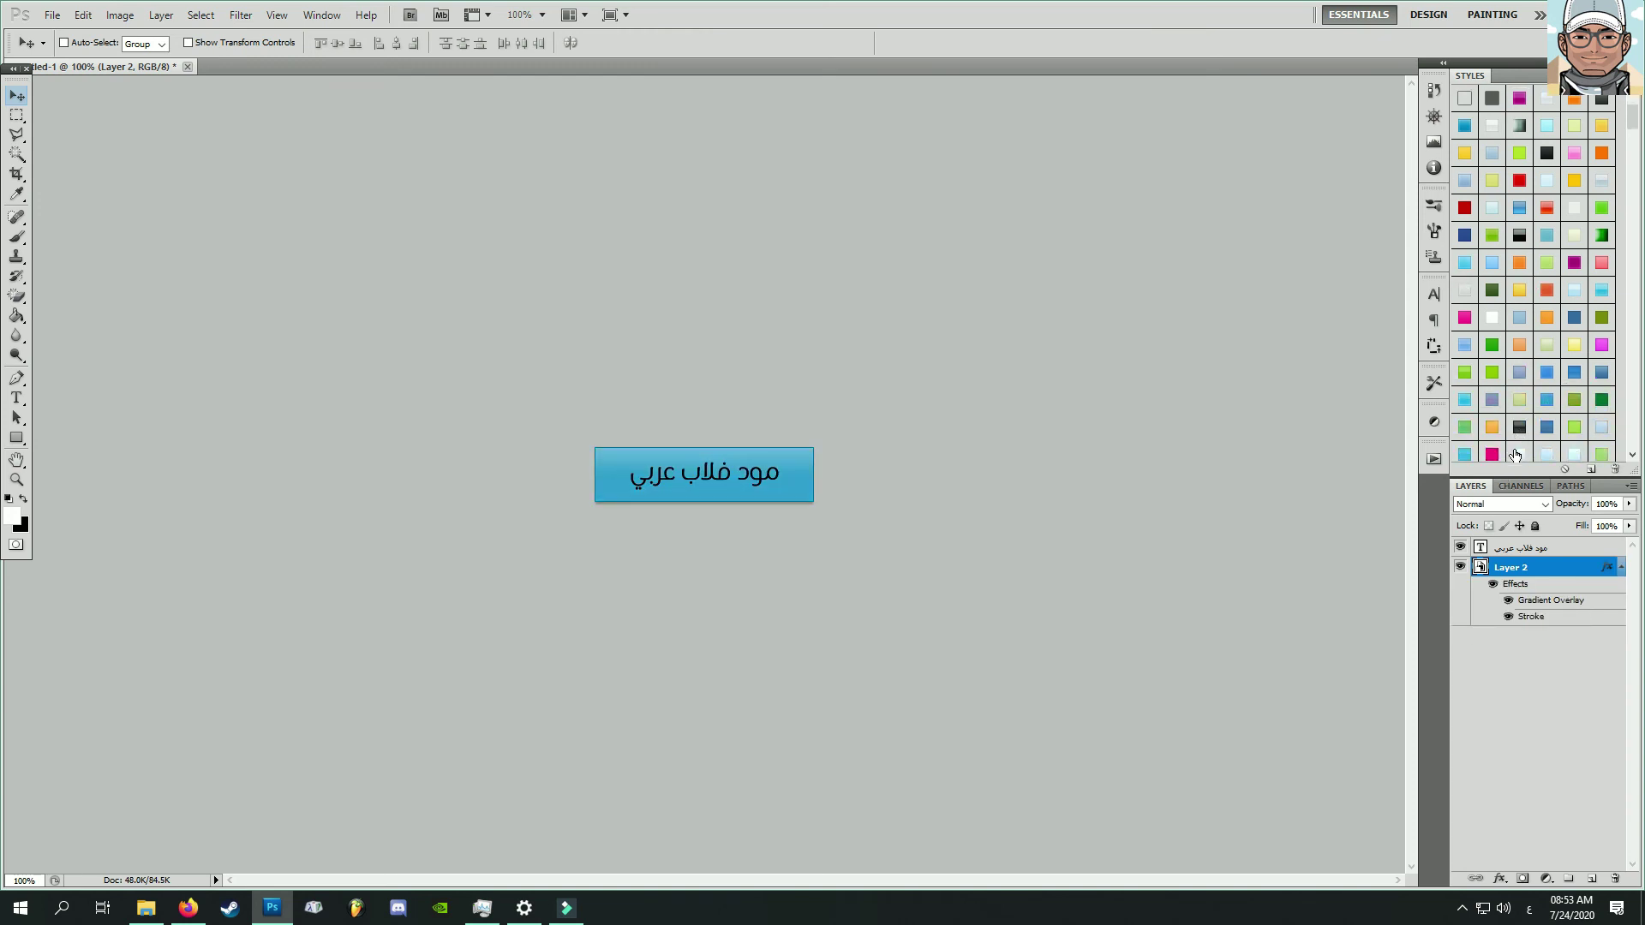
{"action": "left_click", "coordinate": [1492, 454]}
{"action": "left_click", "coordinate": [1490, 424]}
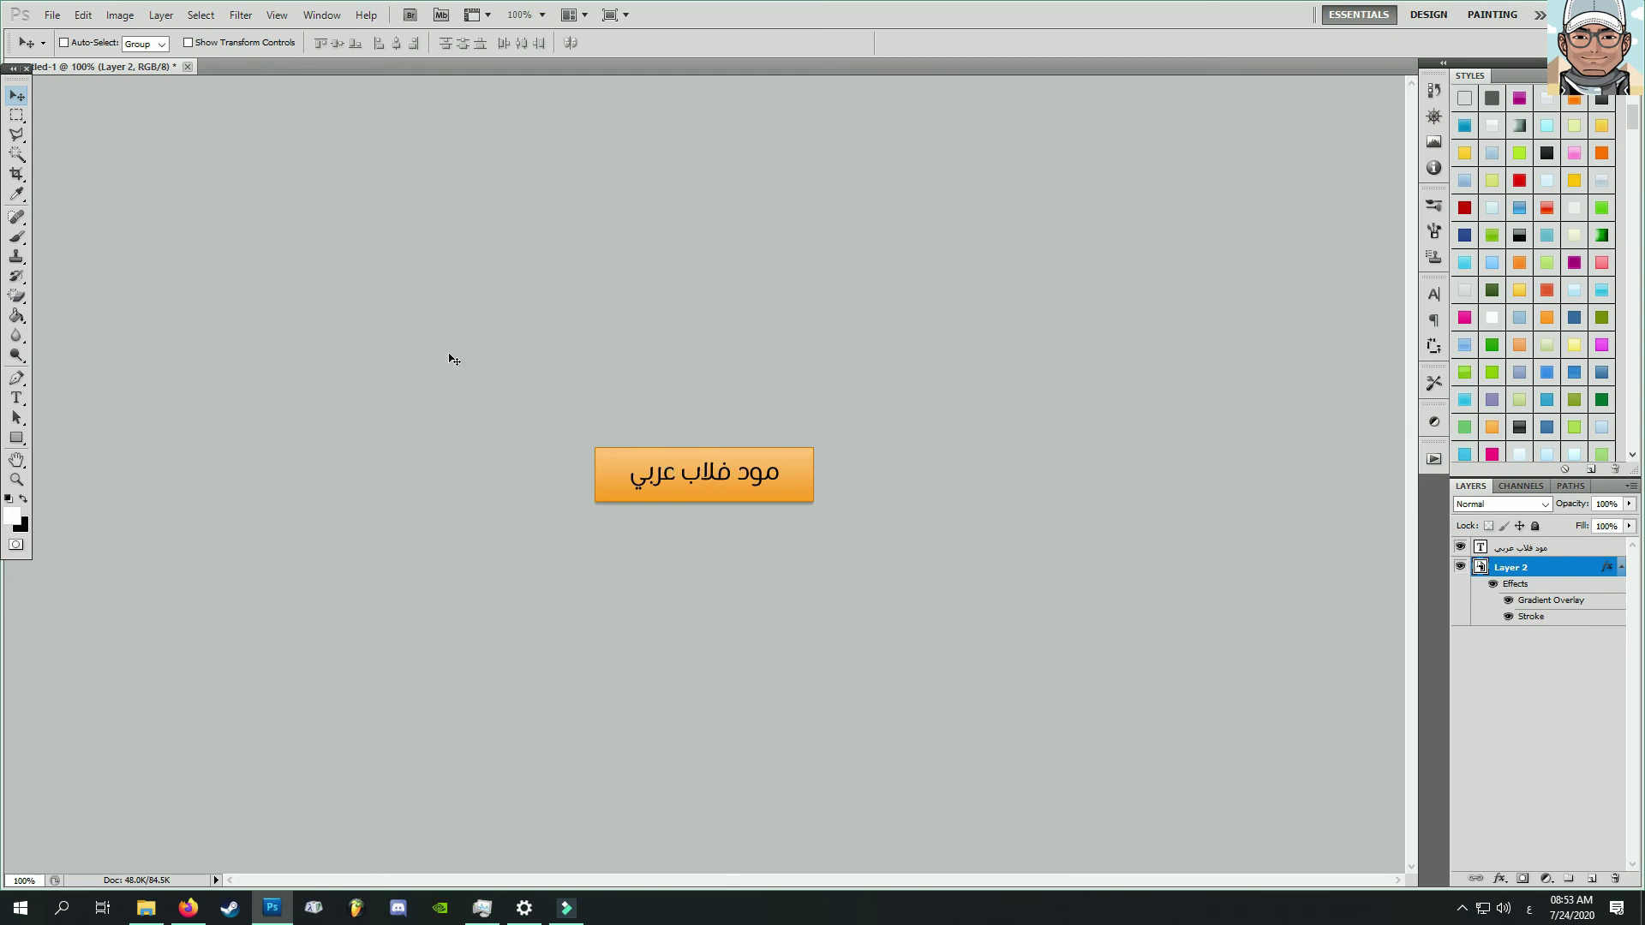
Save the layered icon as a Photoshop PSD named "ايقونة بروجي" in New folder (4)
{"action": "left_click", "coordinate": [52, 16]}
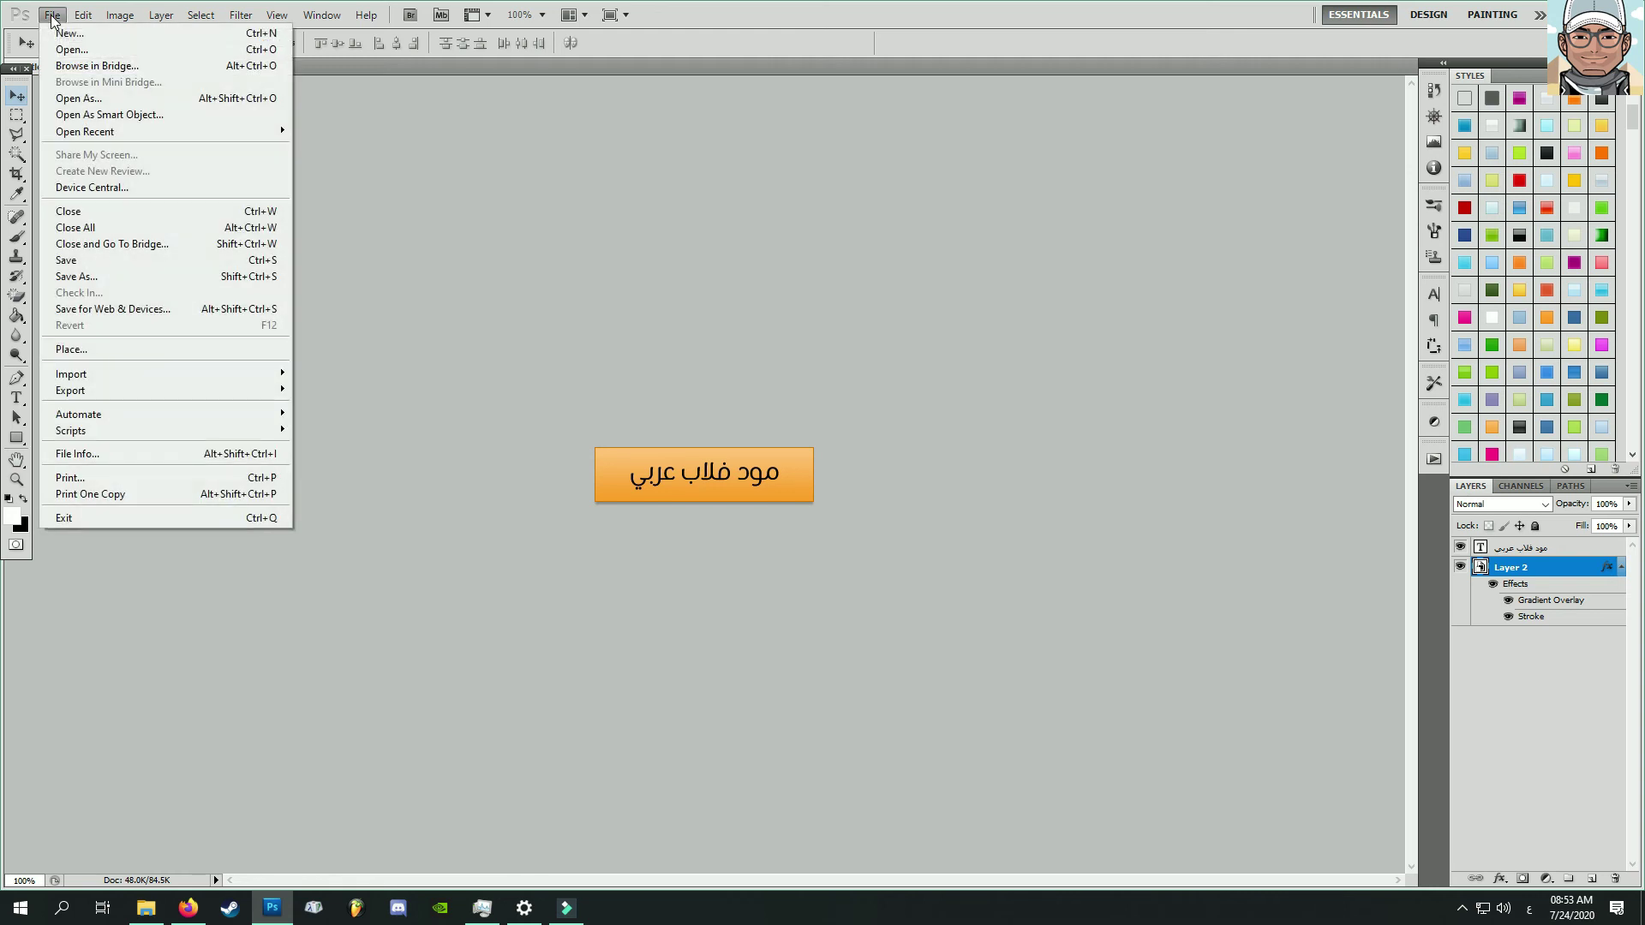
{"action": "left_click", "coordinate": [95, 274]}
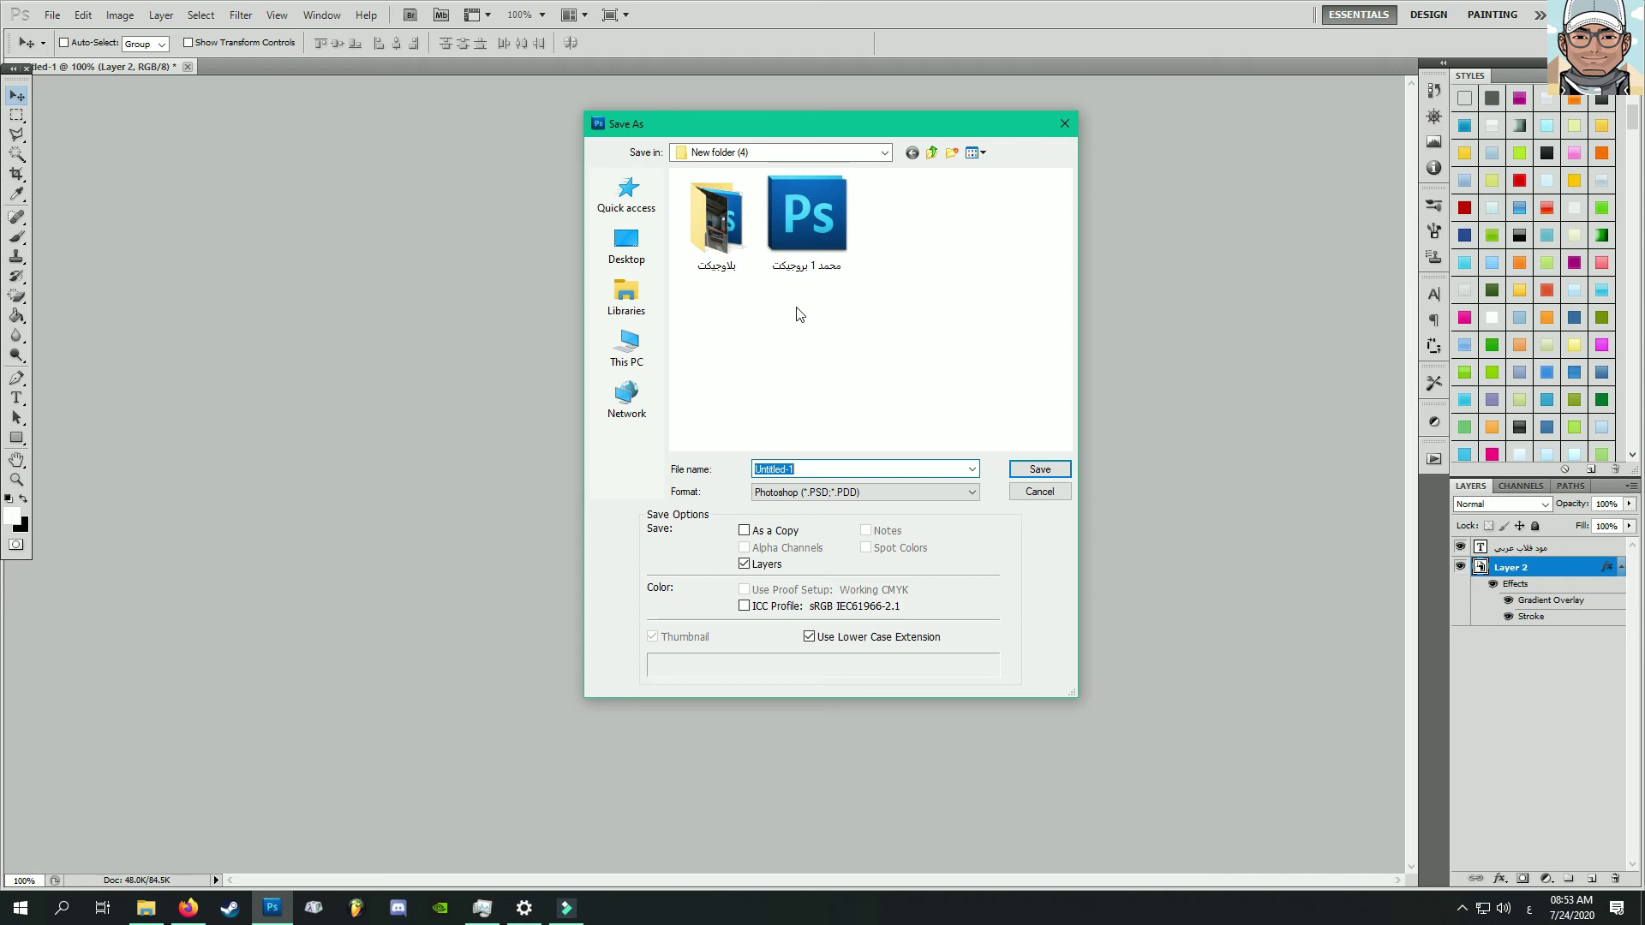
{"action": "left_click_drag", "start_coordinate": [780, 128], "coordinate": [1006, 138]}
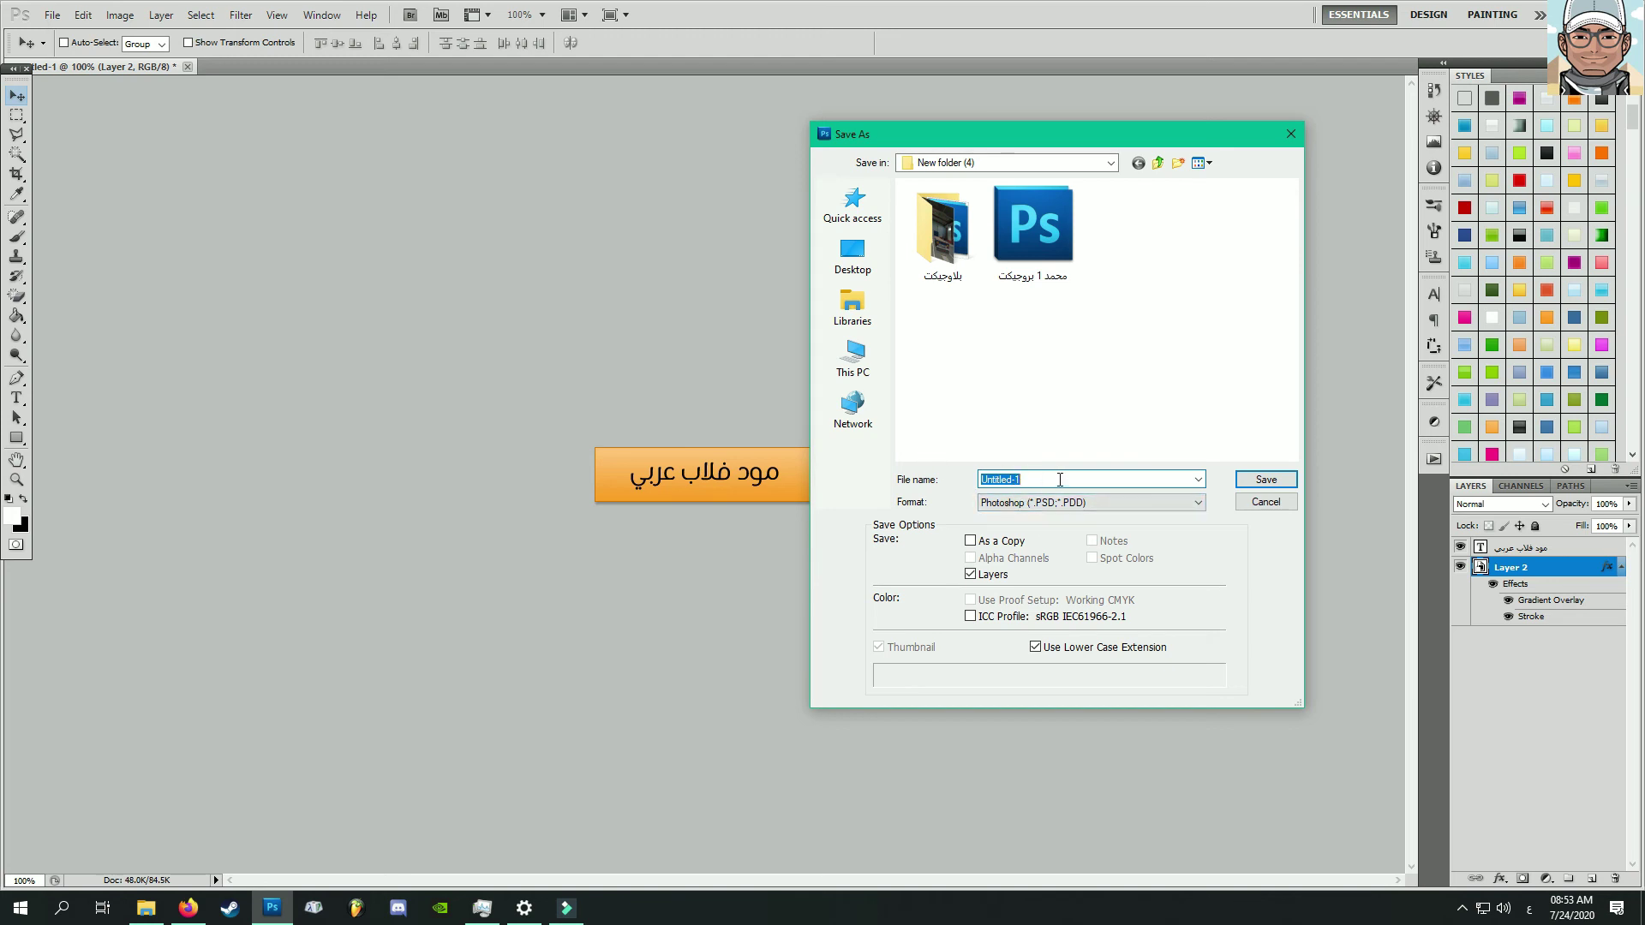
{"action": "type", "text": "م"}
{"action": "type", "text": "يقونة"}
{"action": "type", "text": " بروجيس"}
{"action": "key", "text": "BackSpace"}
{"action": "key", "text": "Return"}
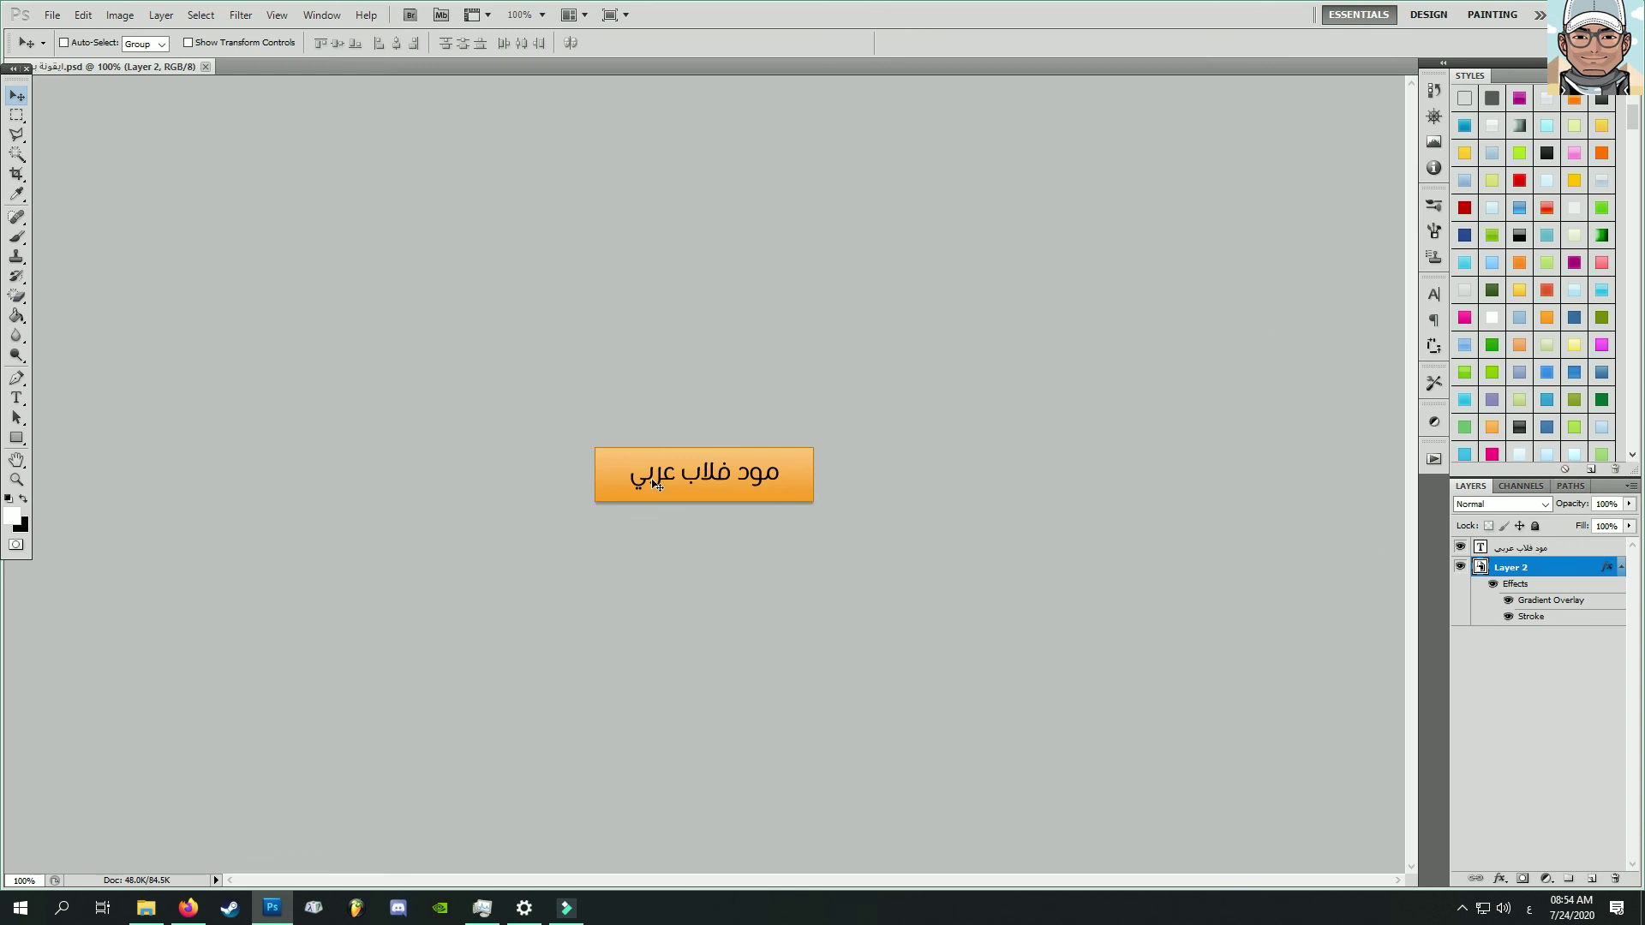
{"action": "left_click", "coordinate": [17, 398]}
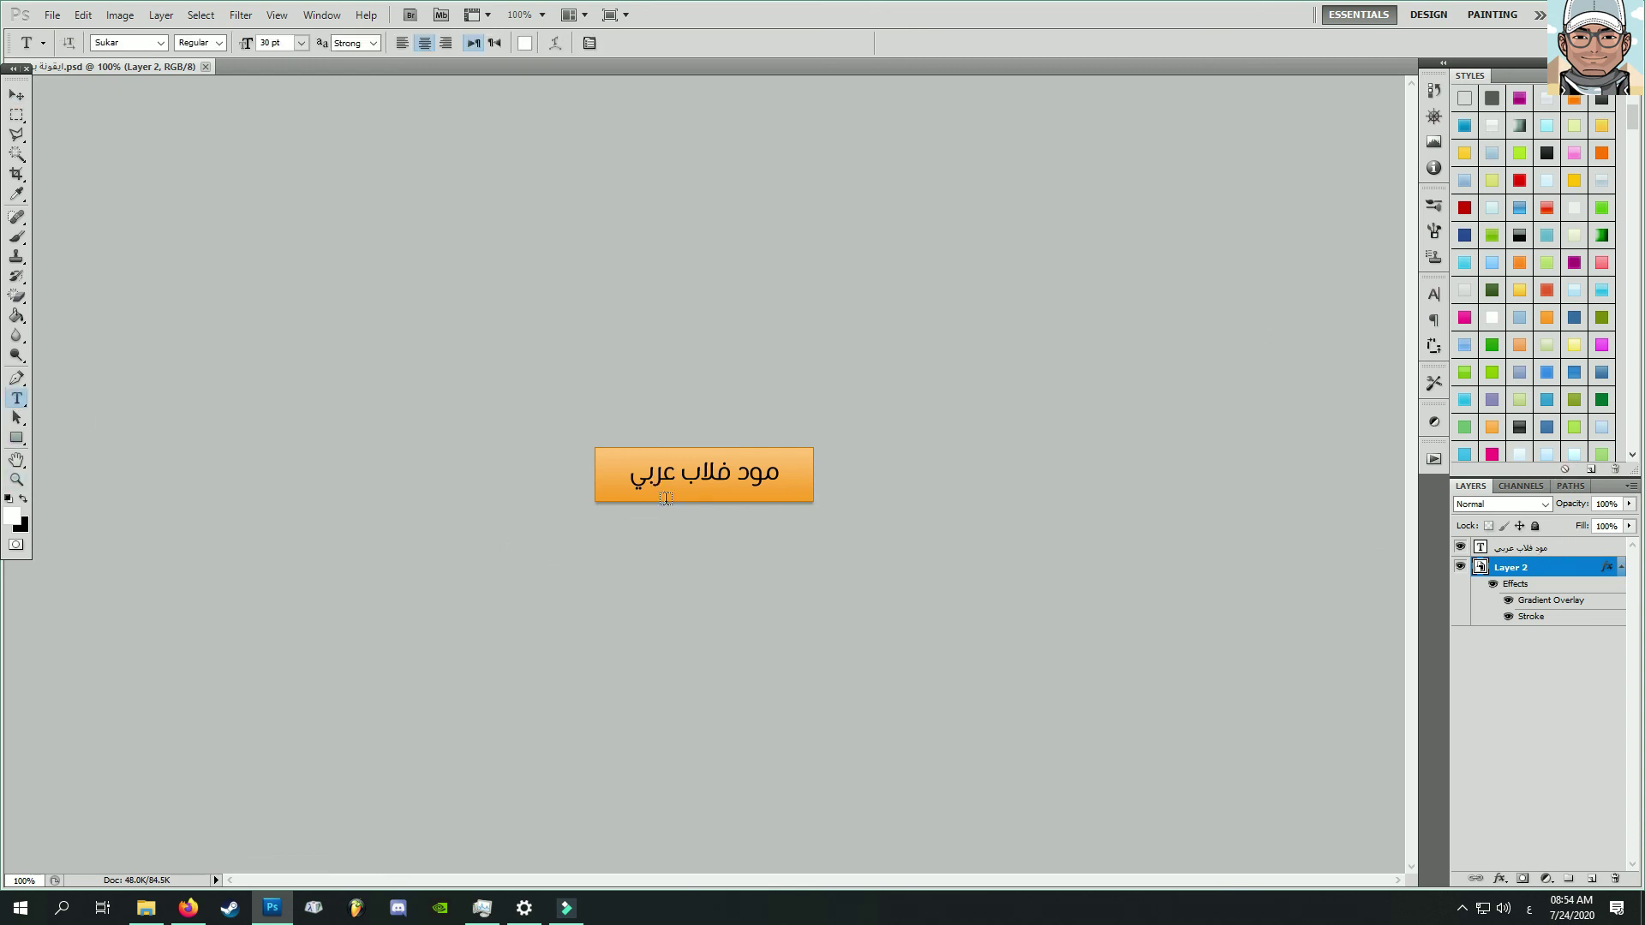
{"action": "left_click", "coordinate": [687, 475]}
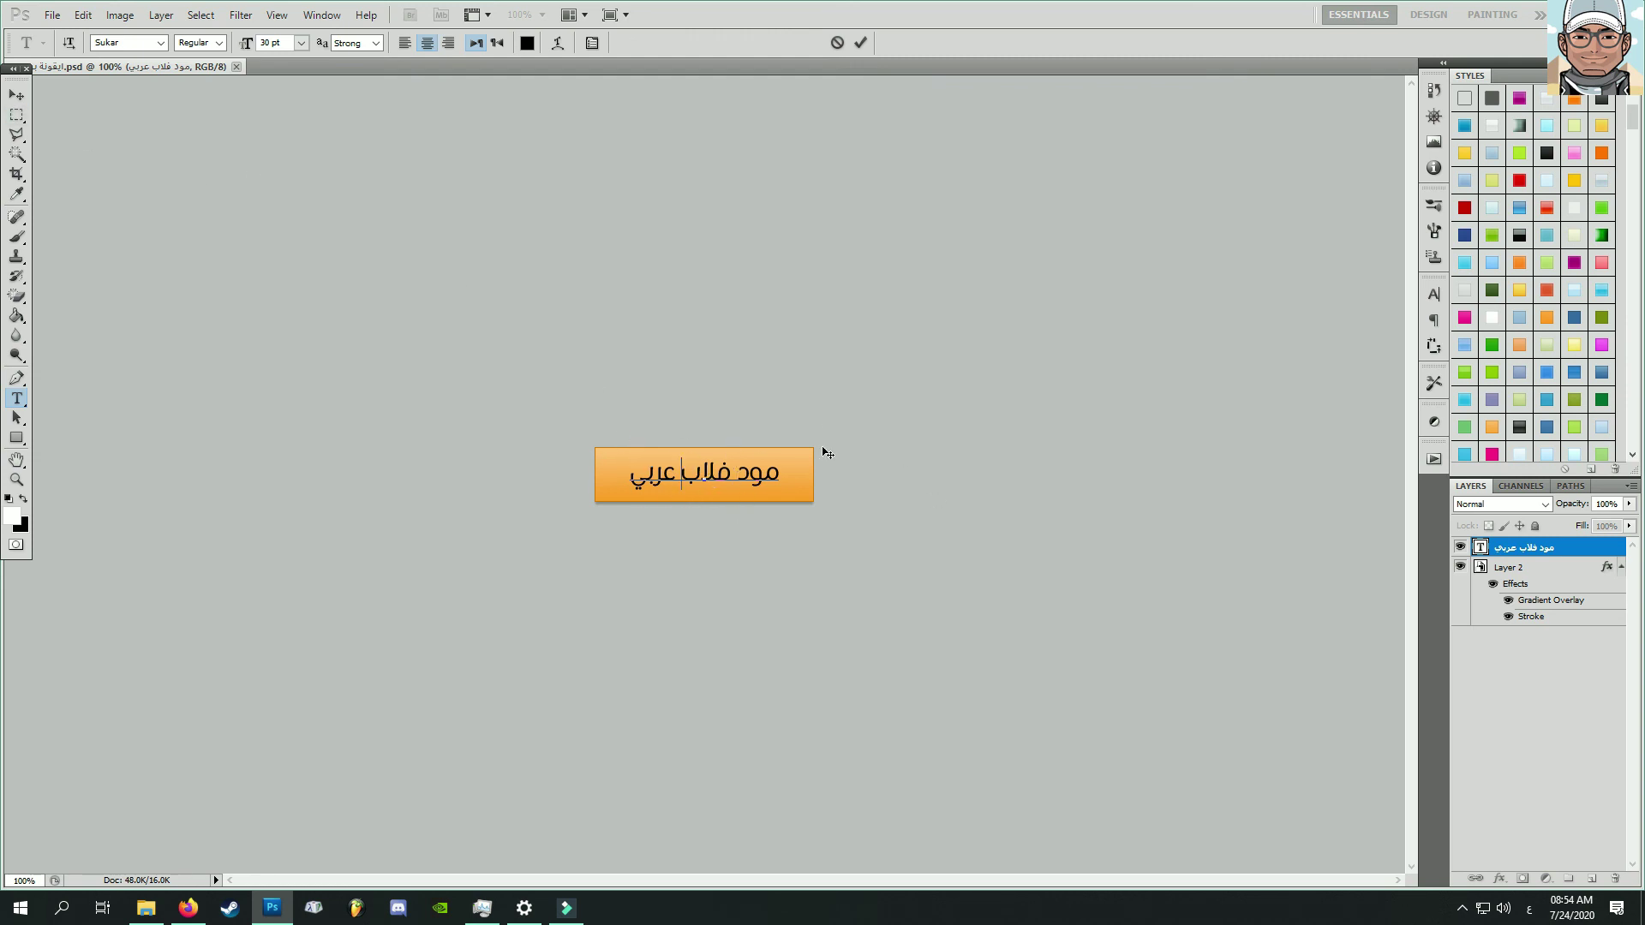
{"action": "left_click", "coordinate": [16, 95]}
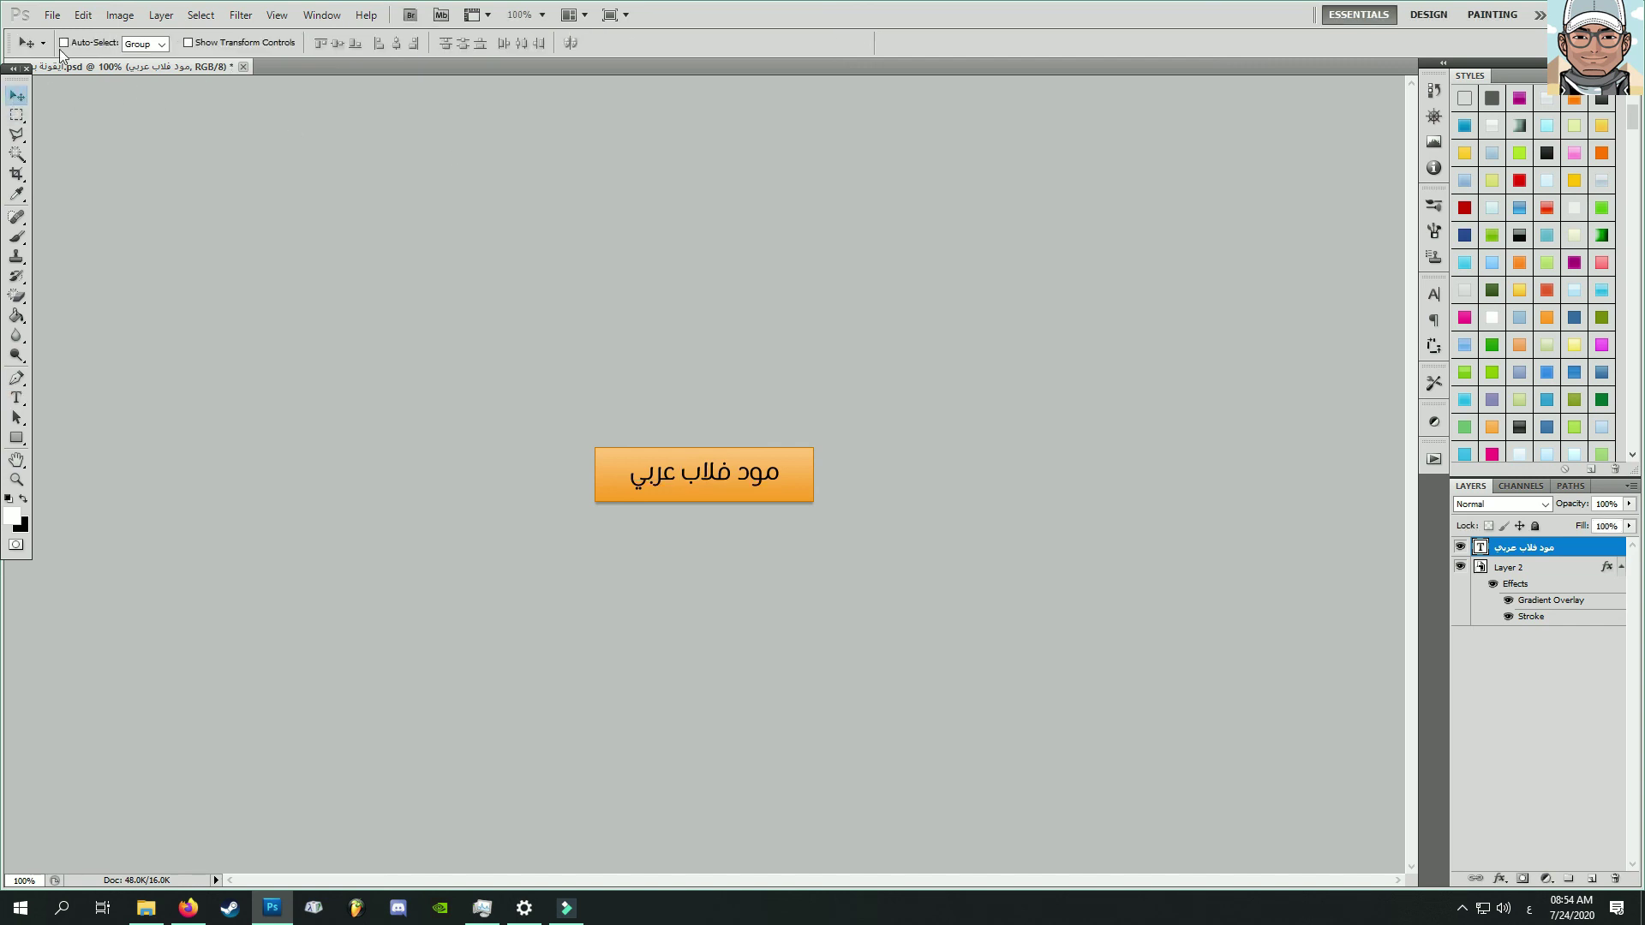
Save a PNG copy of the icon named 8 in New folder (4), with interlacing set to None
{"action": "left_click", "coordinate": [55, 17]}
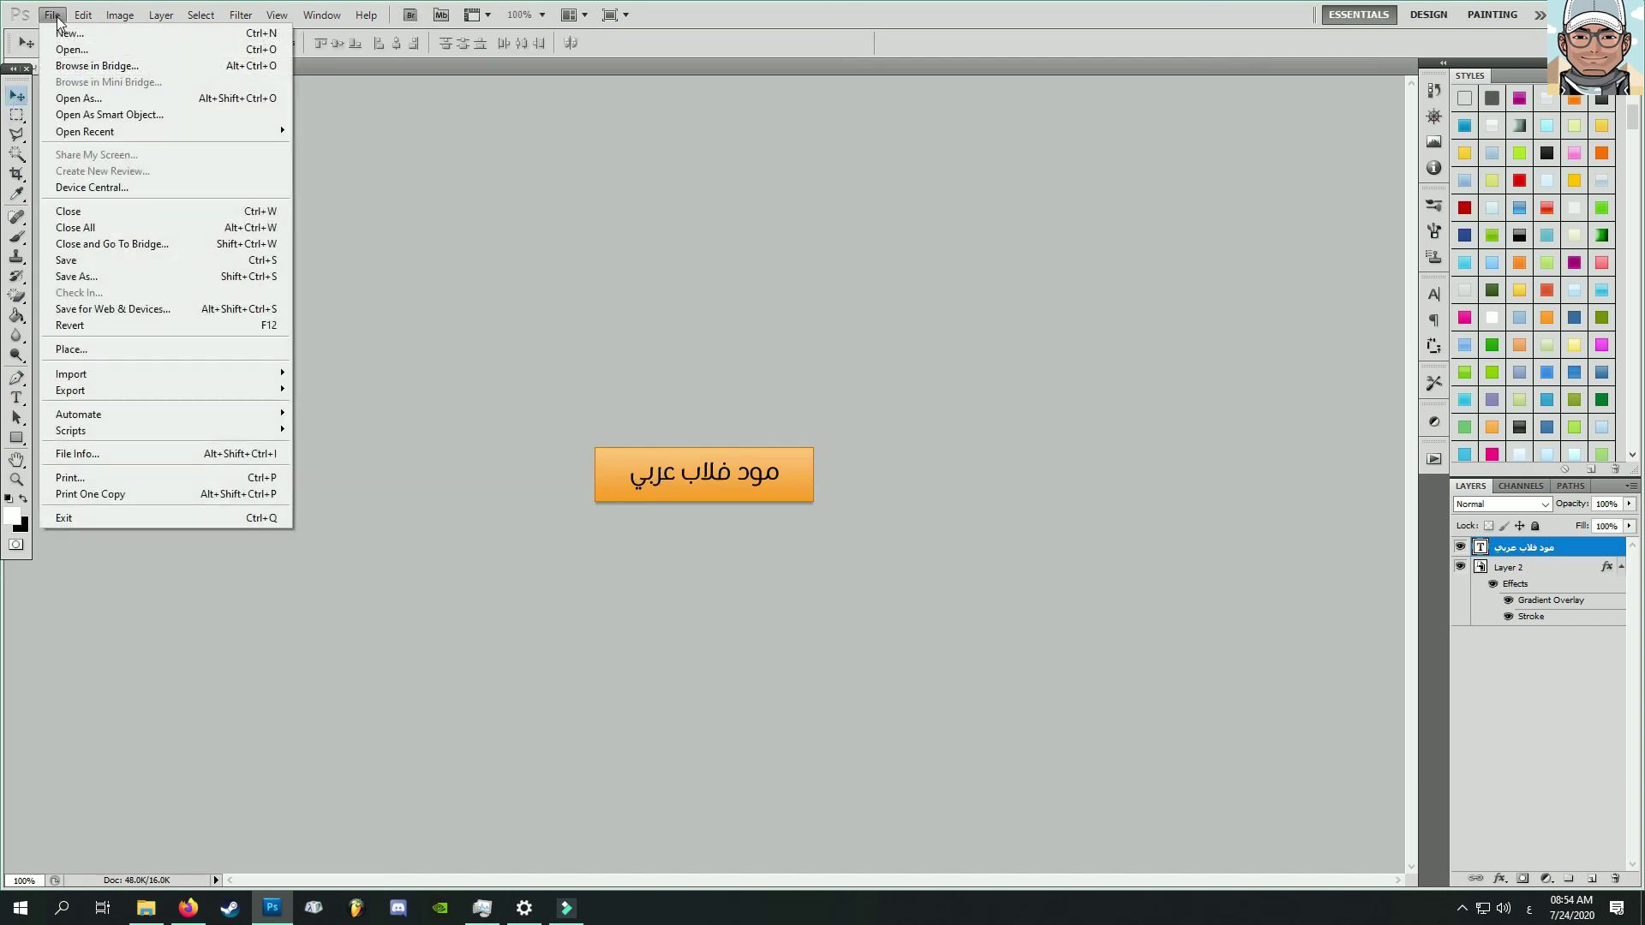
{"action": "left_click", "coordinate": [100, 276]}
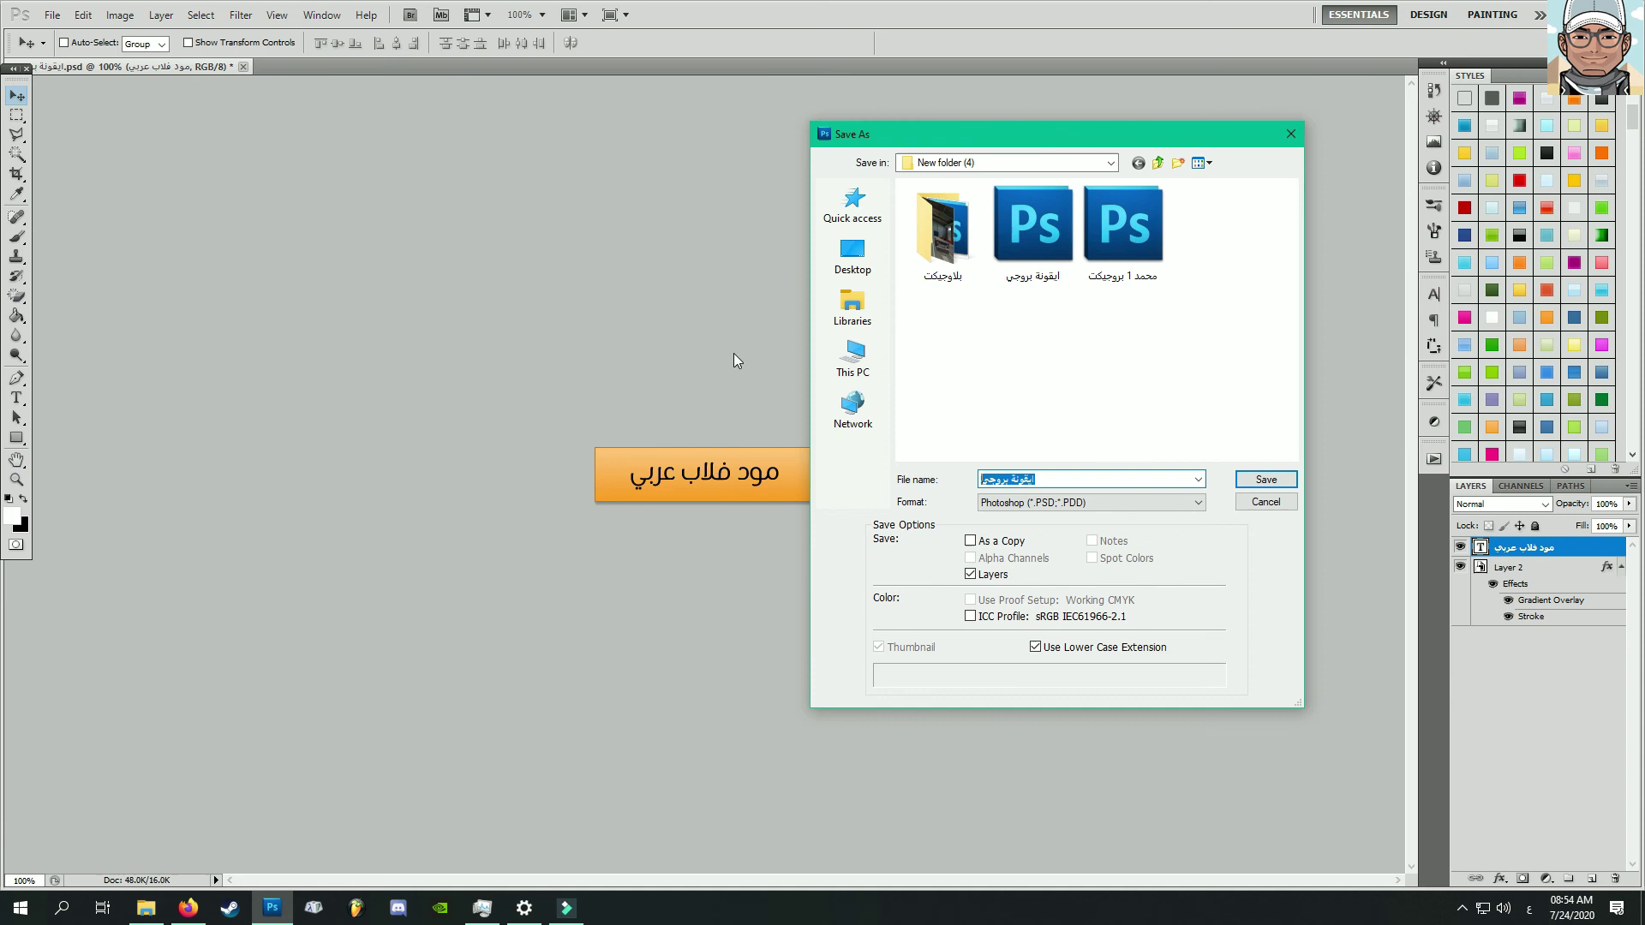
{"action": "left_click", "coordinate": [1024, 504]}
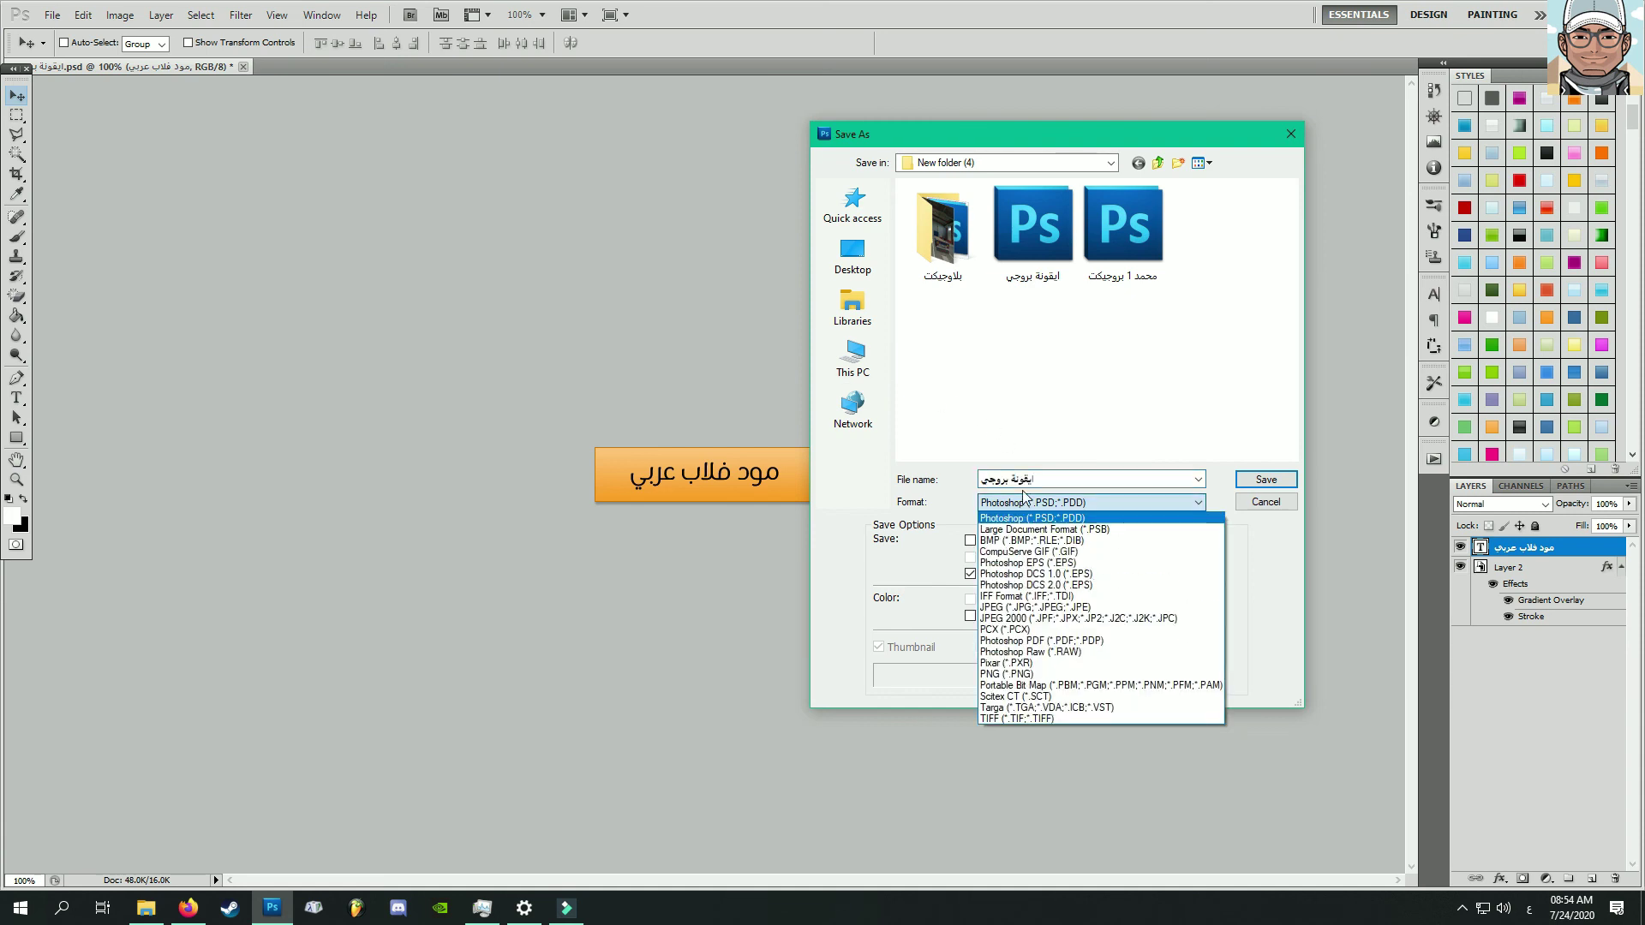
{"action": "left_click", "coordinate": [1061, 674]}
{"action": "left_click", "coordinate": [1071, 480]}
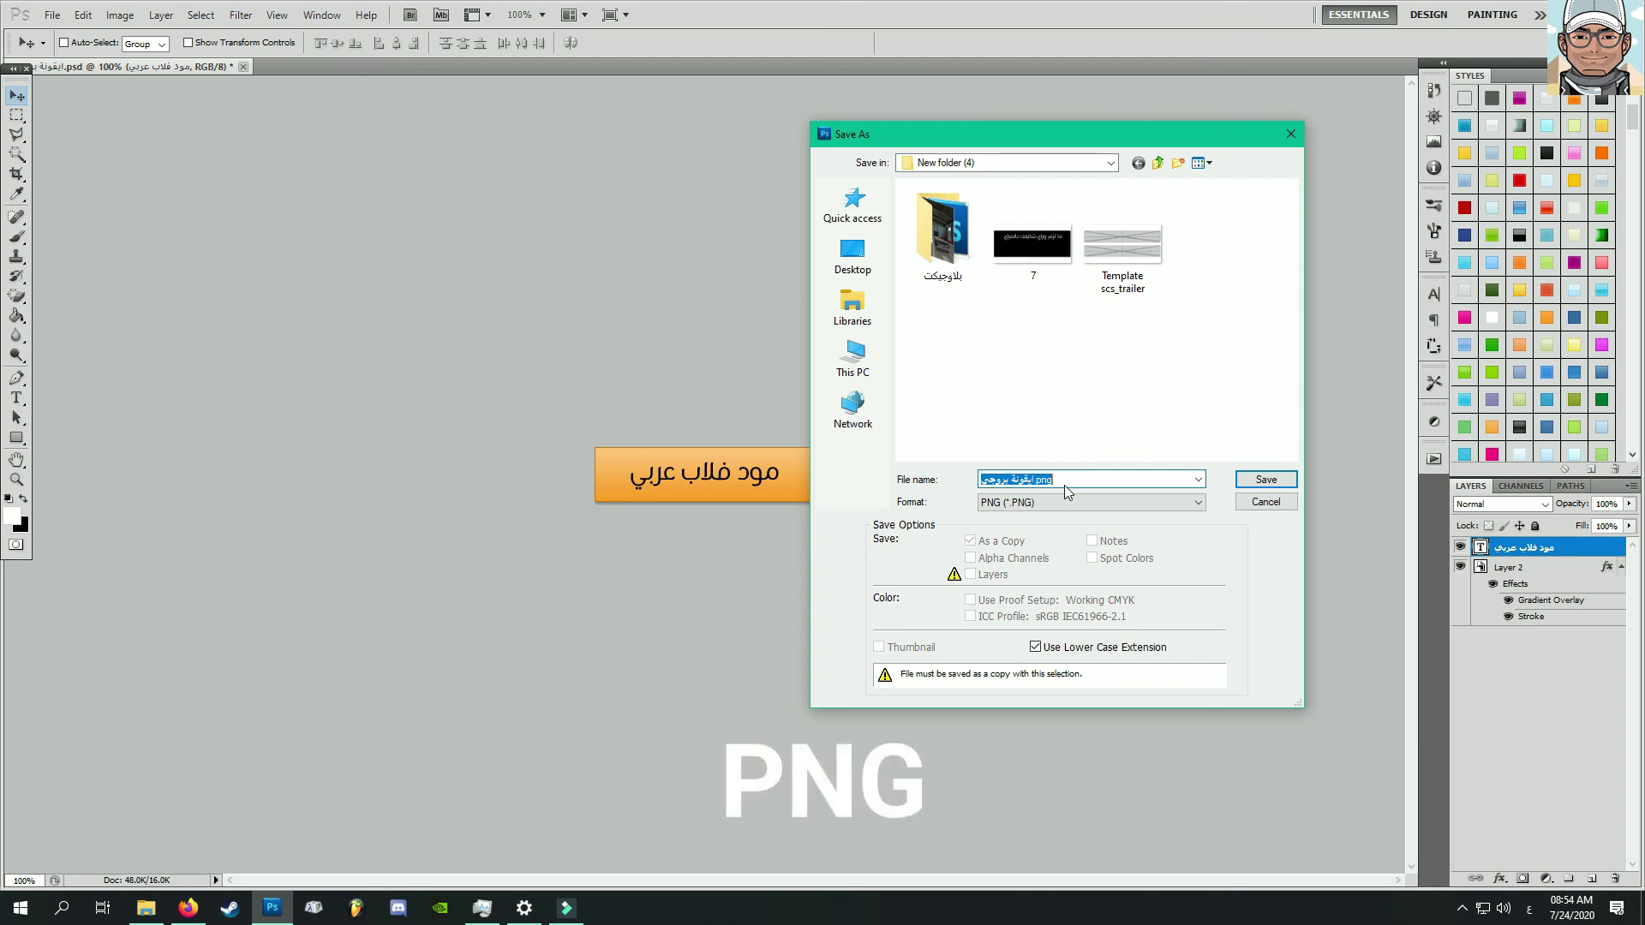
{"action": "type", "text": "8"}
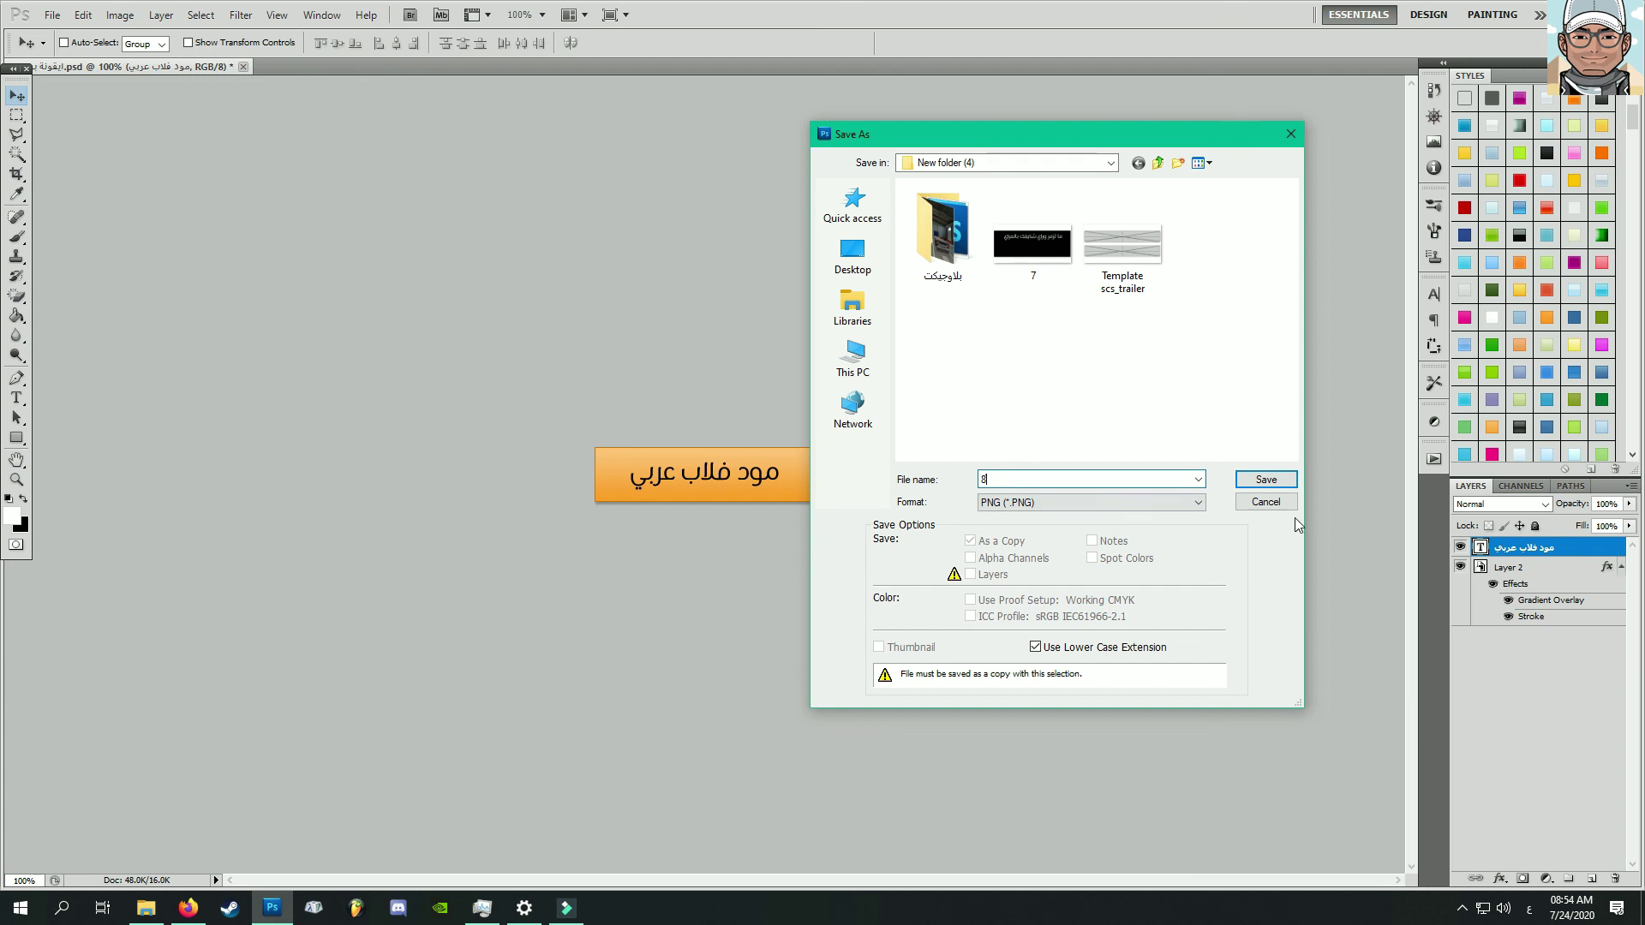
{"action": "left_click", "coordinate": [1266, 480]}
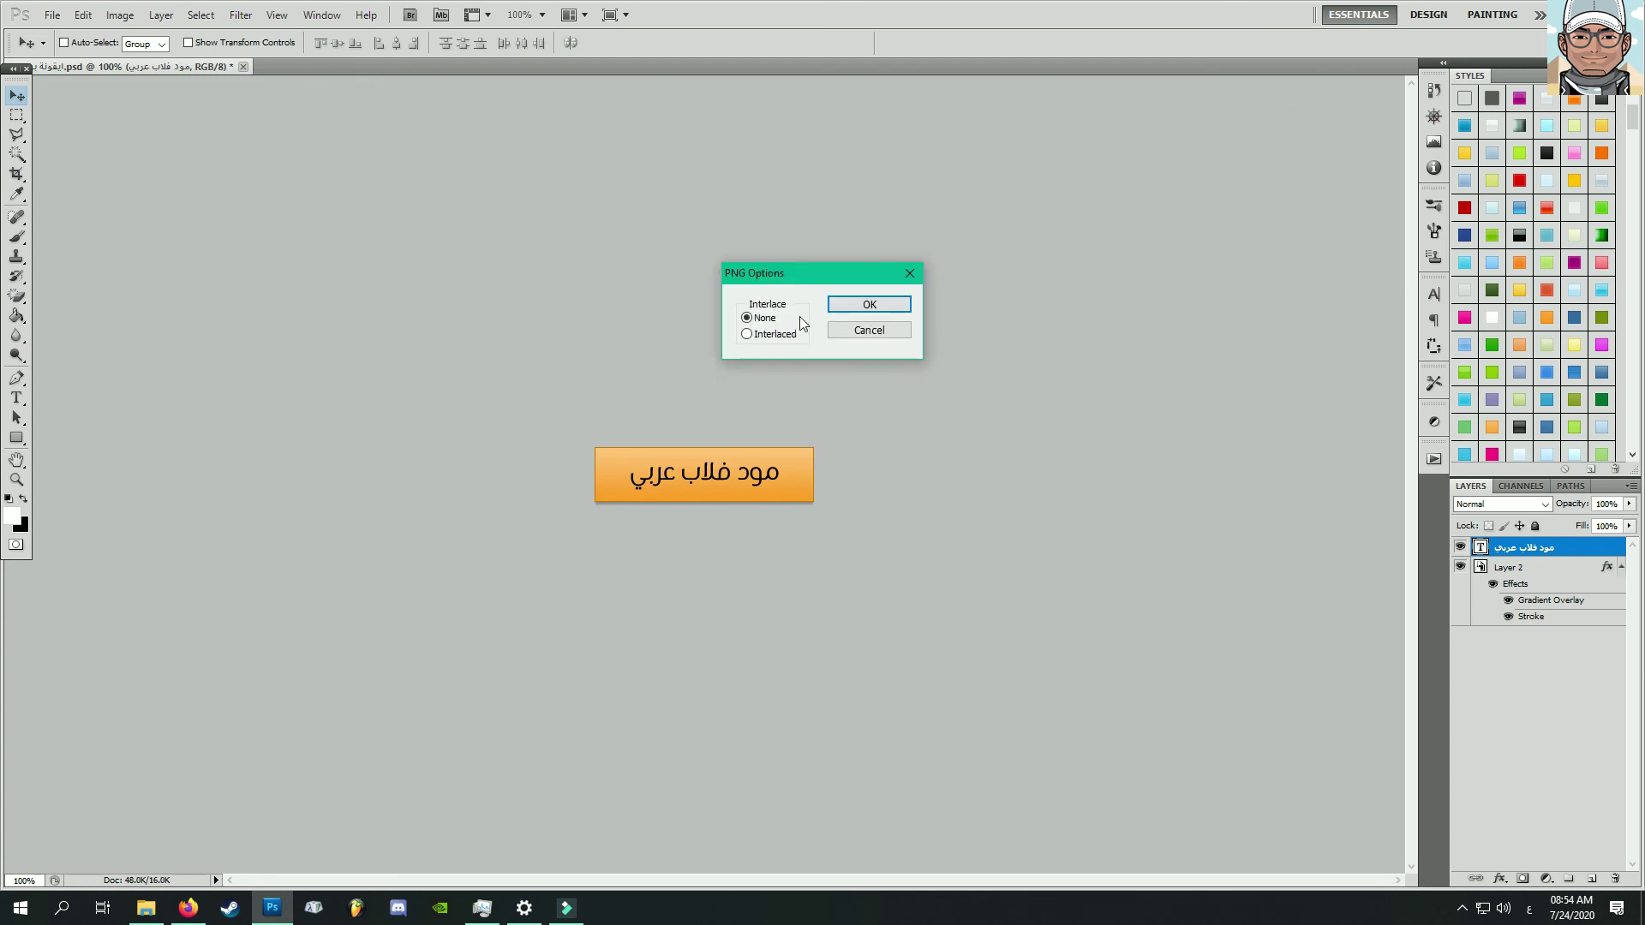
{"action": "left_click", "coordinate": [851, 306]}
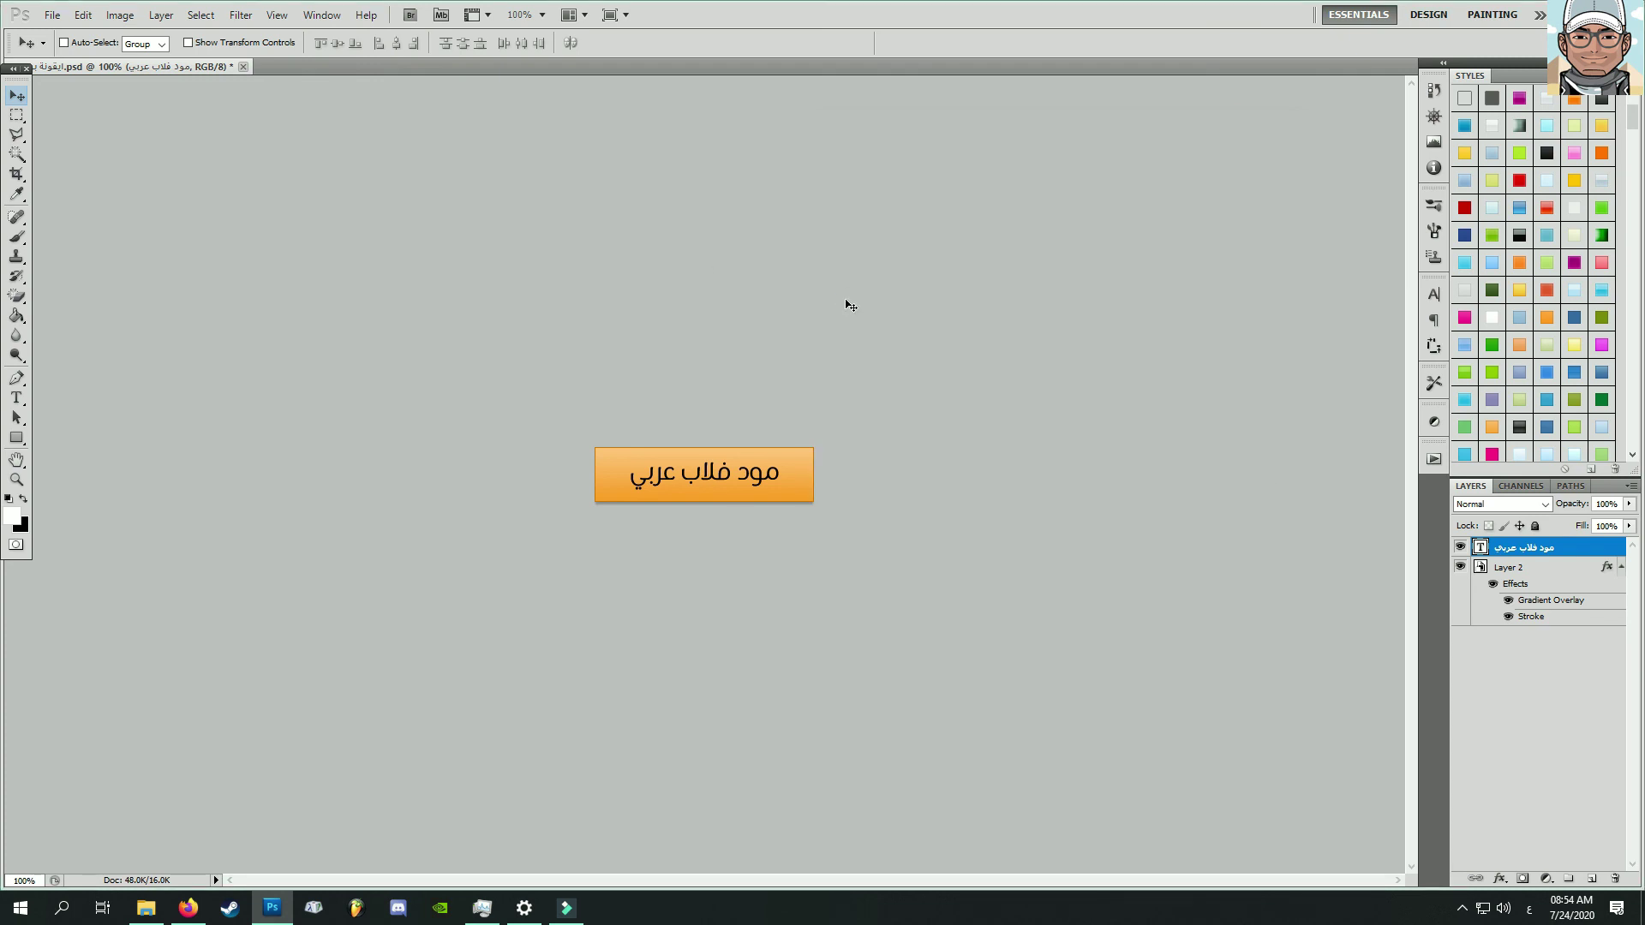
Quit Photoshop and launch Mods Studio 2 from its shortcut in New folder (4)
{"action": "key", "text": "ctrl+q"}
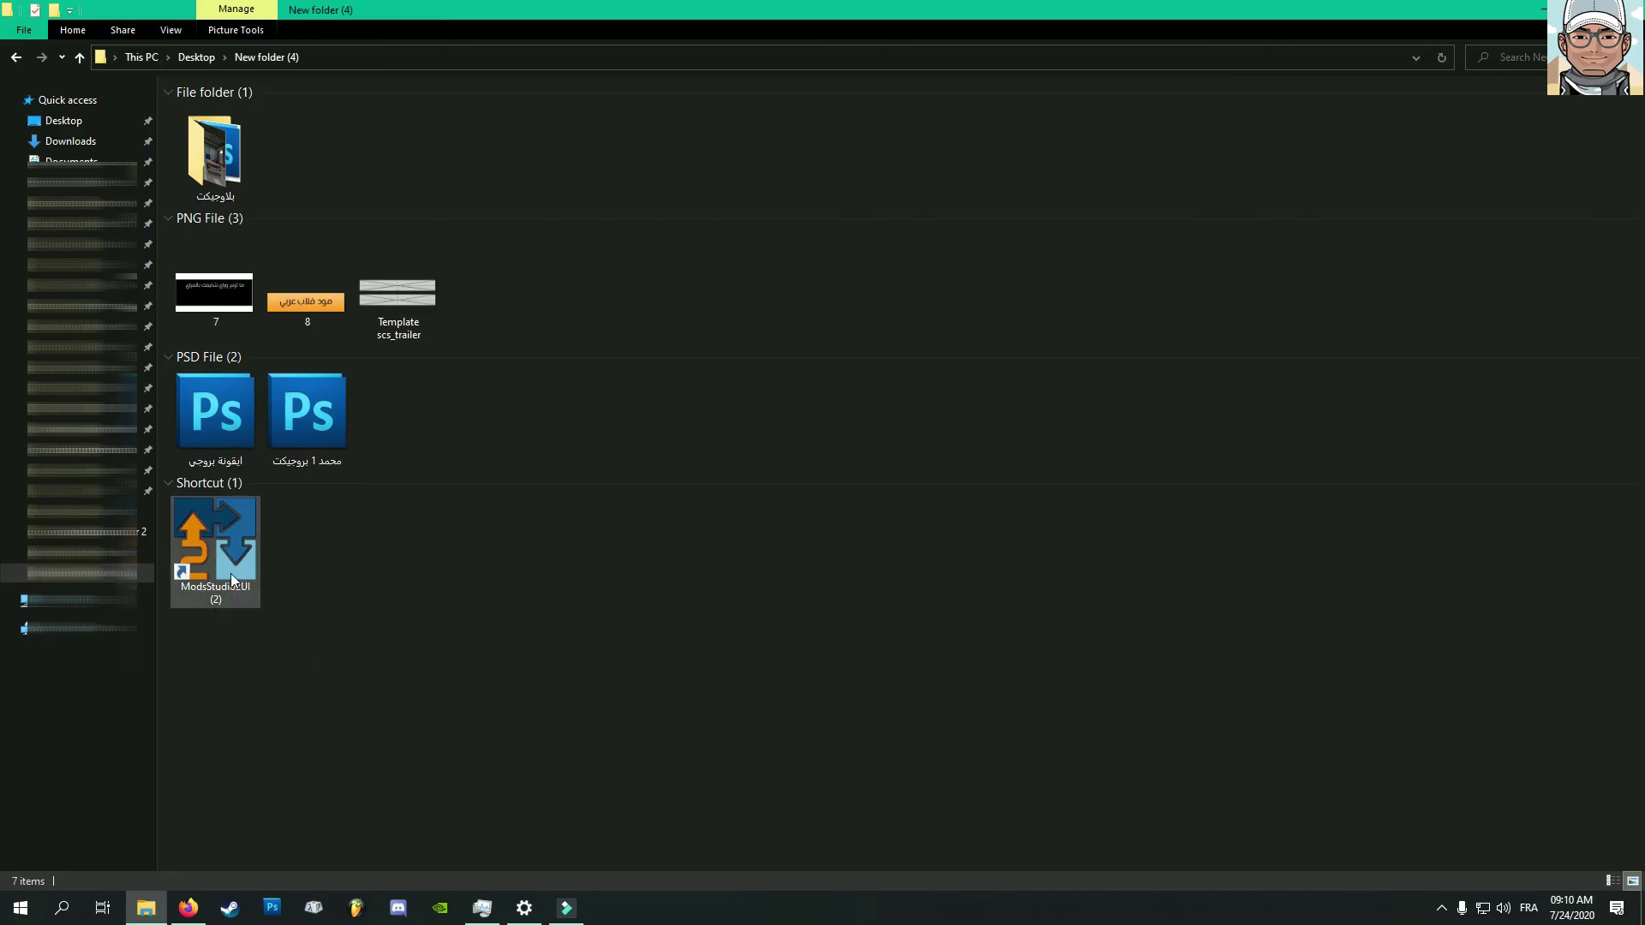
{"action": "double_click", "coordinate": [231, 580]}
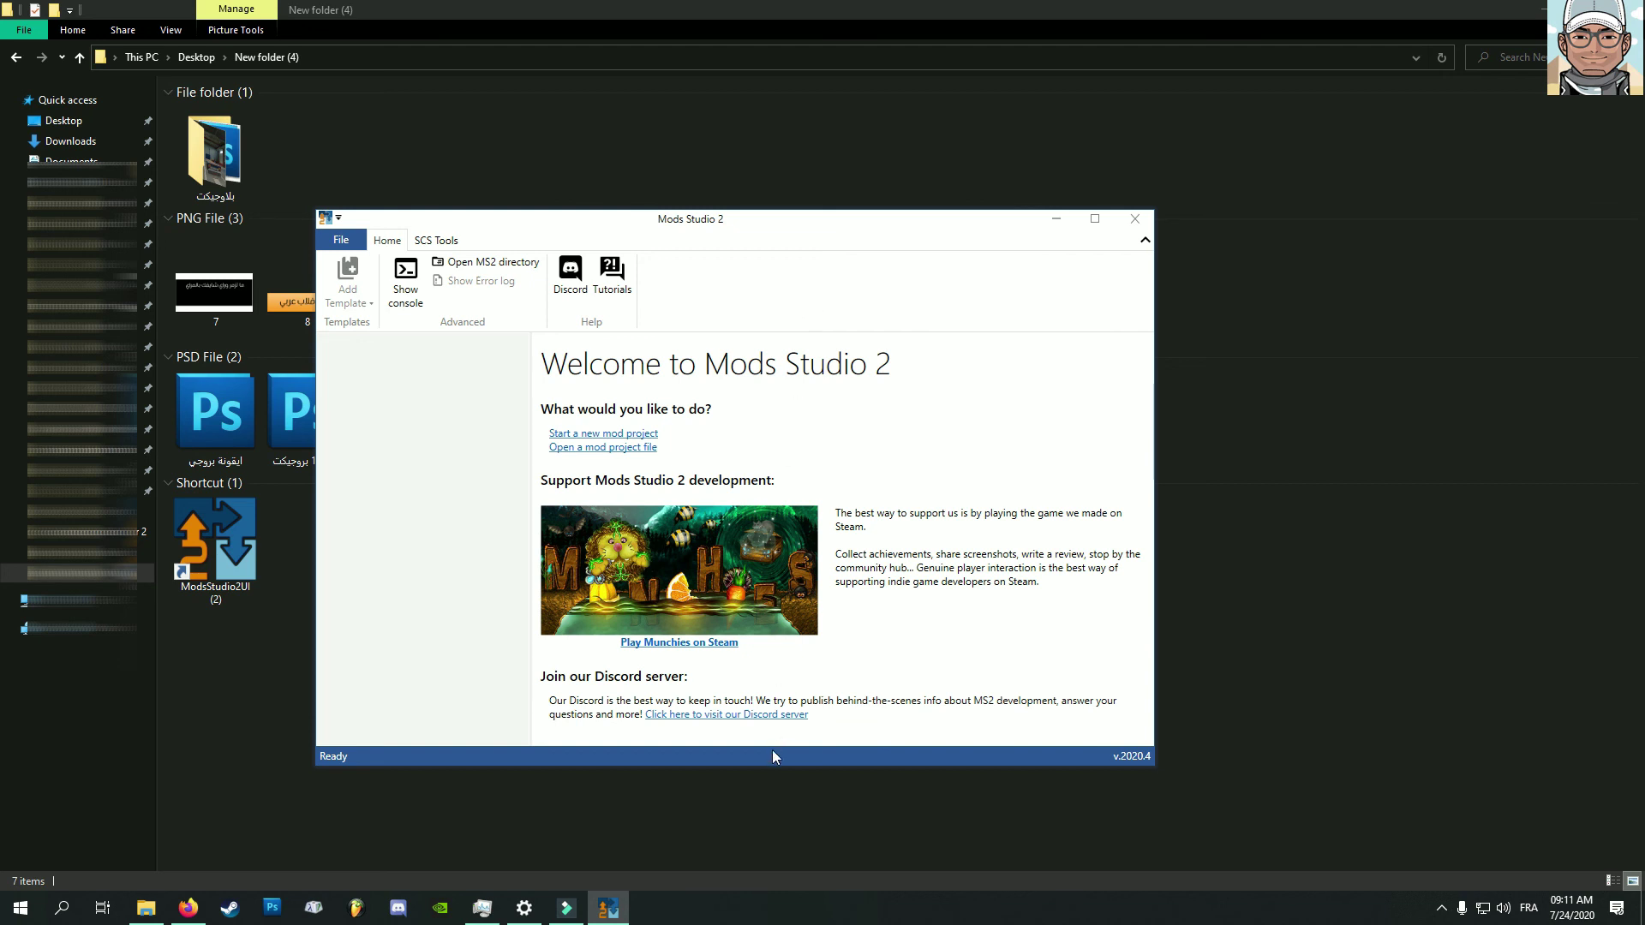
{"action": "mouse_move", "coordinate": [585, 918]}
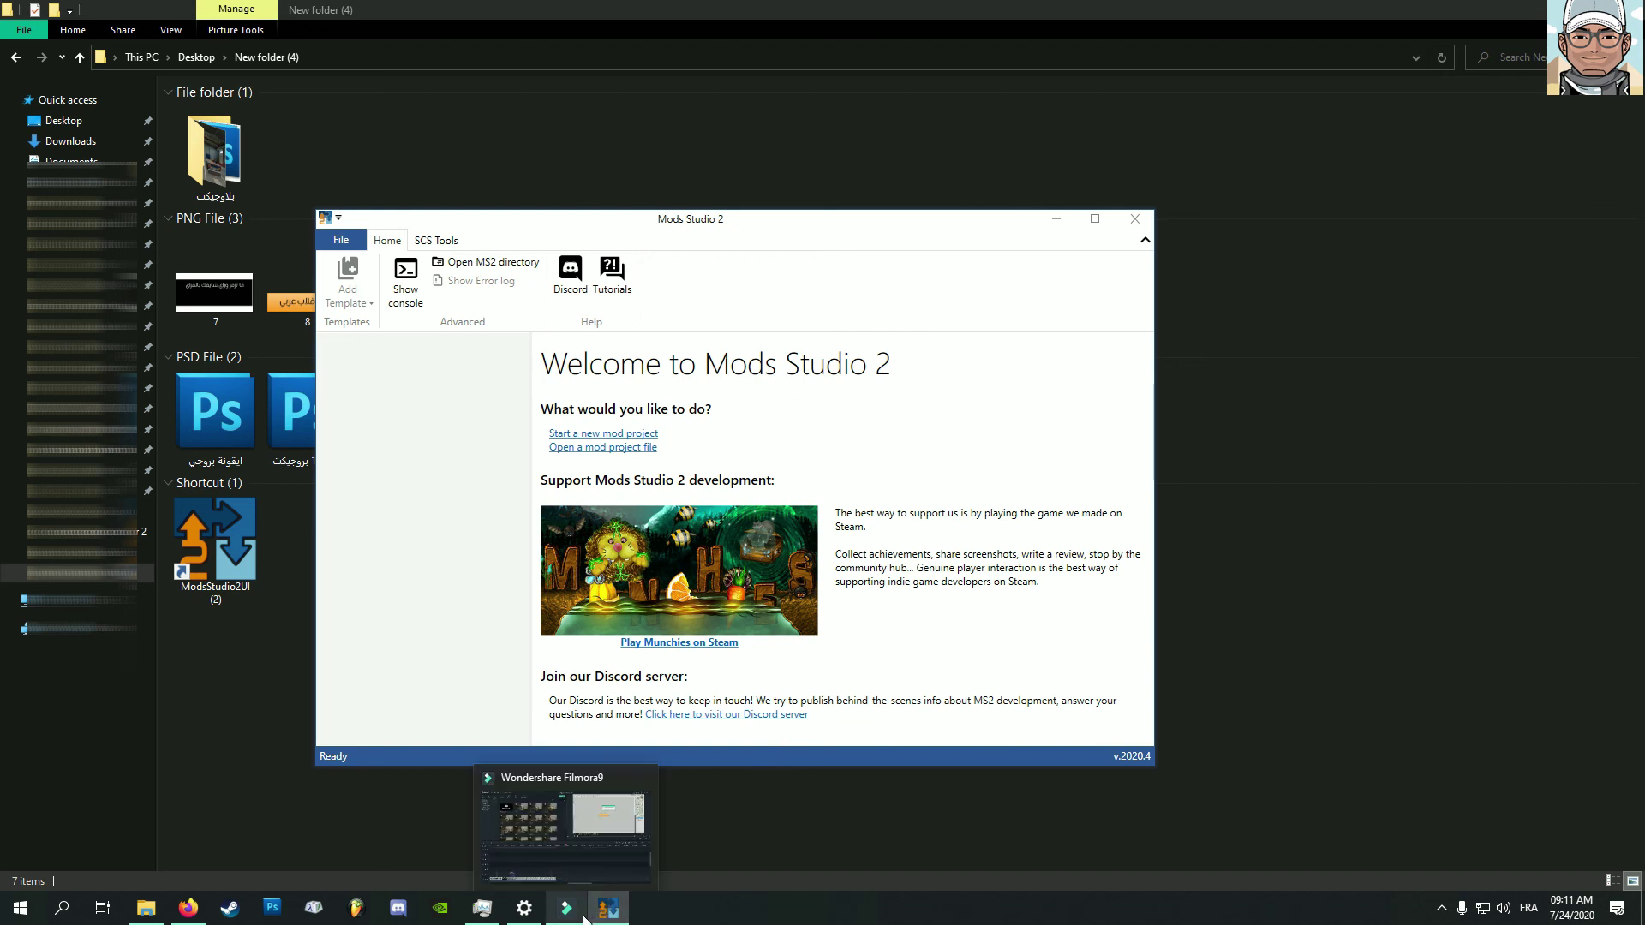